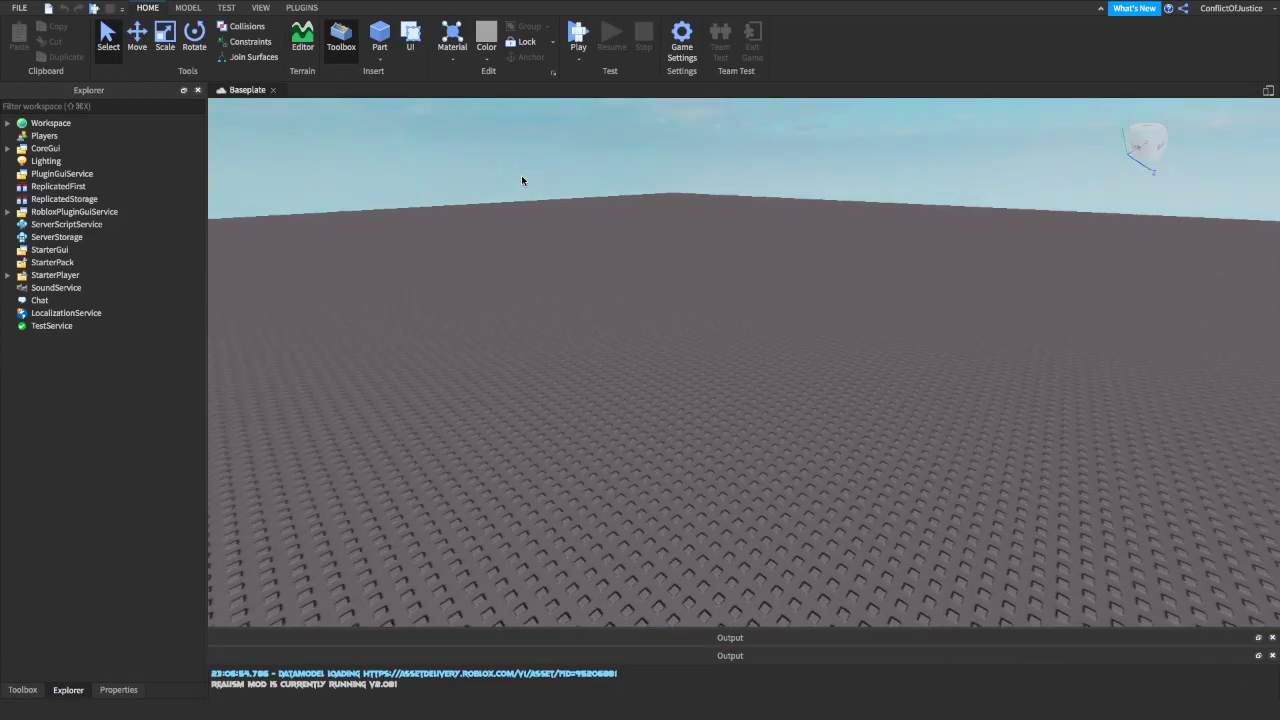
key(s)
right_drag(521, 176, 521, 176)
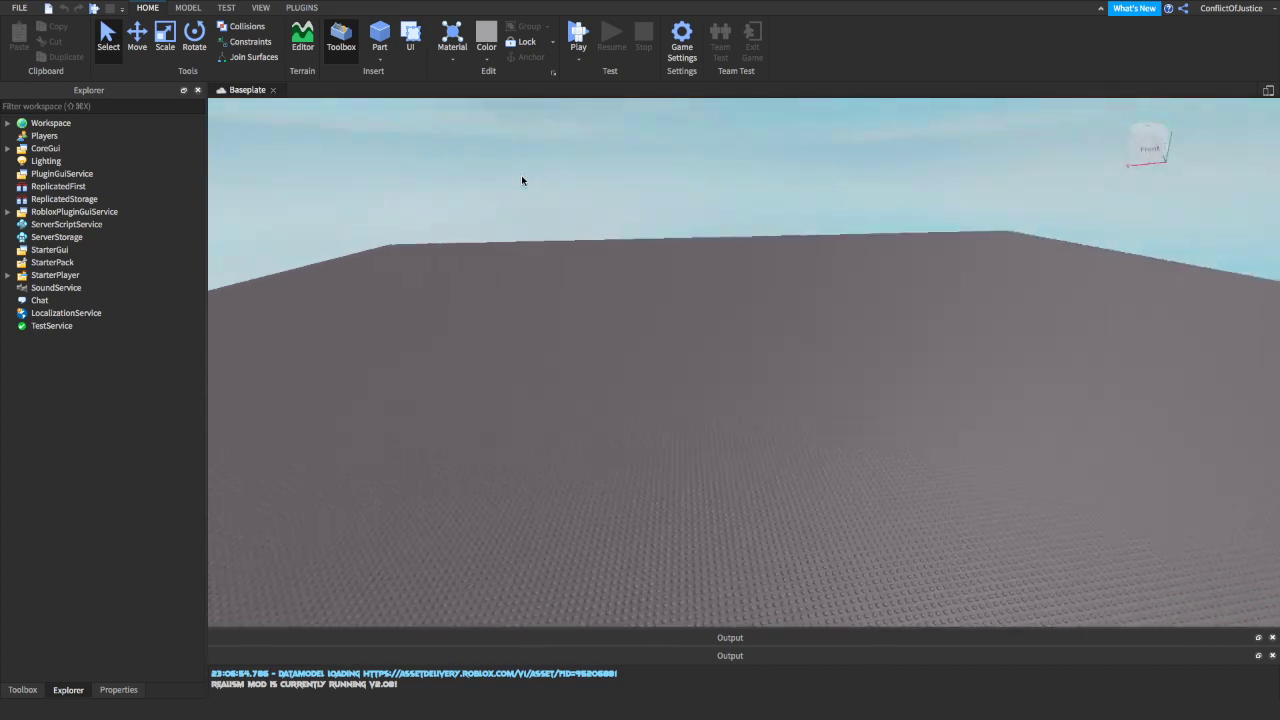
key(a)
right_drag(711, 216, 711, 216)
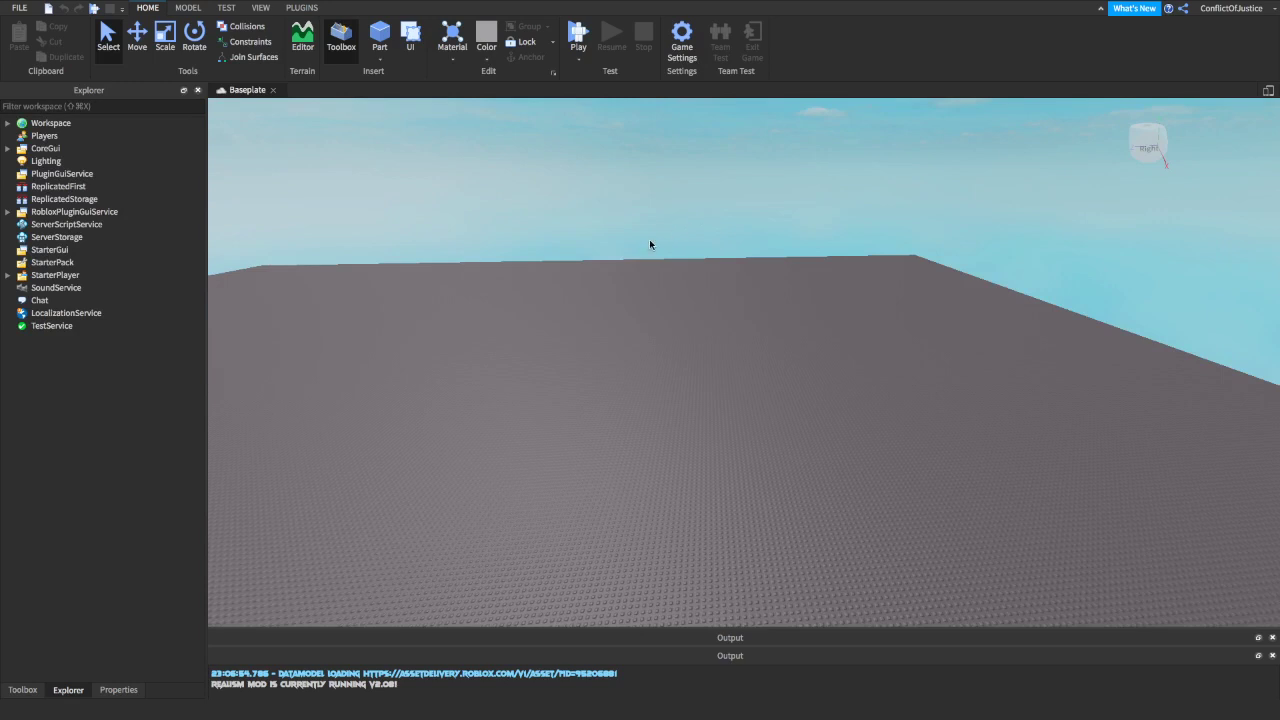
Step: Insert an R15 Block Rig onto the baseplate with the Rig Builder
click(302, 8)
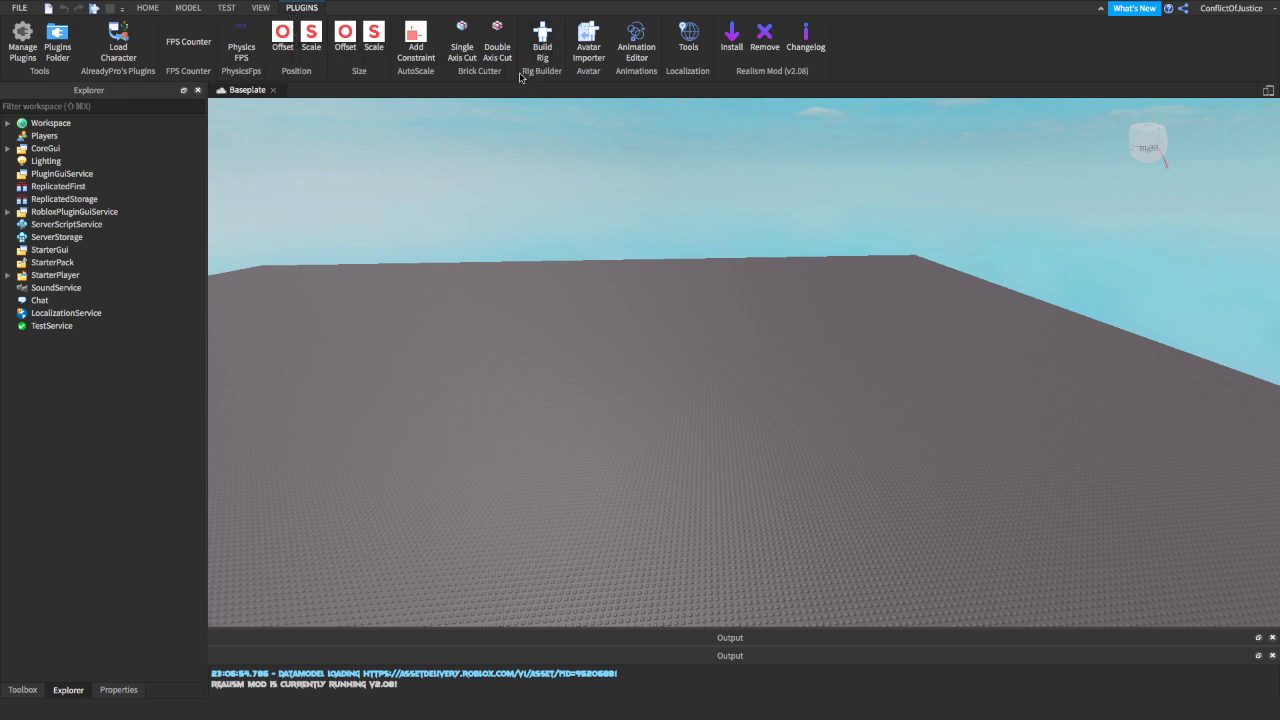
click(544, 38)
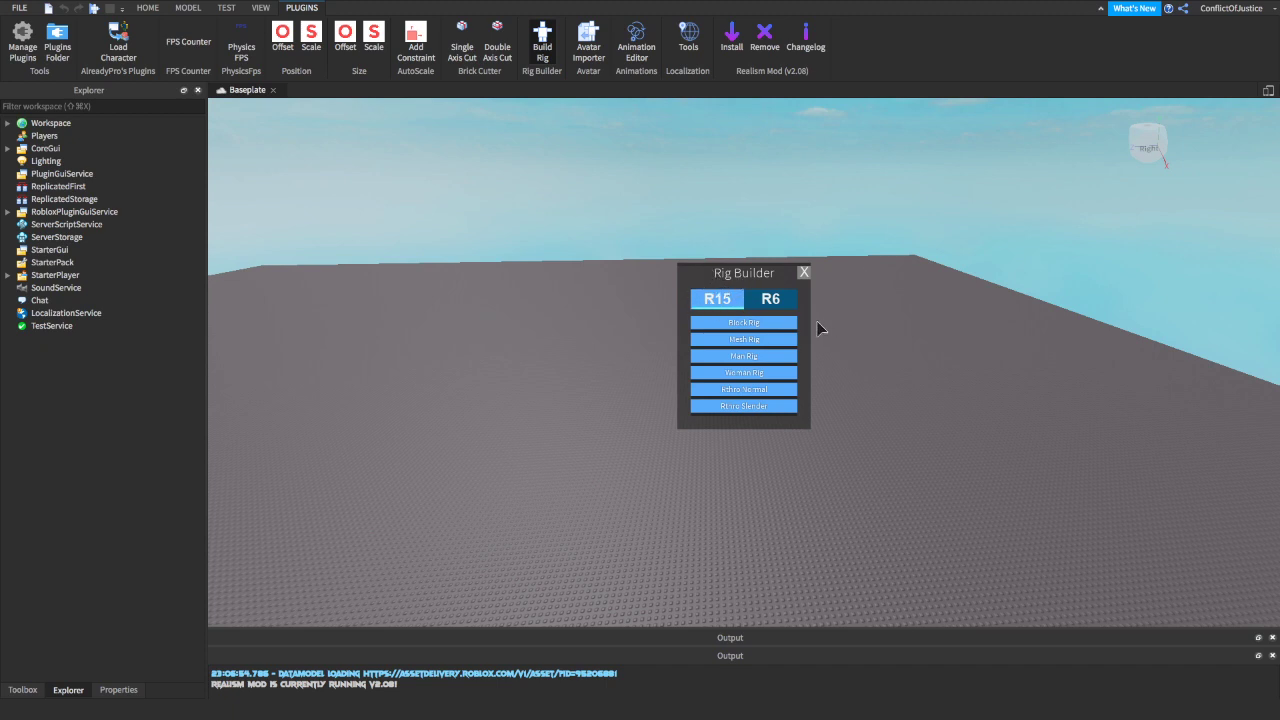
click(758, 324)
key(f)
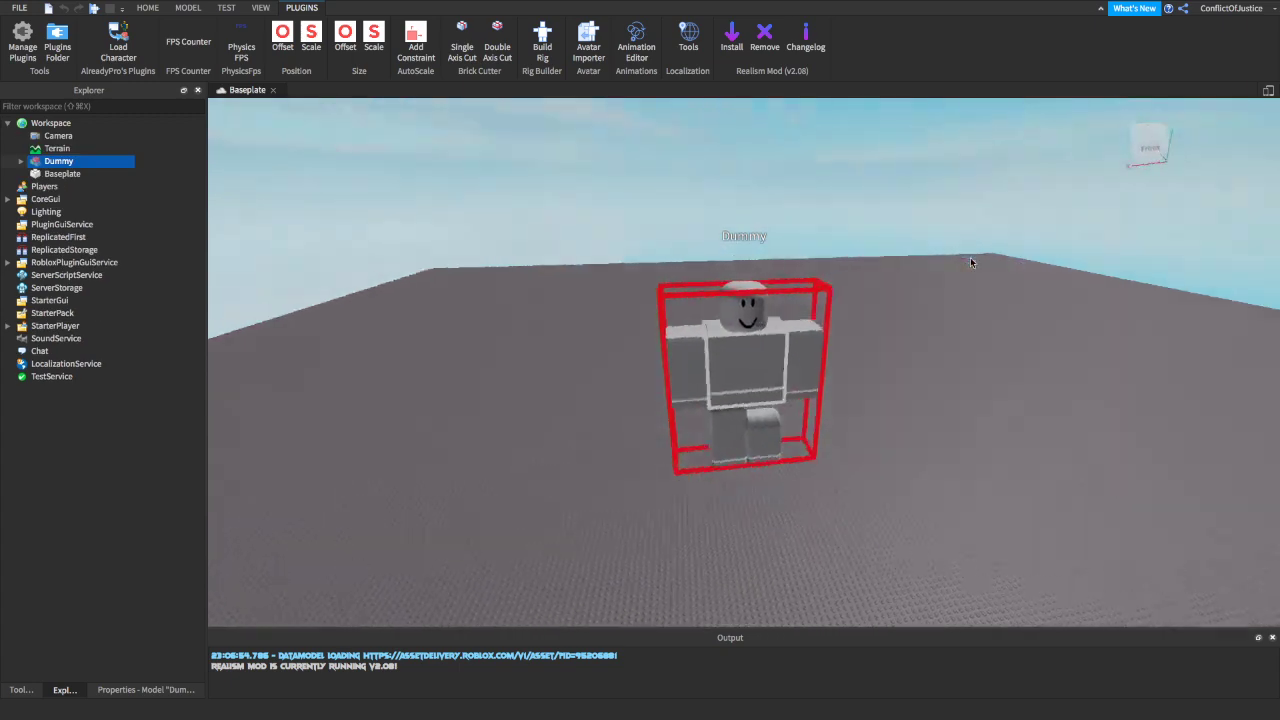
right_drag(971, 262, 968, 262)
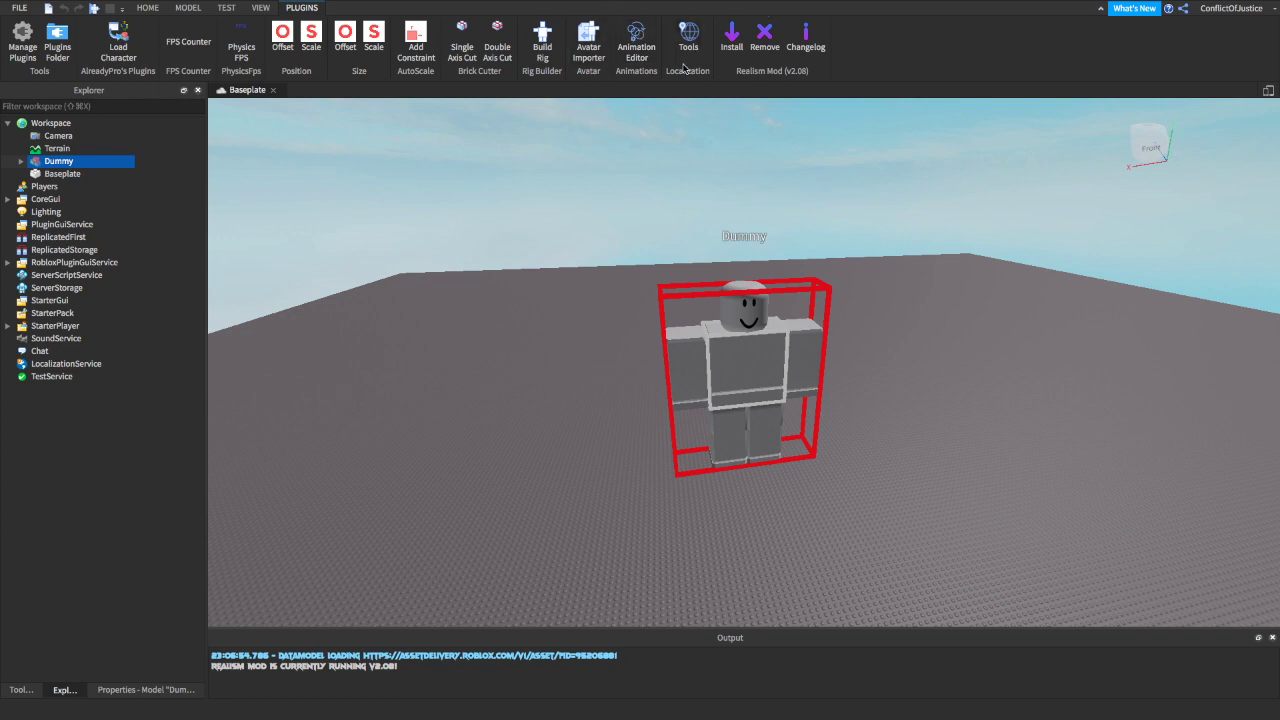
Step: Start the Animation Editor on the Dummy rig and create an animation named Untitled Animation Clip
click(636, 38)
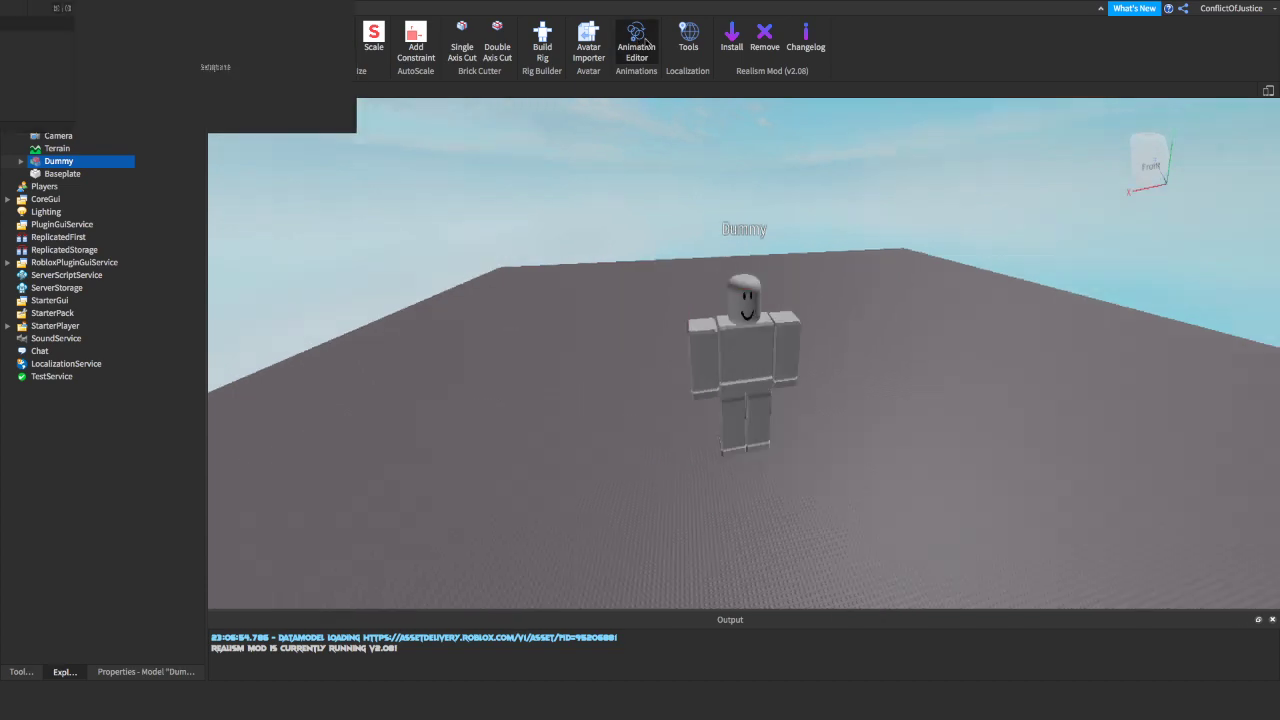
right_drag(857, 295, 857, 296)
click(748, 432)
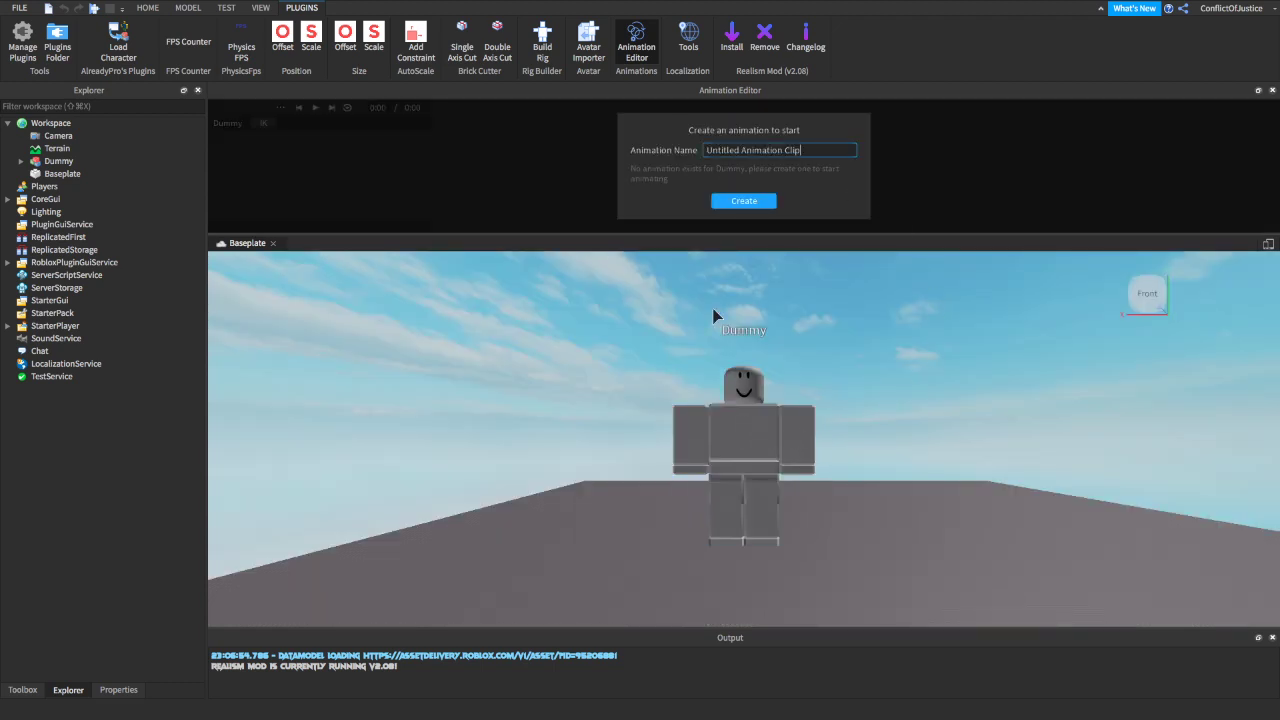
click(741, 203)
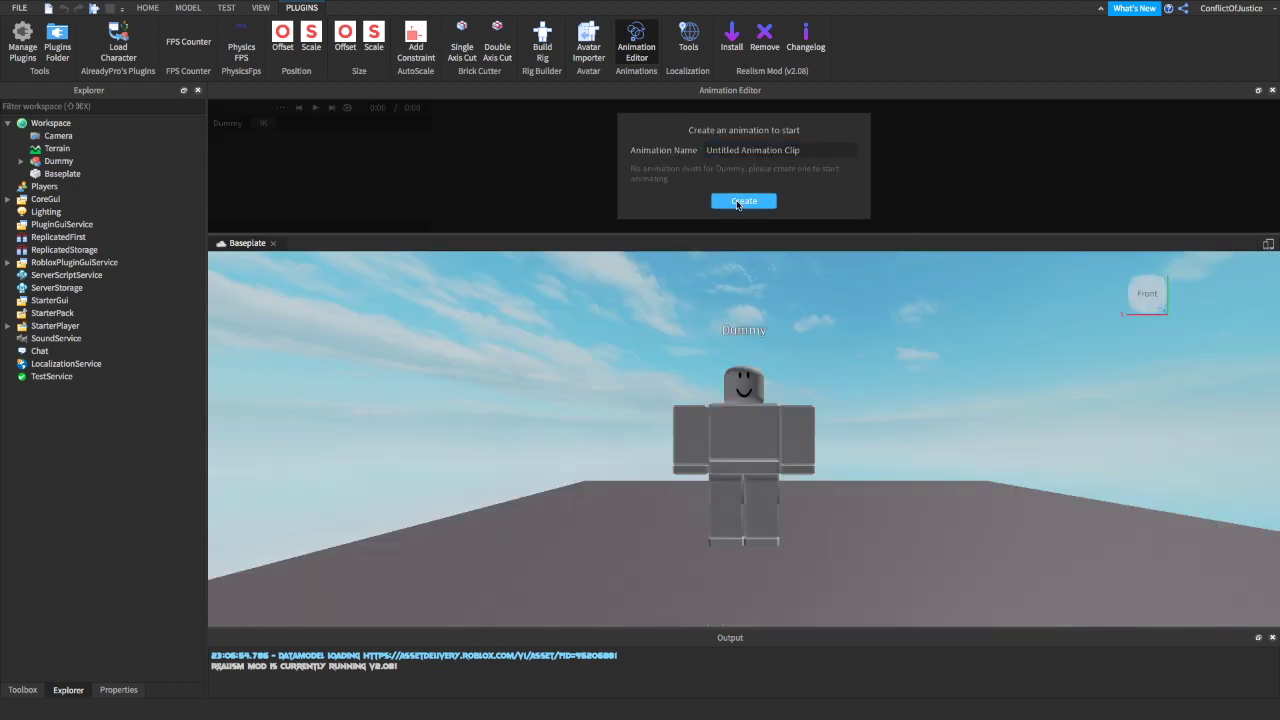
right_drag(918, 398, 919, 400)
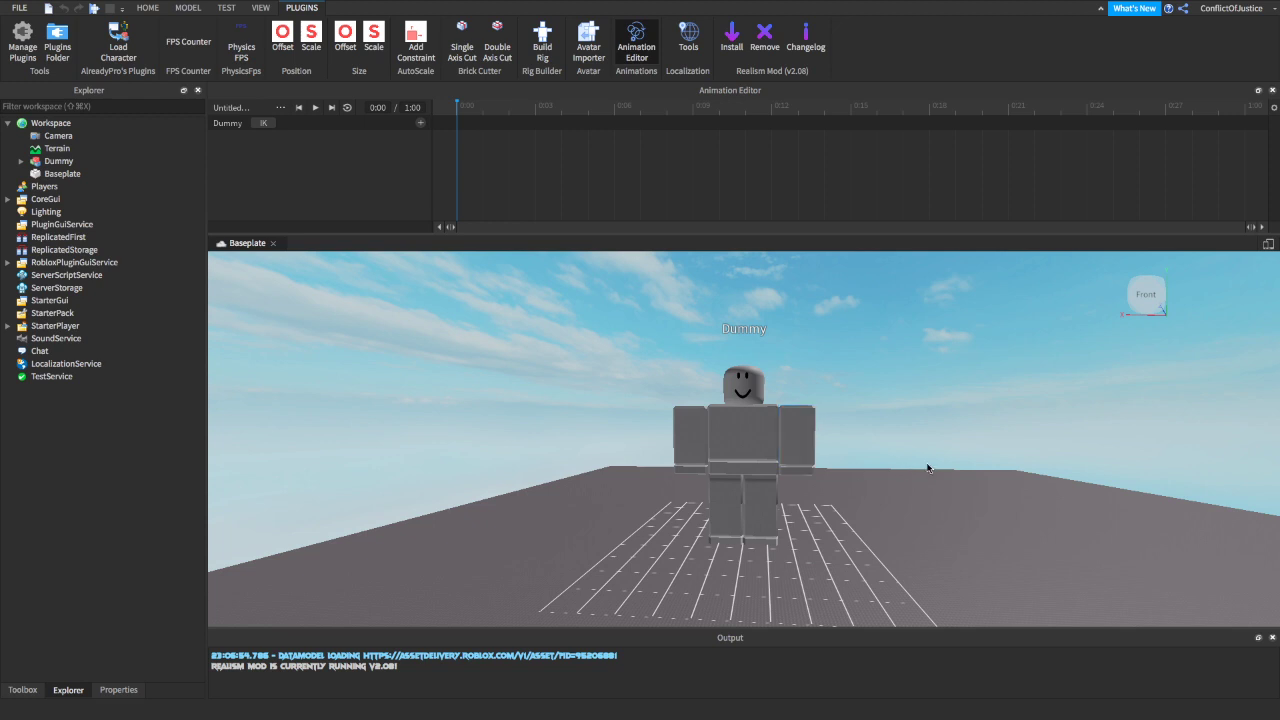
right_drag(908, 450, 908, 450)
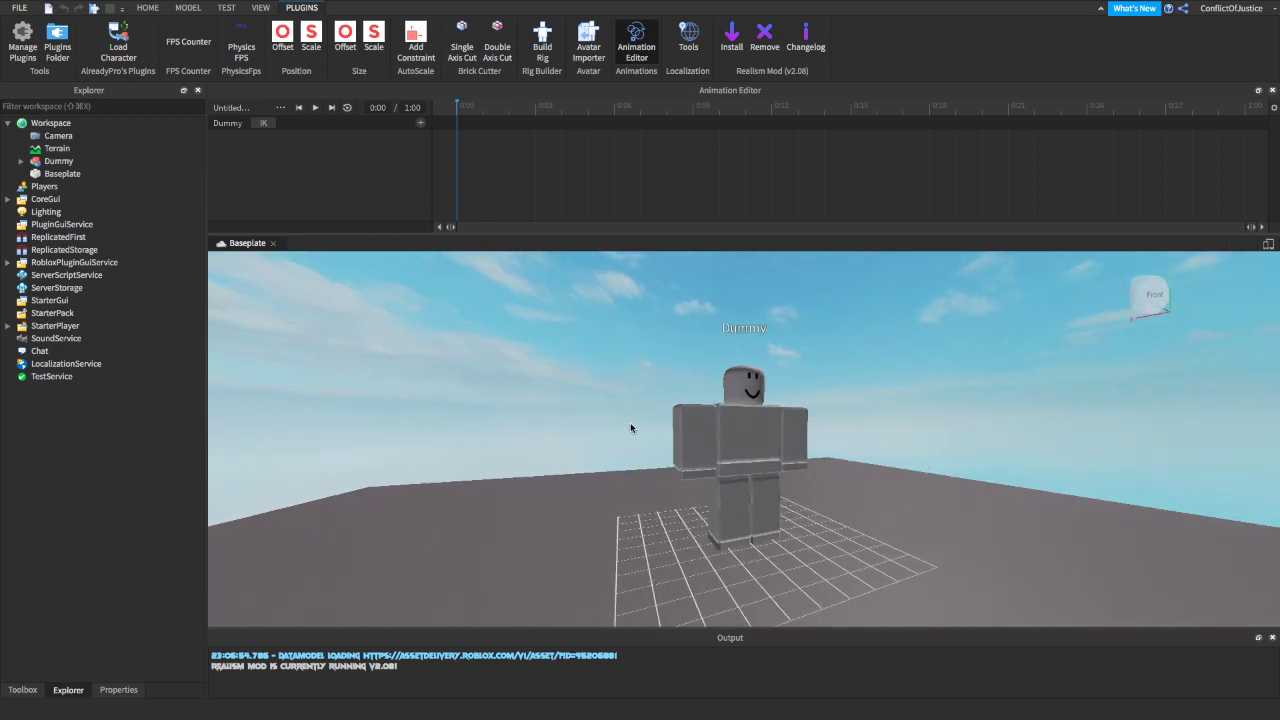
Step: Pose the Dummy's right arm at 0:00 by rotating the RightUpperArm and bending the RightLowerArm at the elbow
click(684, 426)
right_drag(869, 418, 873, 417)
drag(636, 461, 632, 462)
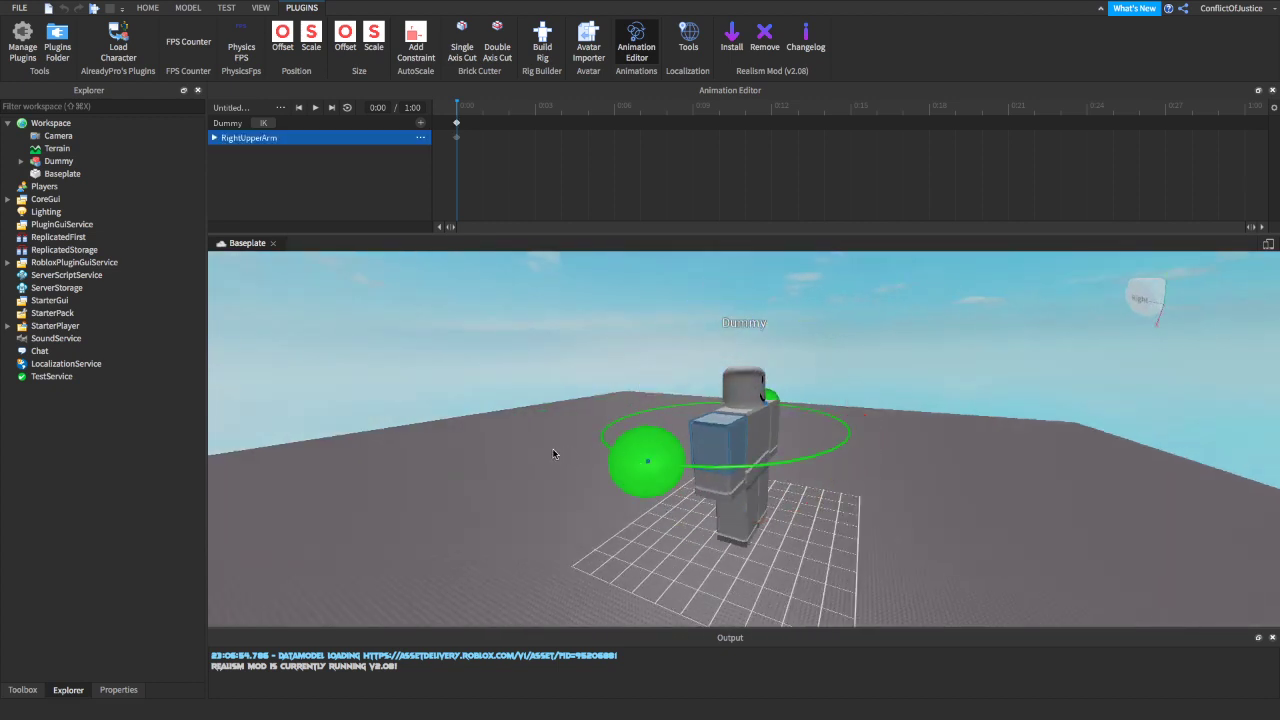
drag(553, 454, 479, 420)
right_drag(913, 472, 913, 472)
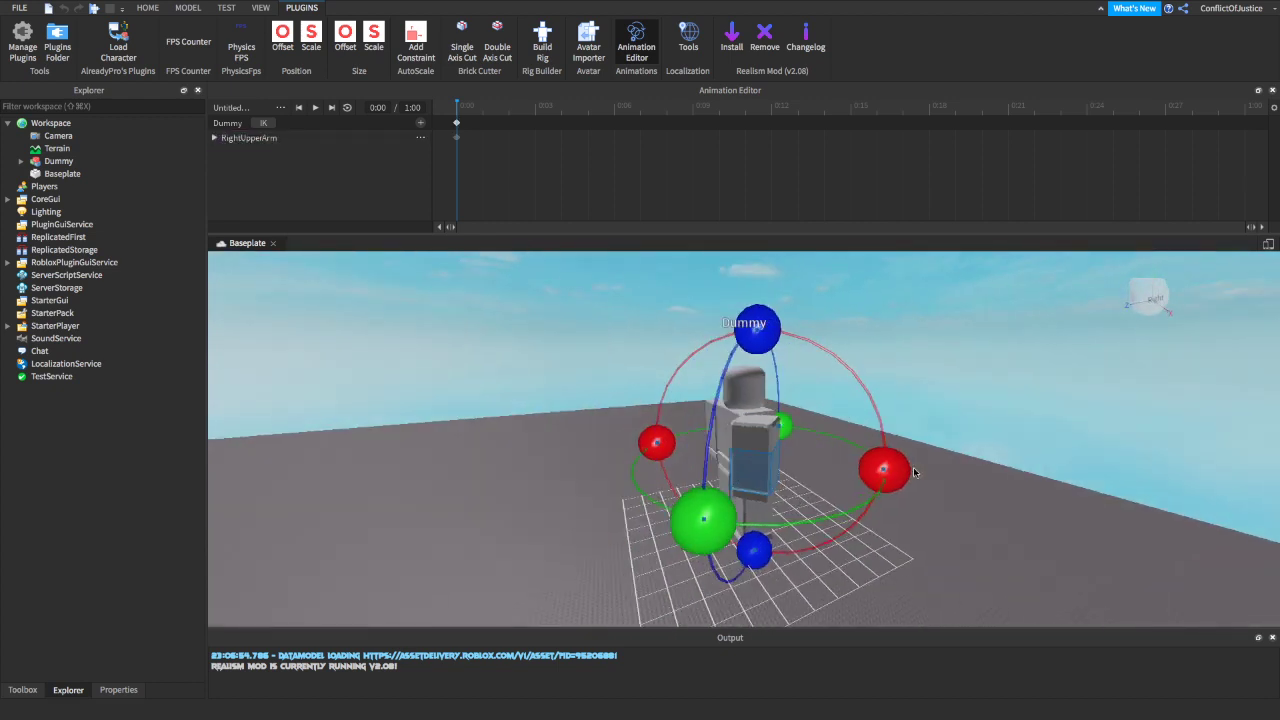
drag(913, 472, 913, 462)
drag(893, 368, 869, 403)
right_drag(869, 403, 869, 403)
right_drag(880, 461, 862, 459)
click(866, 460)
Step: Pose the Dummy's left arm at 0:00 by rotating the LeftUpperArm and bending the LeftLowerArm at the elbow
right_drag(704, 457, 706, 457)
click(786, 410)
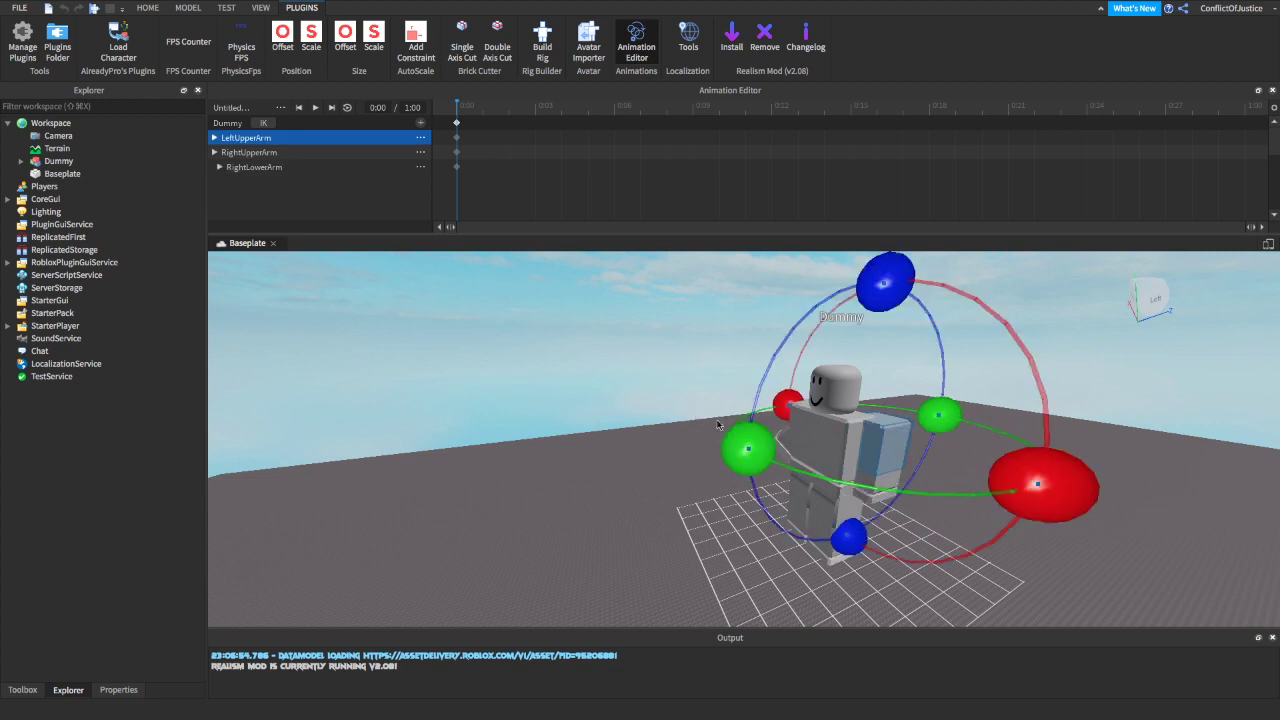
drag(746, 449, 840, 382)
drag(963, 412, 1048, 440)
right_drag(880, 458, 880, 458)
click(789, 433)
click(792, 440)
drag(850, 432, 834, 360)
Step: Readjust the RightUpperArm's rotation at 0:00 and deselect it
click(701, 405)
drag(646, 408, 626, 373)
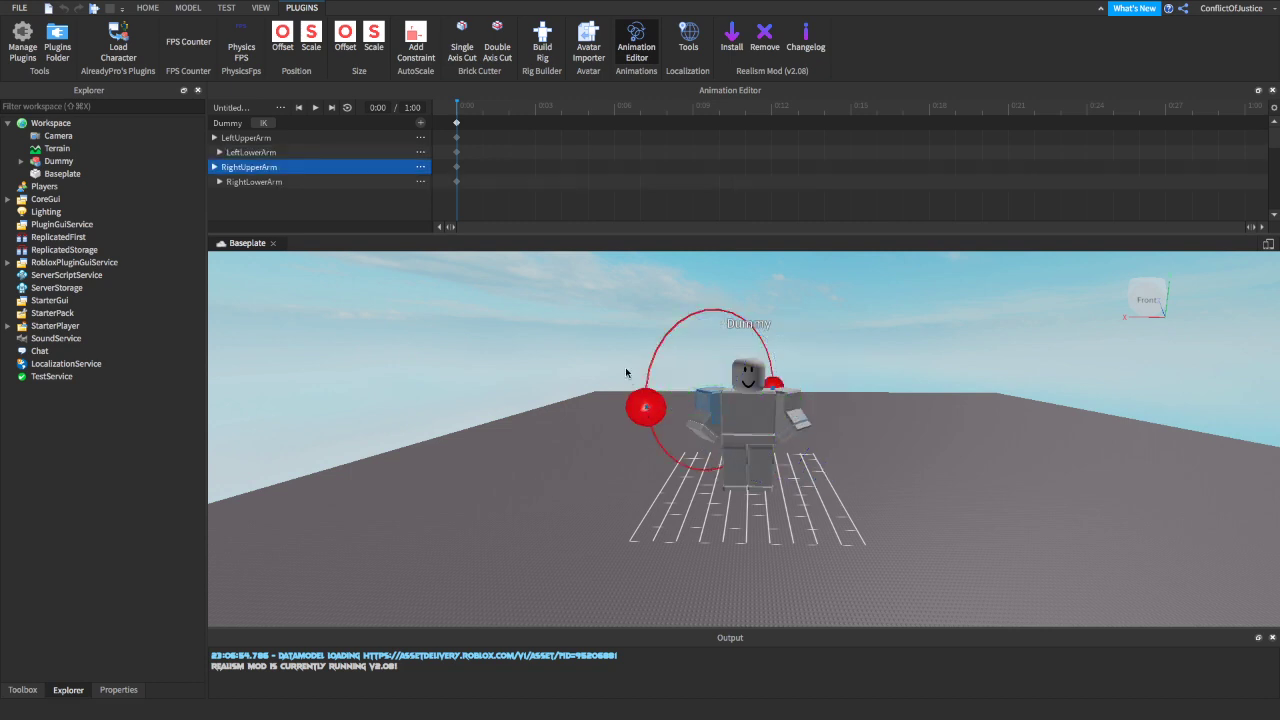
drag(632, 316, 668, 378)
click(930, 458)
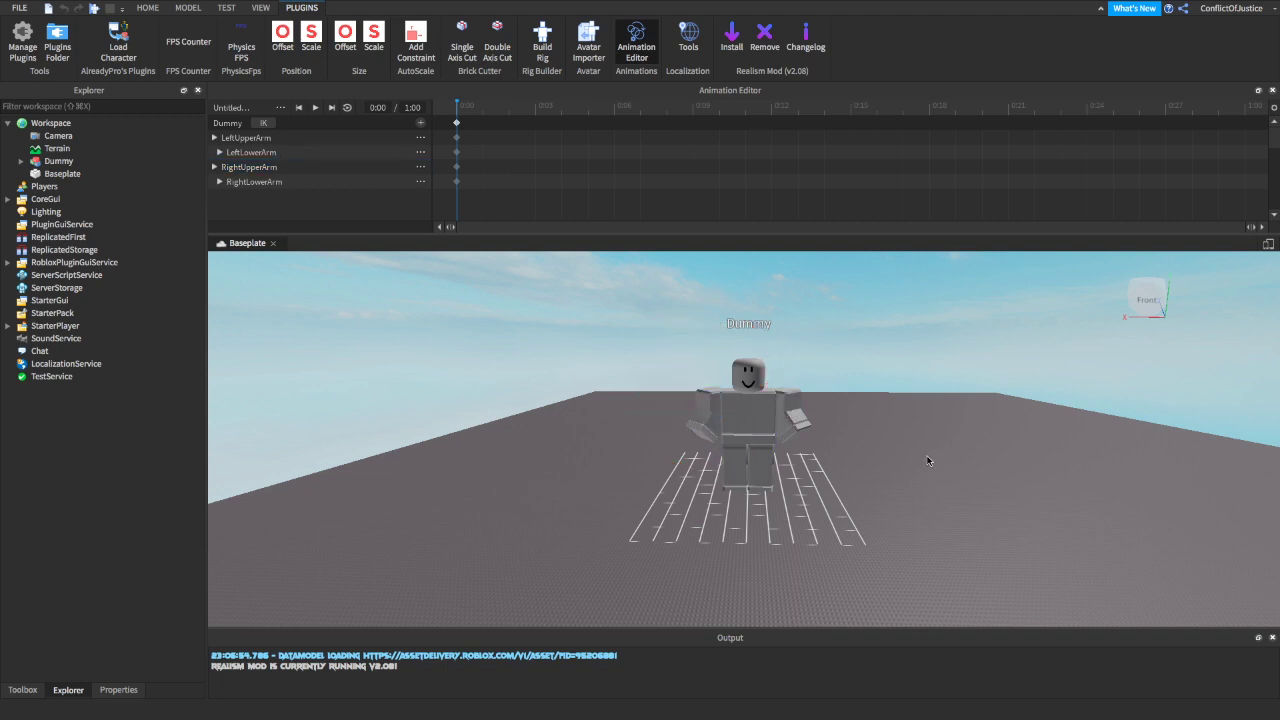
Step: Swing the Dummy's LeftUpperLeg forward at 0:00
click(769, 465)
right_drag(775, 470, 792, 490)
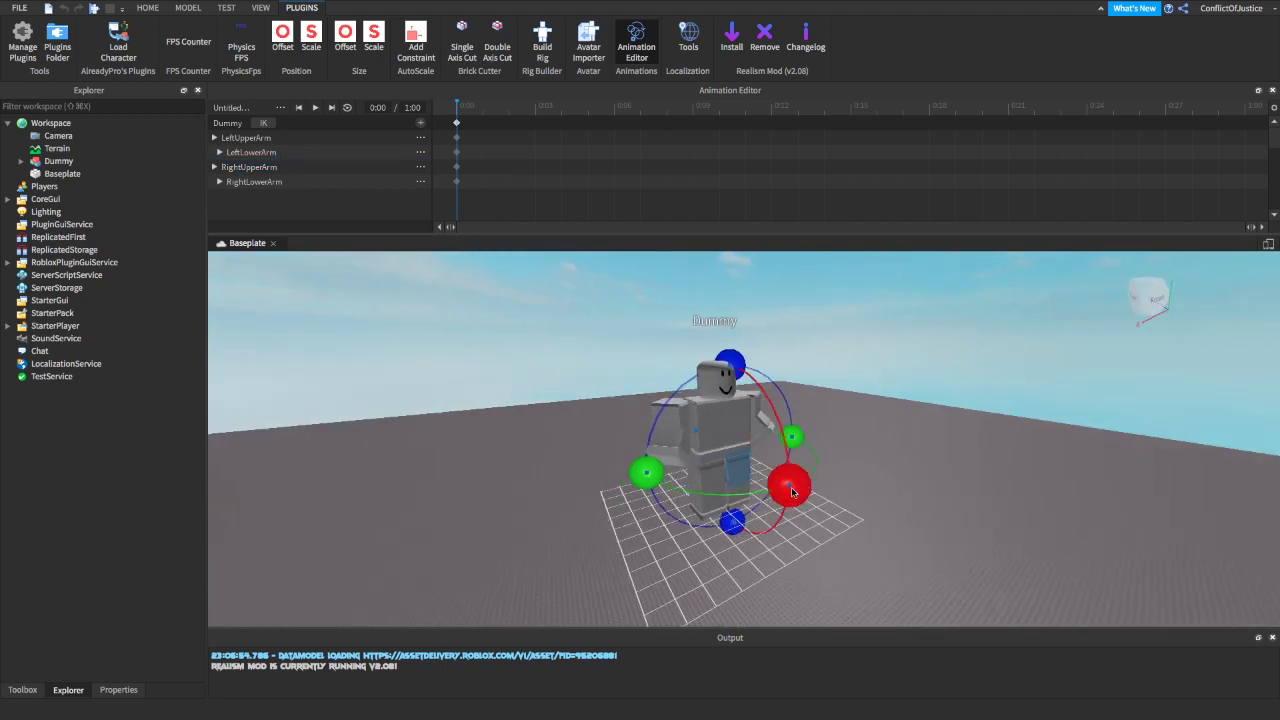
drag(791, 491, 769, 518)
right_drag(769, 500, 675, 480)
scroll(675, 480, up, 3)
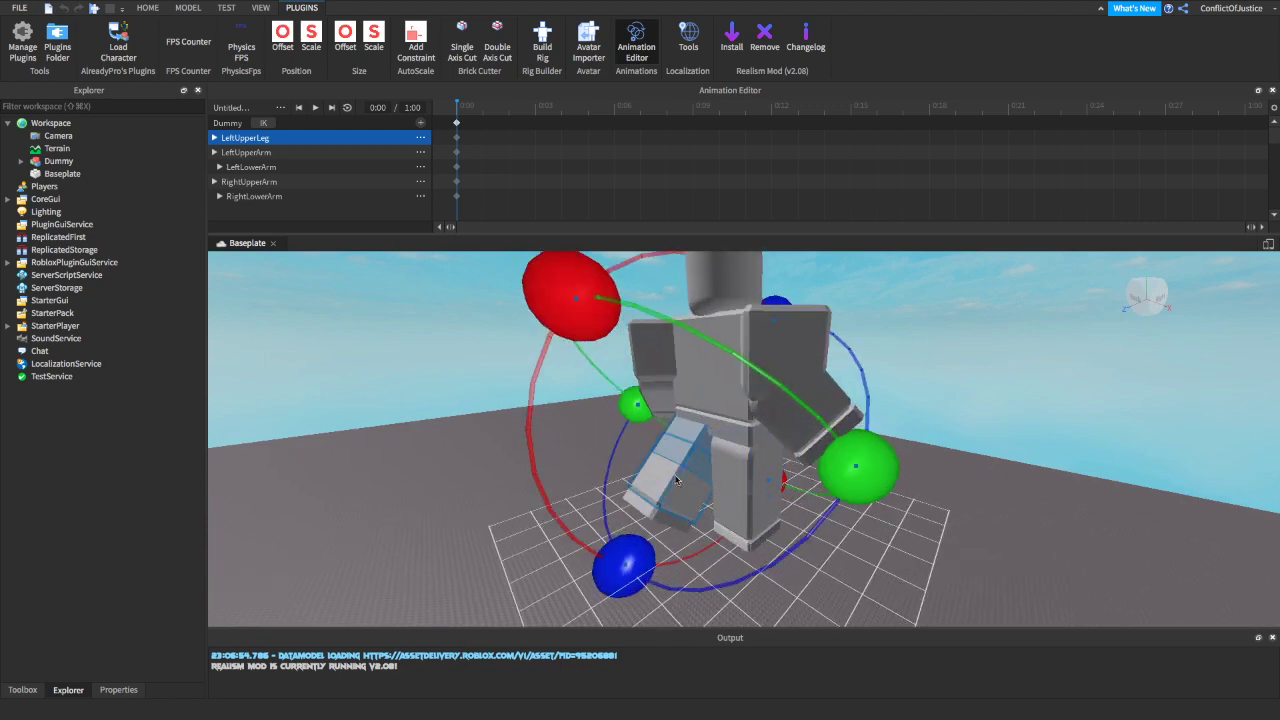
scroll(672, 483, down, 5)
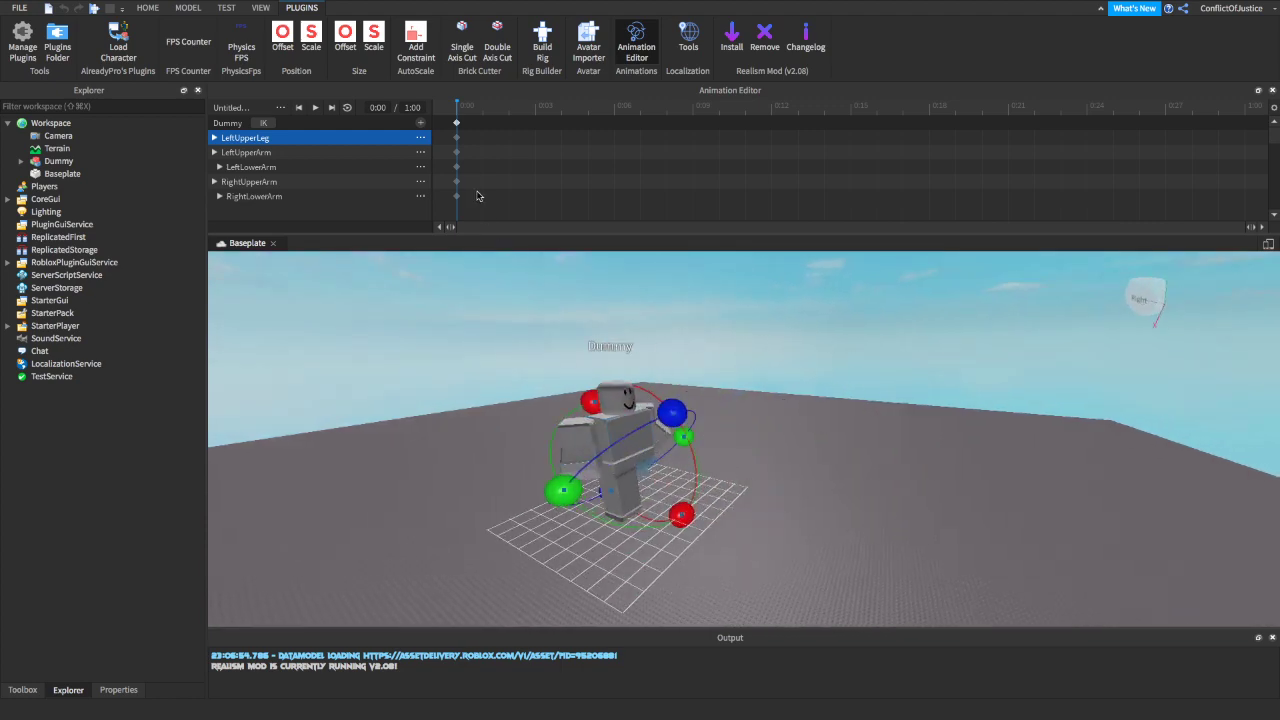
right_click(457, 201)
click(414, 354)
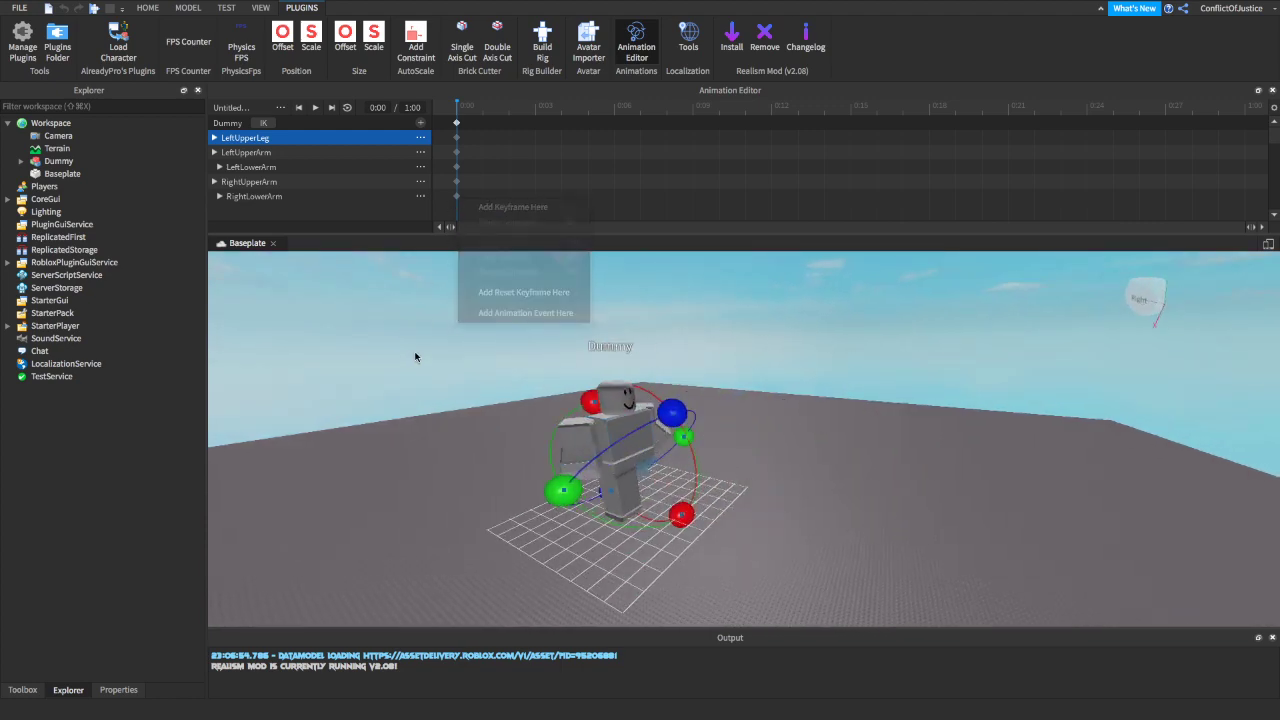
Step: Bend the Dummy's LeftLowerLeg at the knee at 0:00
right_drag(414, 354, 732, 457)
scroll(732, 457, up, 3)
click(741, 486)
drag(650, 451, 773, 315)
right_drag(773, 315, 780, 478)
right_drag(697, 510, 680, 508)
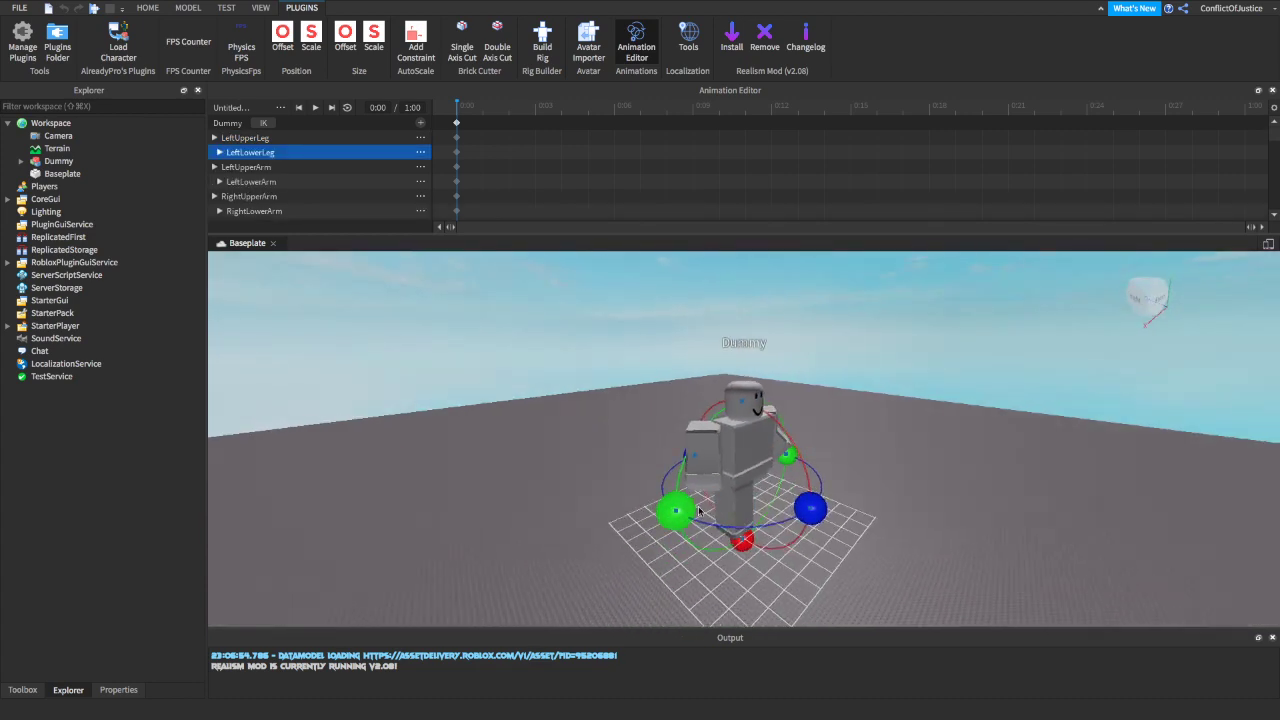
Step: Bend the Dummy's RightLowerLeg backward at the knee at 0:00, deselect it and check the full pose
click(752, 515)
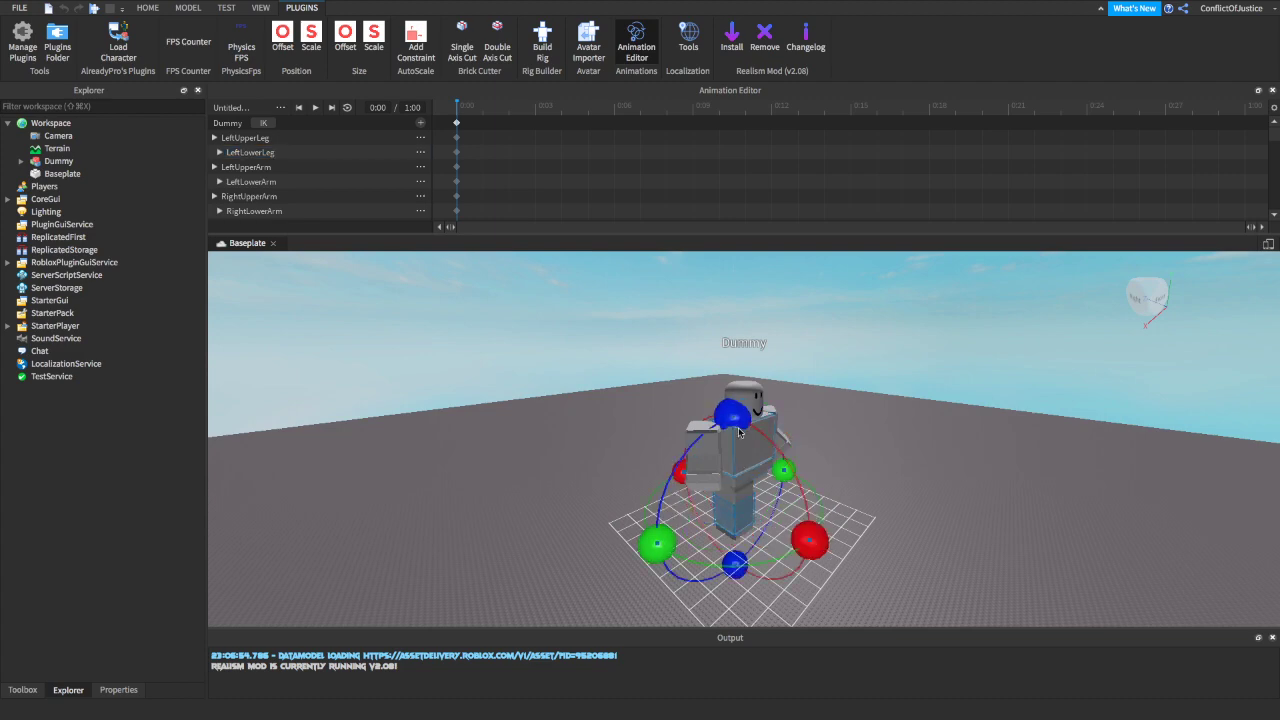
drag(681, 470, 715, 413)
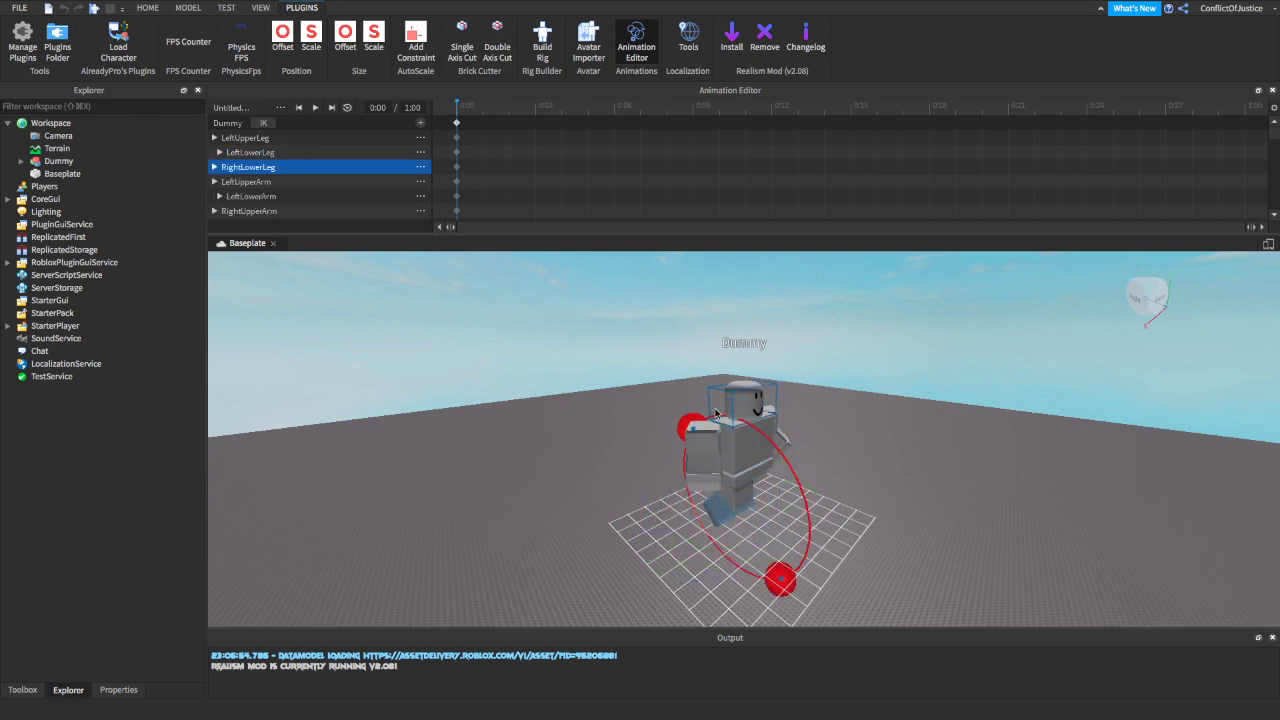
scroll(715, 411, up, 4)
right_drag(715, 411, 724, 425)
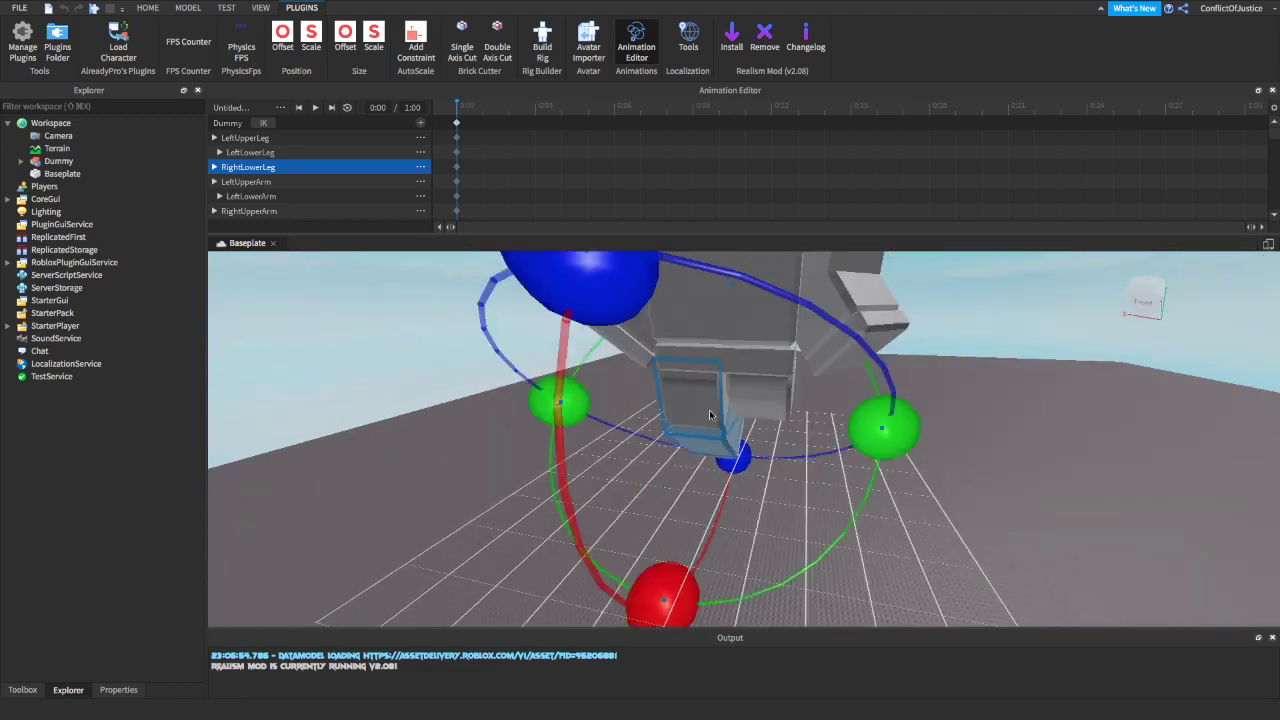
scroll(710, 414, down, 4)
click(955, 397)
scroll(724, 423, down, 2)
right_drag(889, 359, 899, 342)
scroll(899, 340, up, 2)
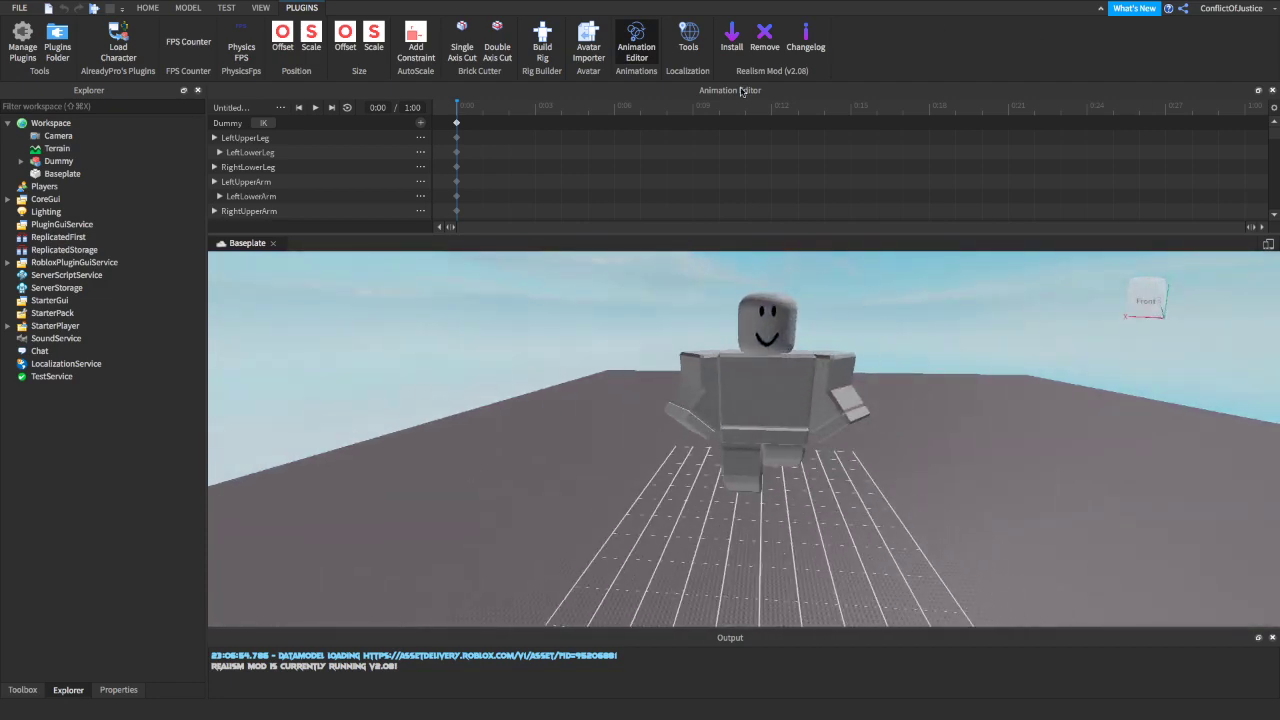
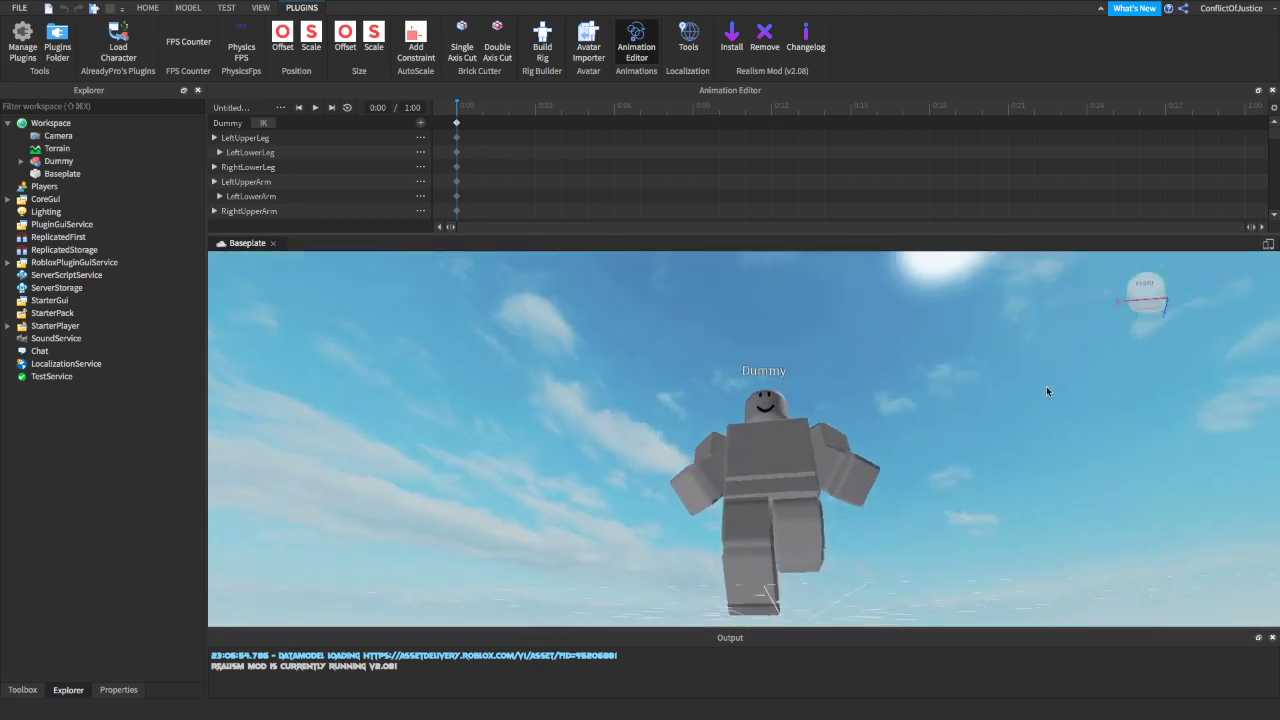
scroll(709, 285, down, 2)
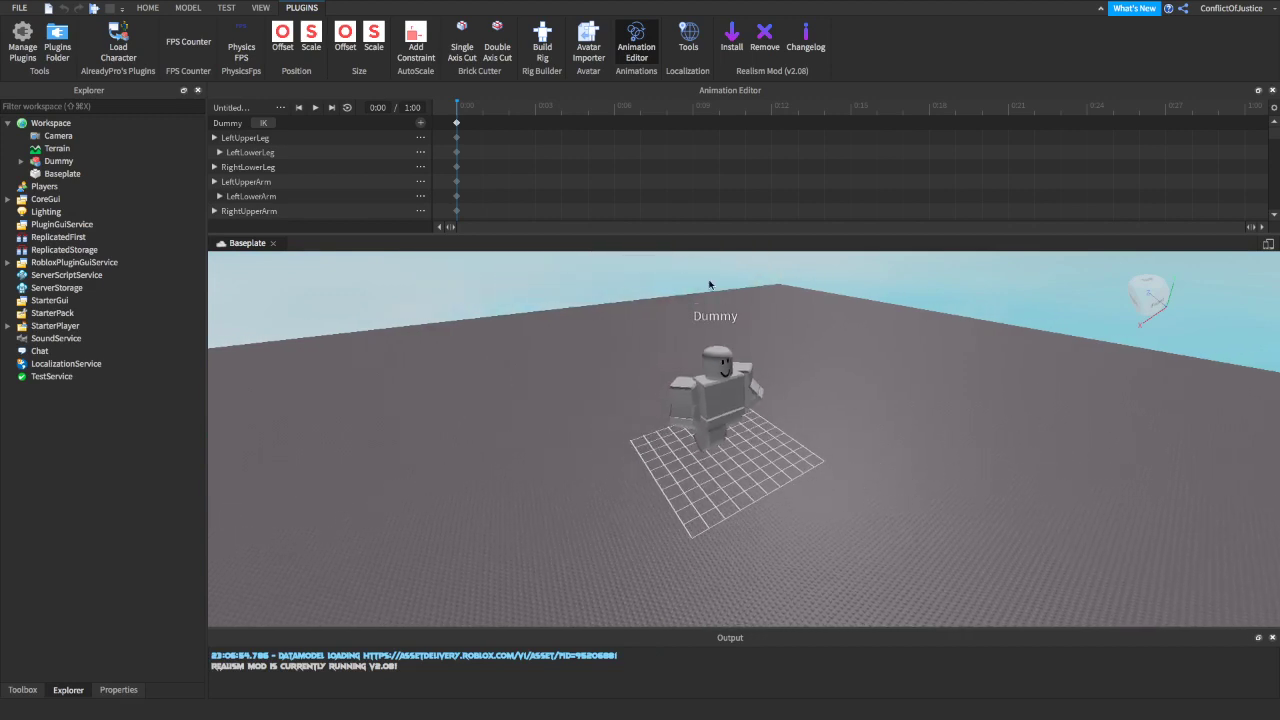
Step: Move the Dummy's LowerTorso straight up at 0:03 so the whole body rises off the ground
right_drag(786, 396, 786, 395)
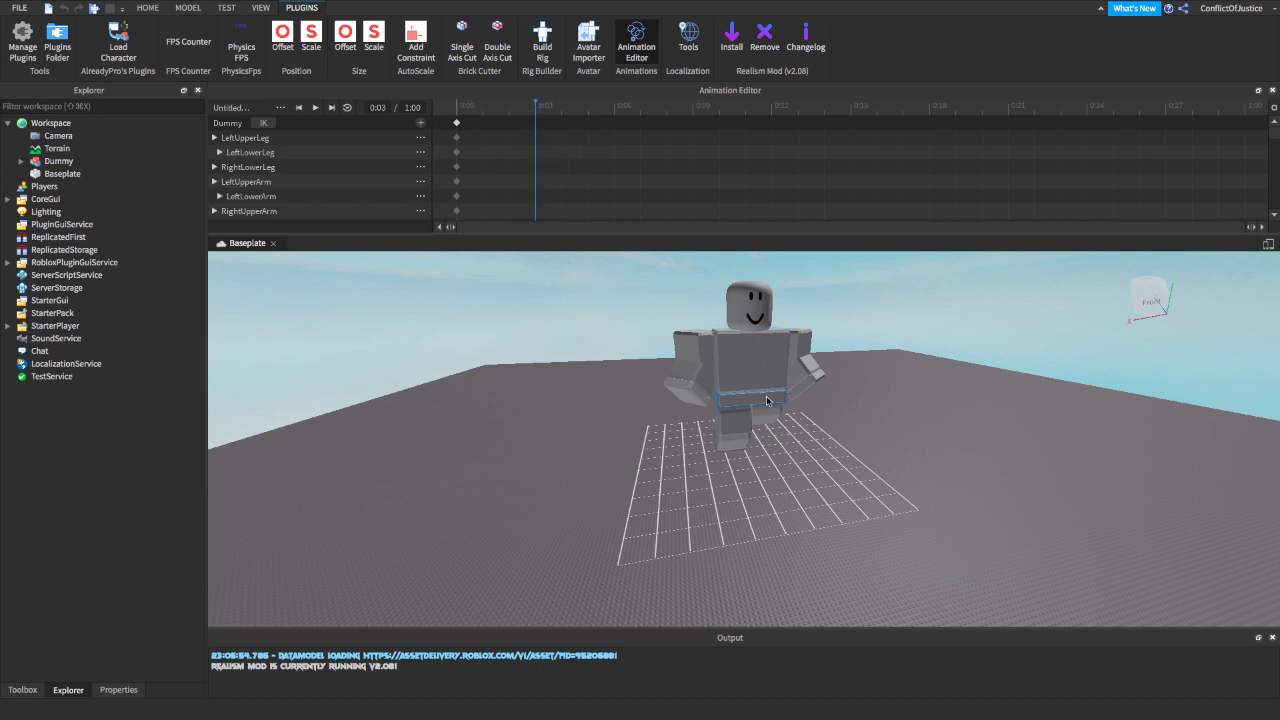
scroll(788, 394, up, 5)
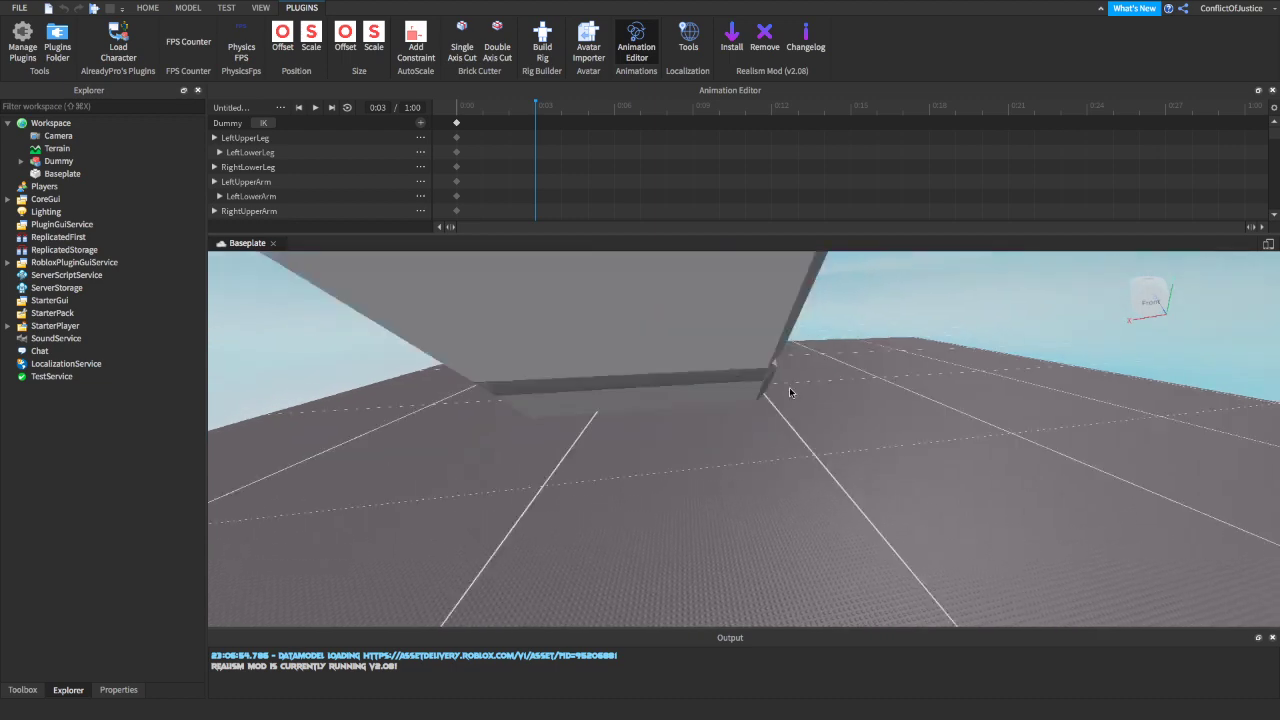
scroll(789, 394, down, 5)
scroll(788, 394, up, 3)
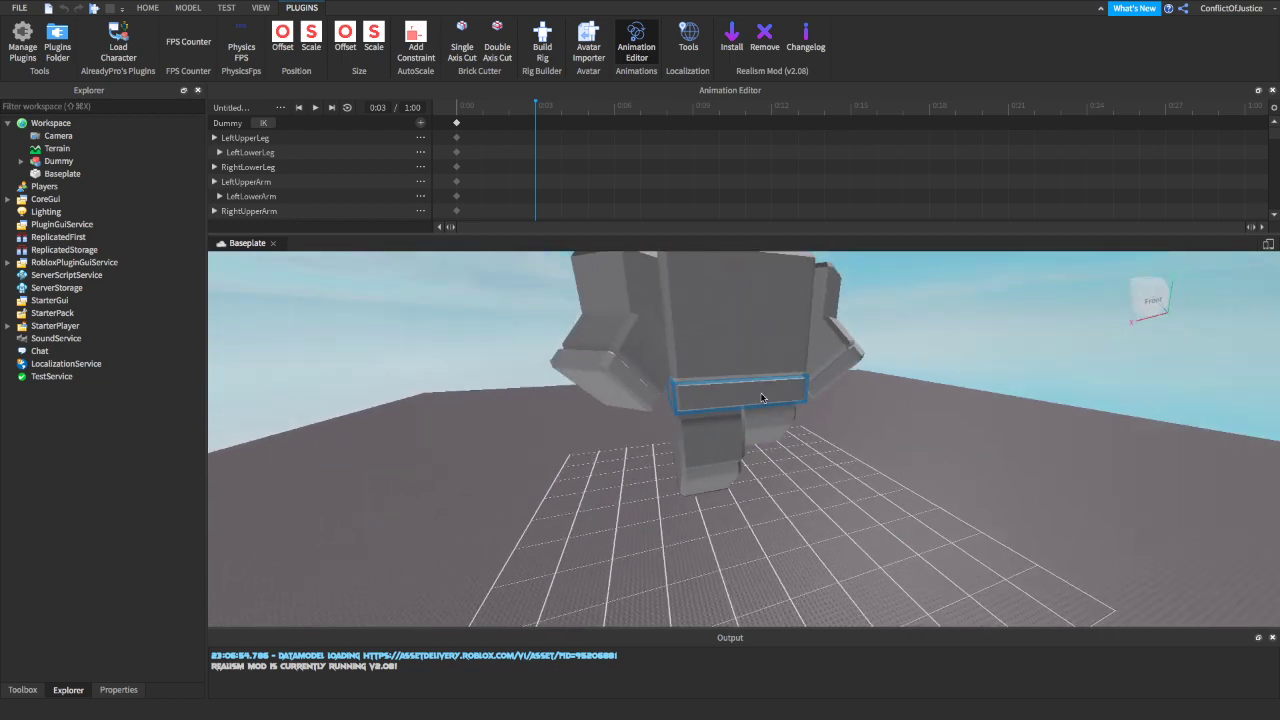
click(761, 398)
scroll(962, 408, down, 5)
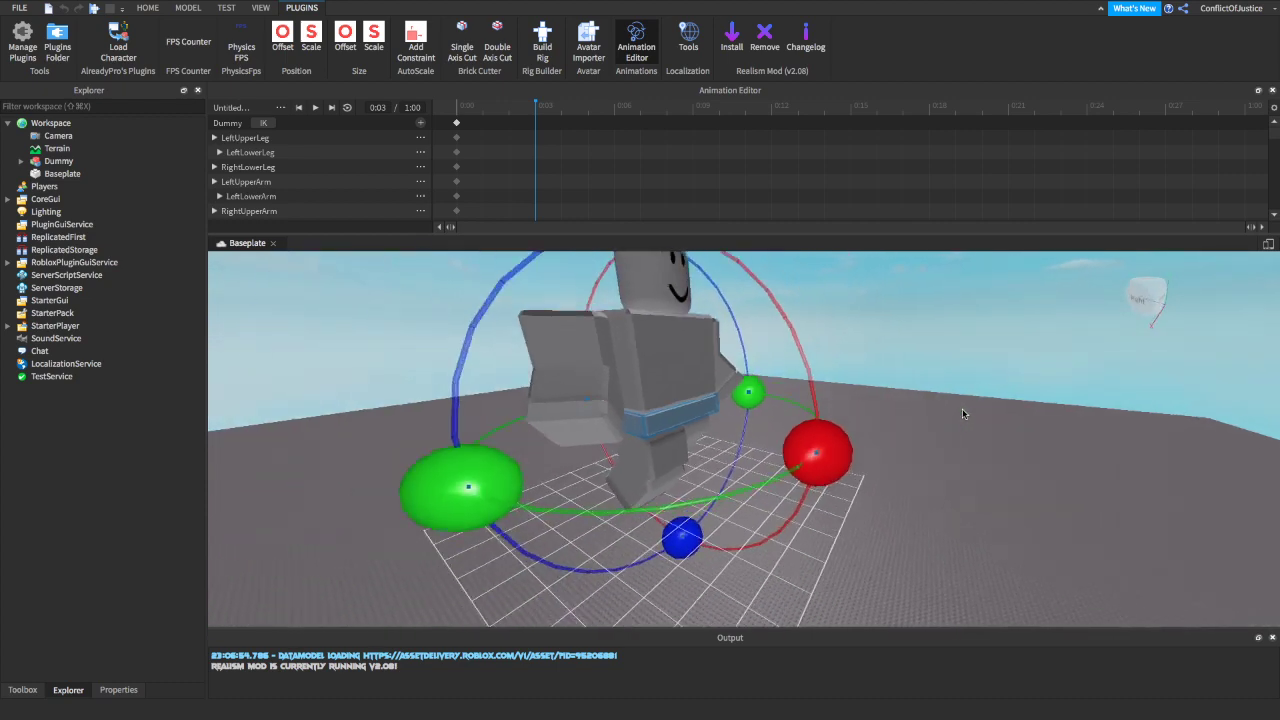
scroll(962, 413, down, 2)
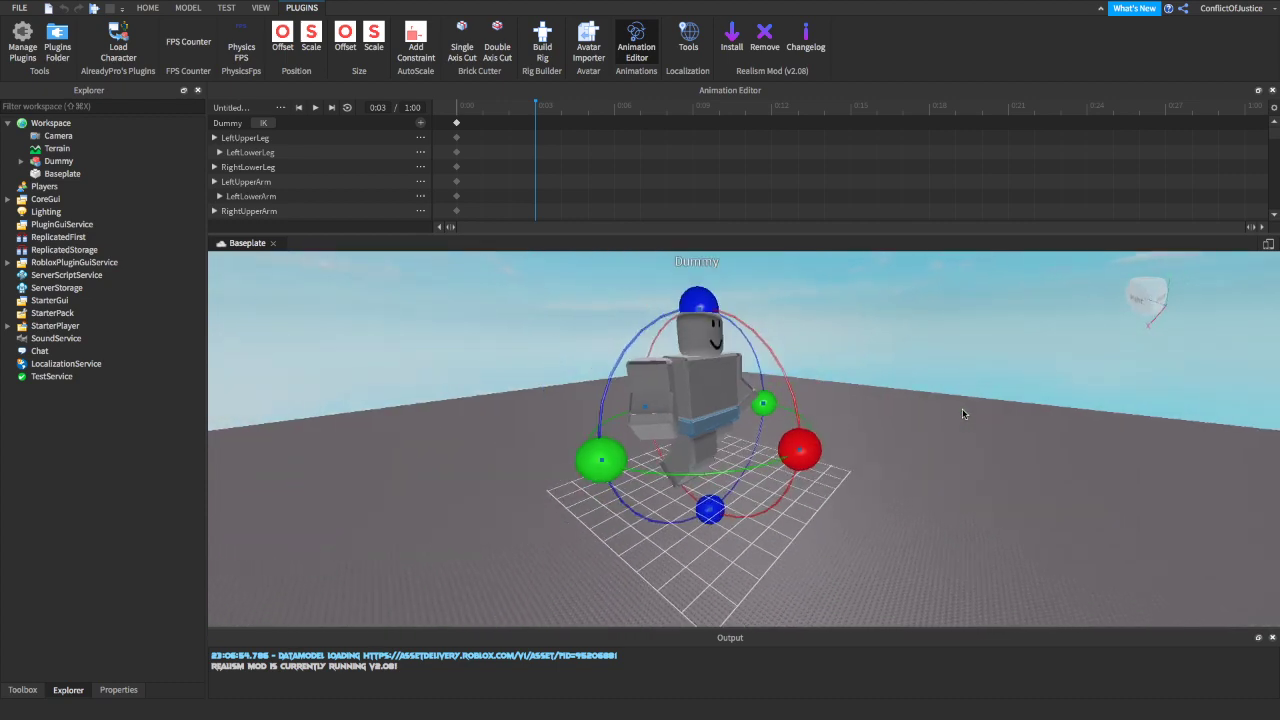
key(ctrl+2)
mouse_move(962, 413)
right_down()
mouse_move(946, 410)
mouse_move(978, 421)
right_up()
scroll(978, 421, down, 4)
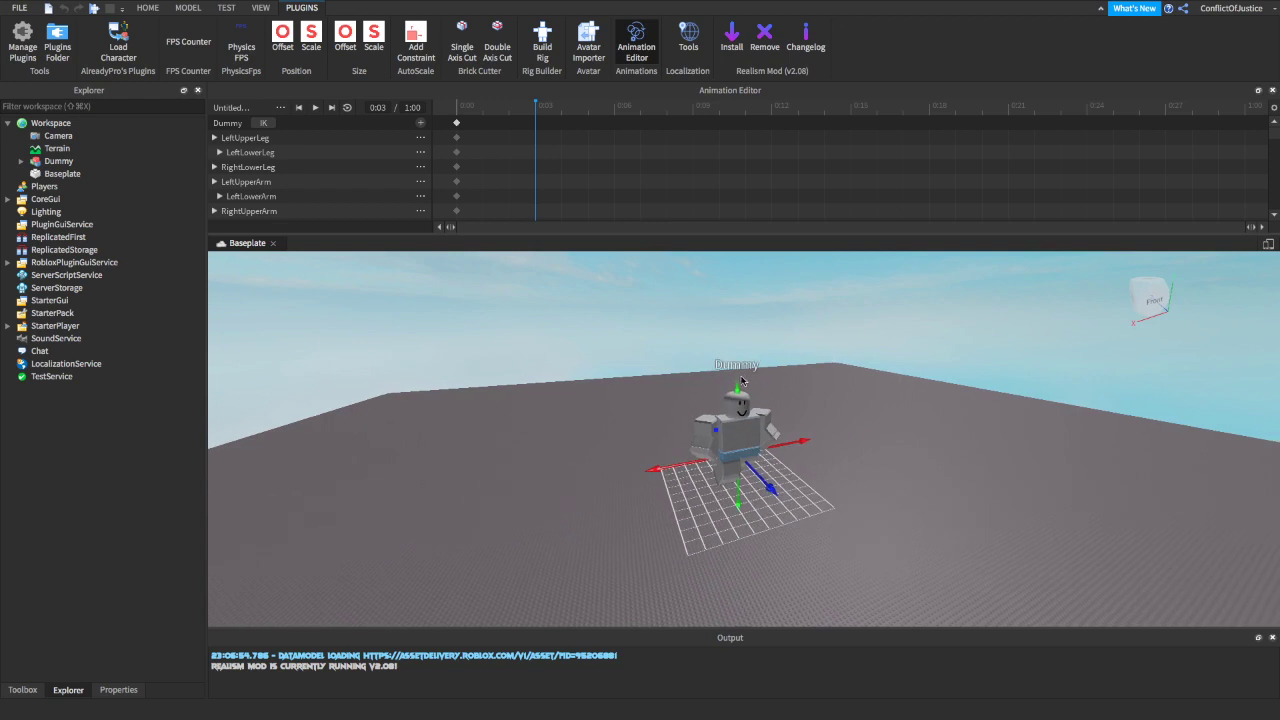
drag(737, 391, 738, 316)
right_drag(889, 449, 889, 443)
scroll(889, 446, up, 3)
scroll(889, 443, down, 3)
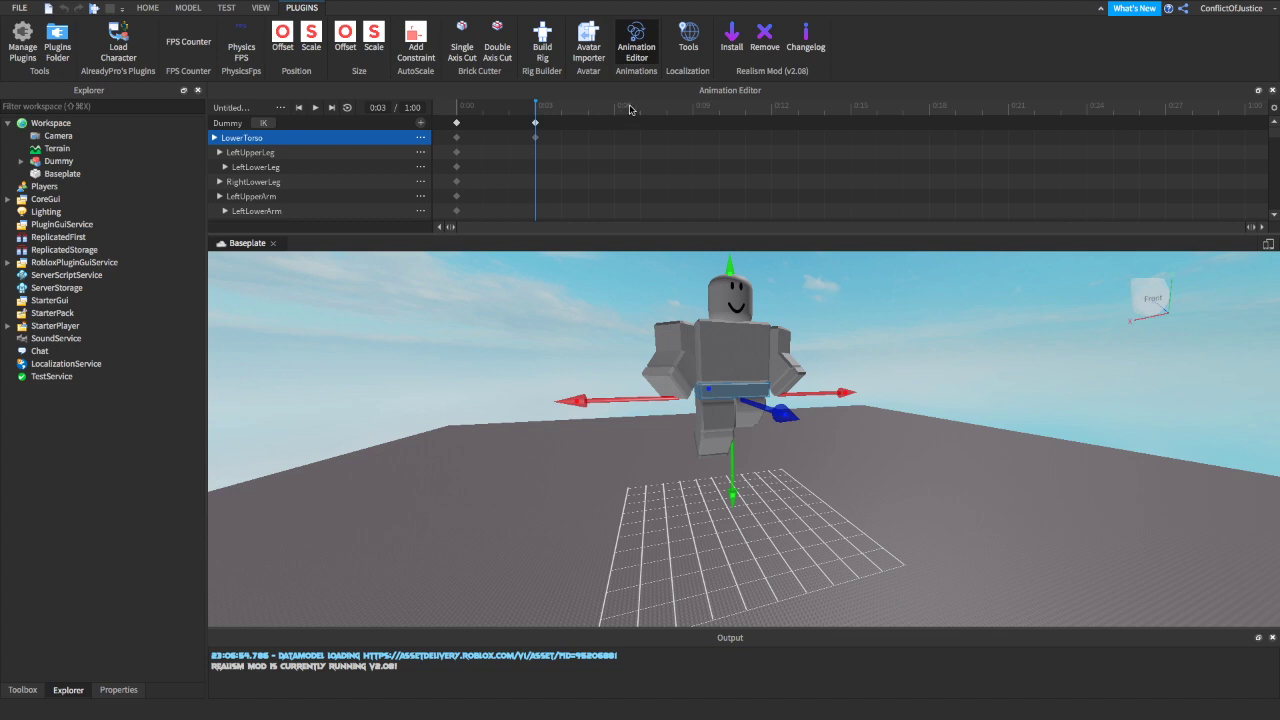
Step: Move the LowerTorso back down toward the ground at 0:06
click(614, 116)
drag(733, 477, 731, 549)
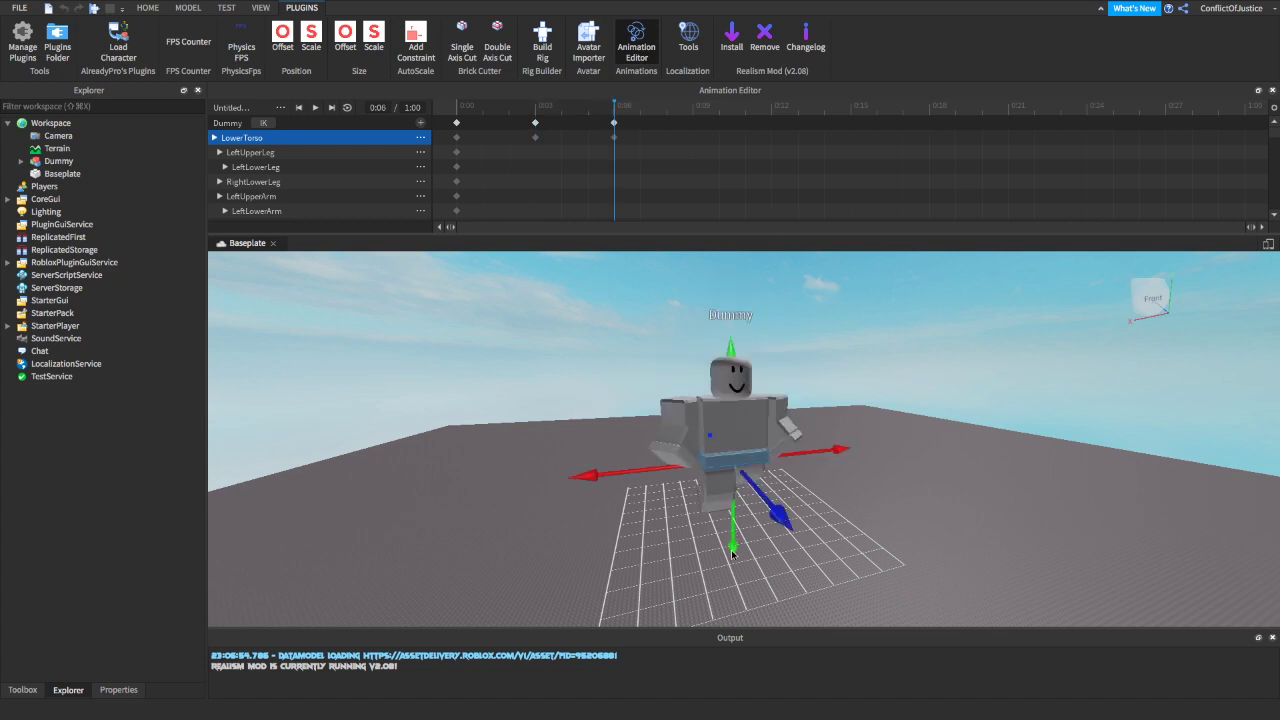
Step: Deselect the LowerTorso and turn on looping for the animation
click(979, 383)
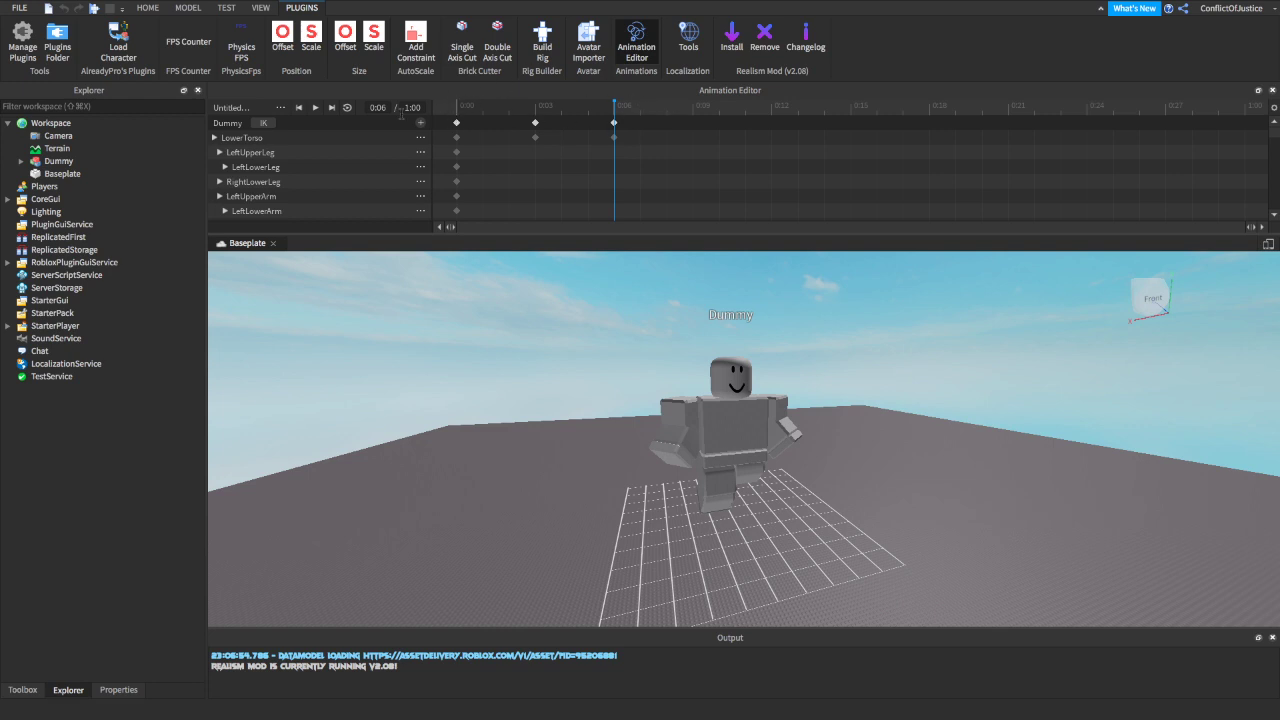
scroll(723, 292, up, 5)
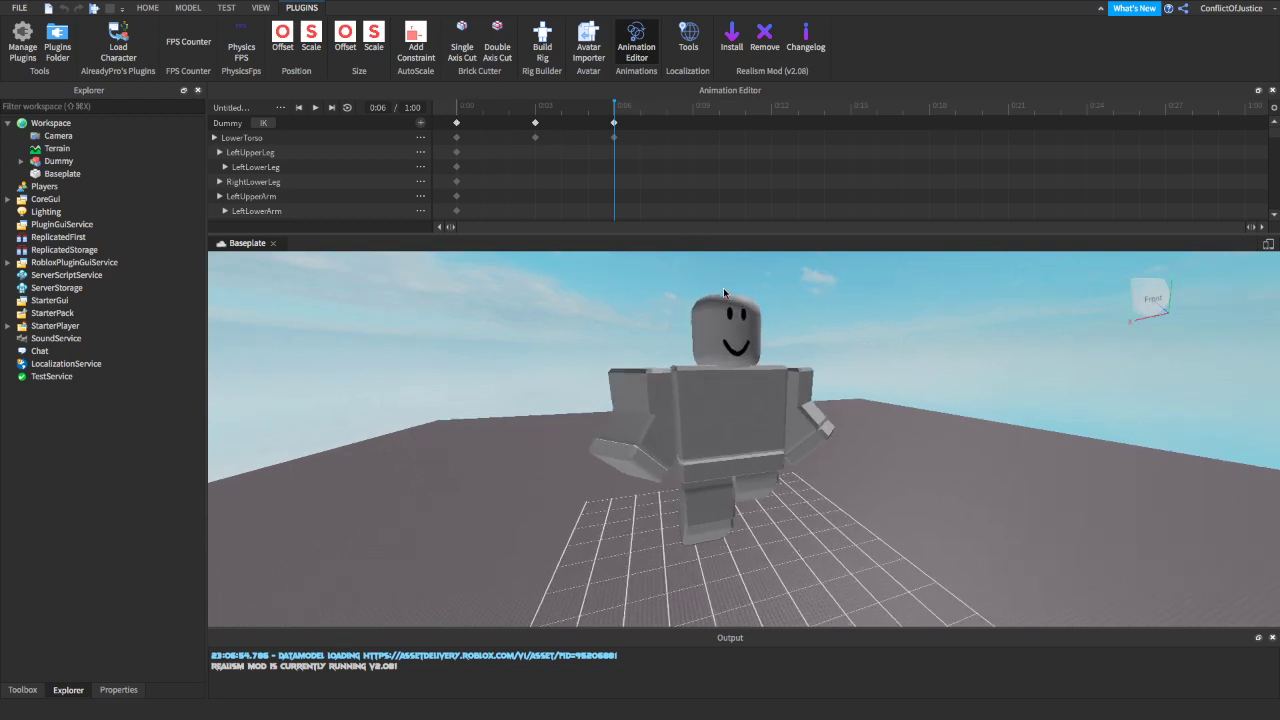
scroll(723, 287, down, 5)
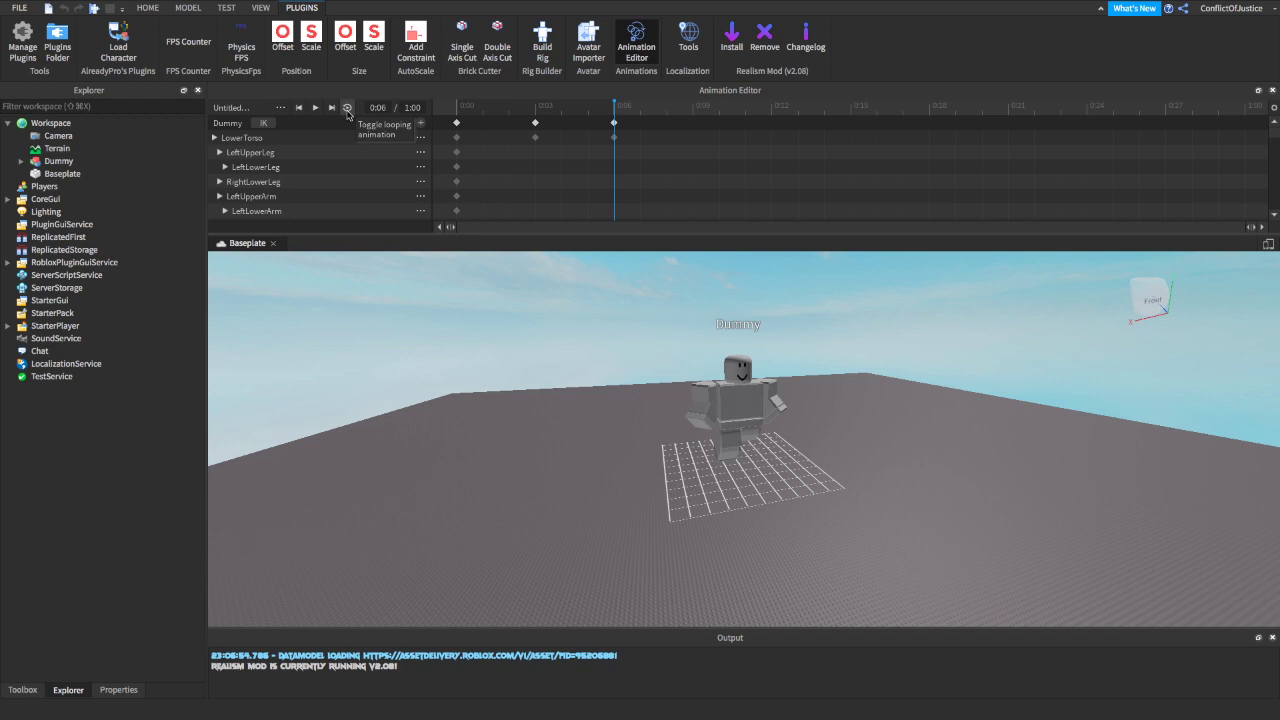
click(347, 108)
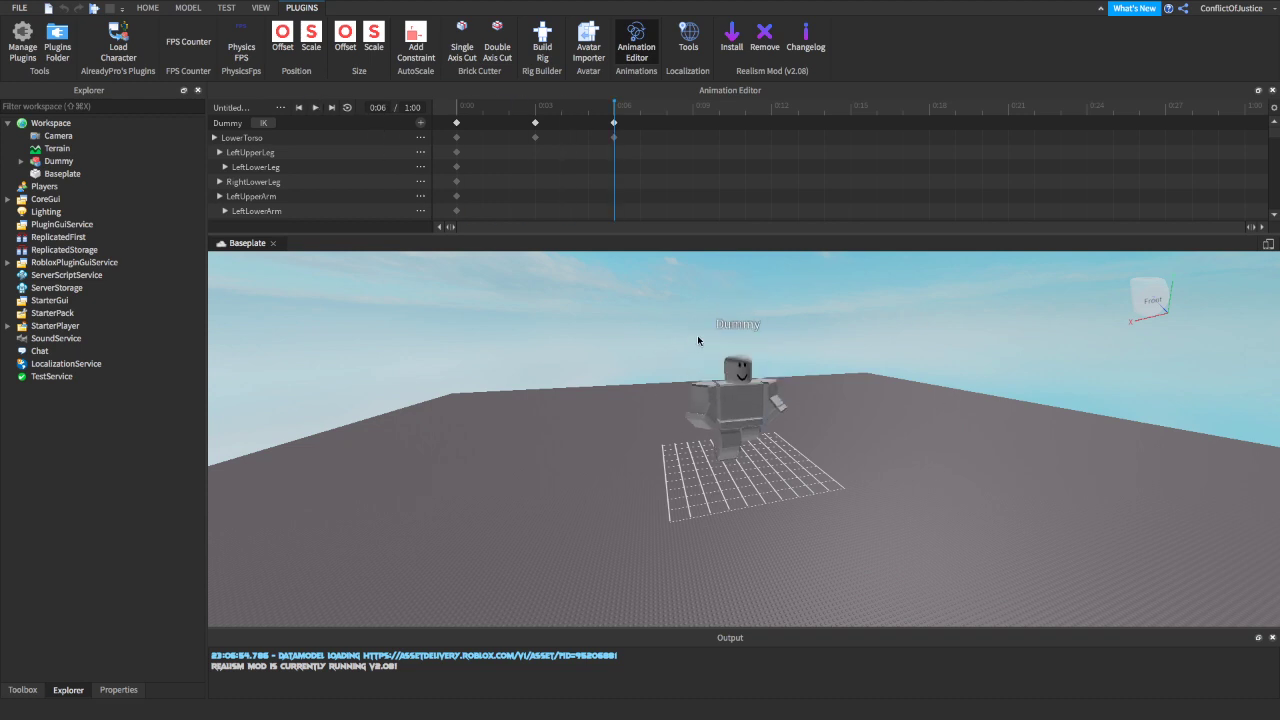
key(d)
key(a)
key(w)
right_drag(669, 329, 664, 322)
click(347, 107)
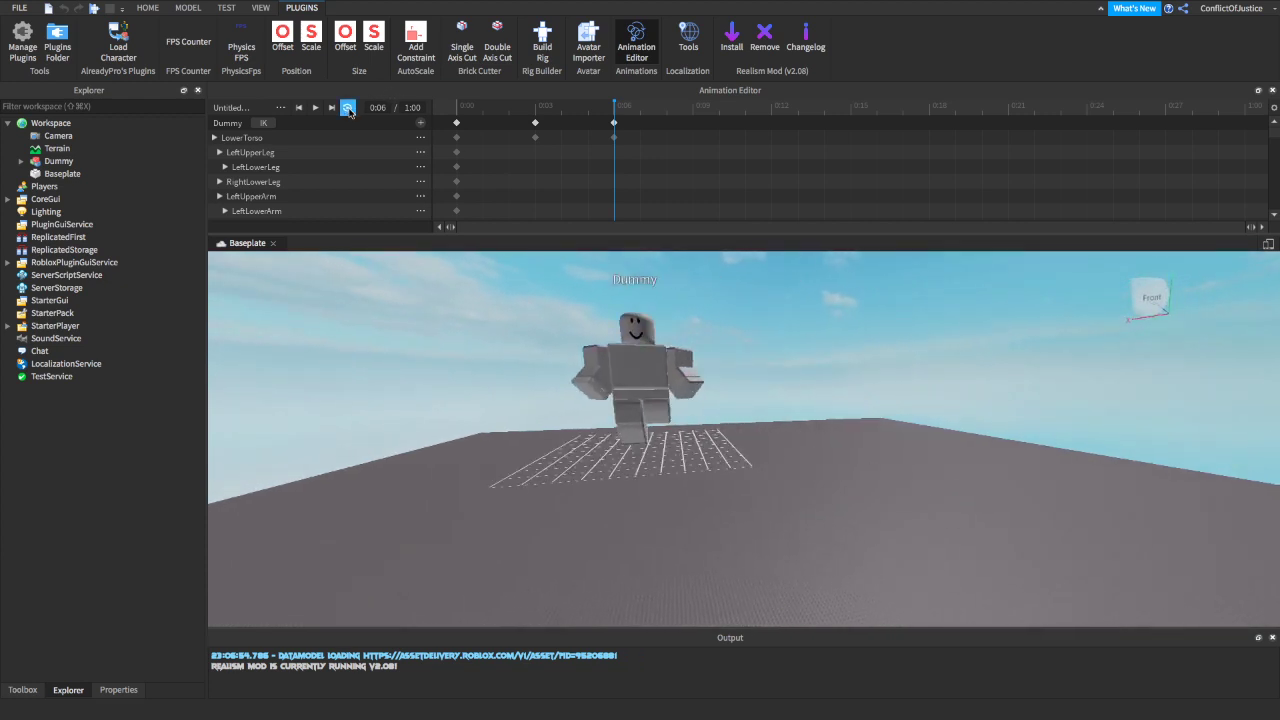
Step: Play the looping animation, examine the Dummy's rise and fall from several angles and distances, and stop playback
right_drag(521, 313, 521, 313)
key(s)
key(w)
click(315, 107)
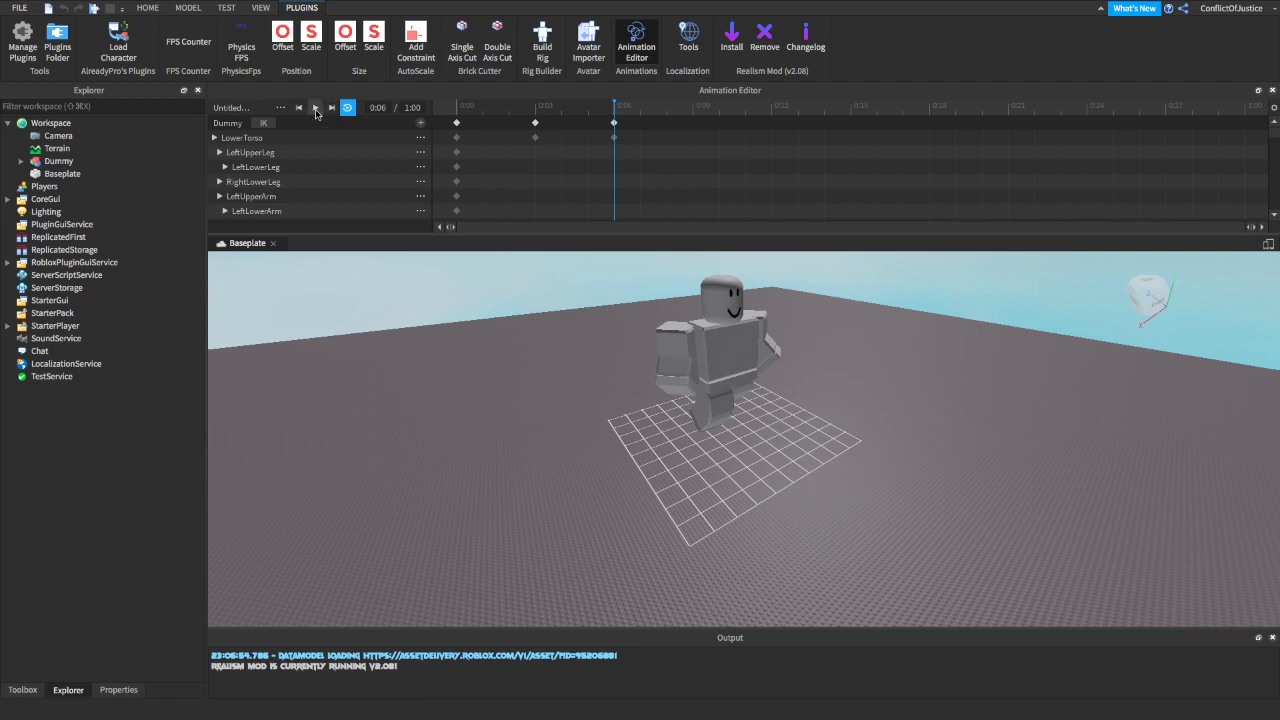
scroll(476, 328, down, 5)
right_drag(476, 328, 520, 346)
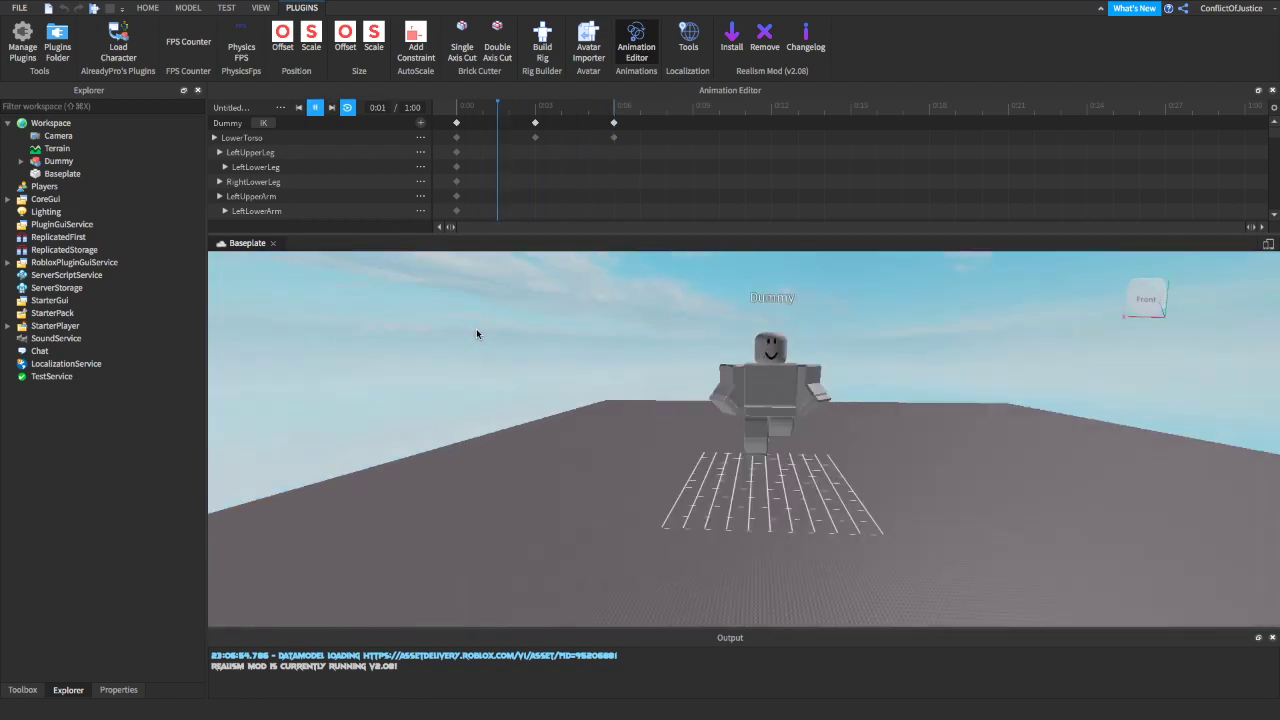
scroll(520, 346, up, 3)
scroll(520, 346, up, 4)
scroll(520, 346, down, 4)
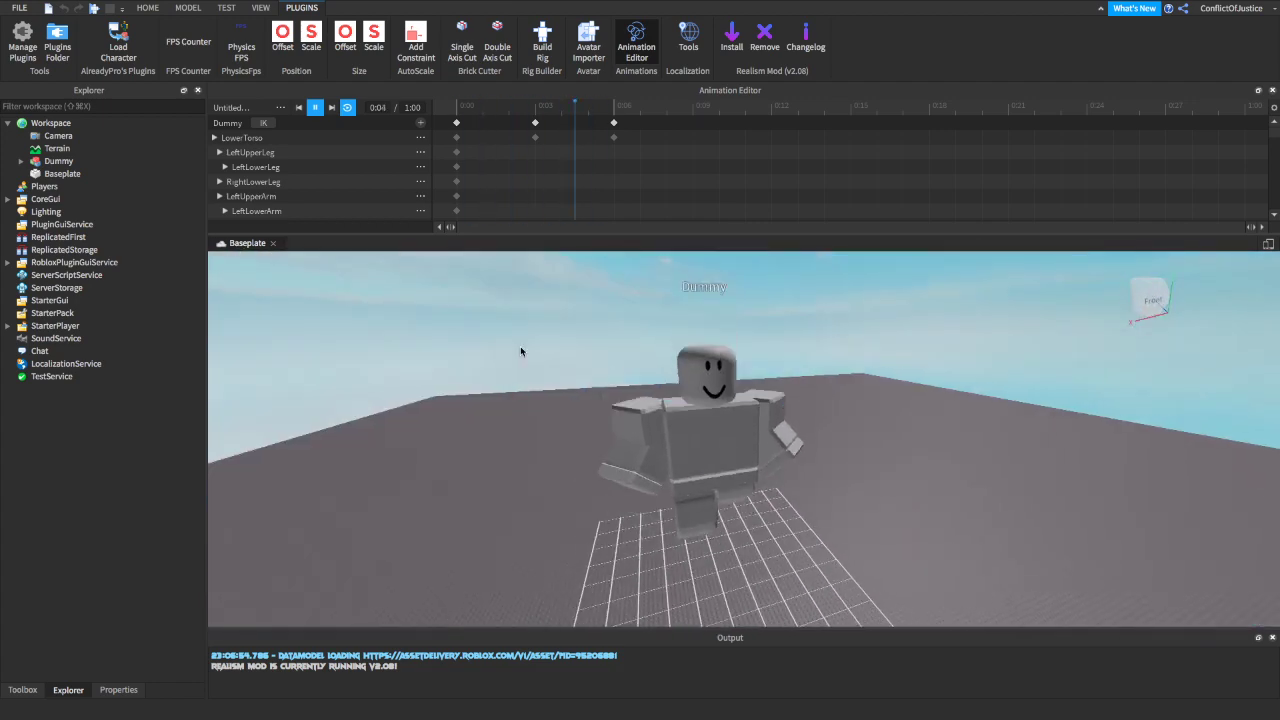
scroll(520, 346, up, 4)
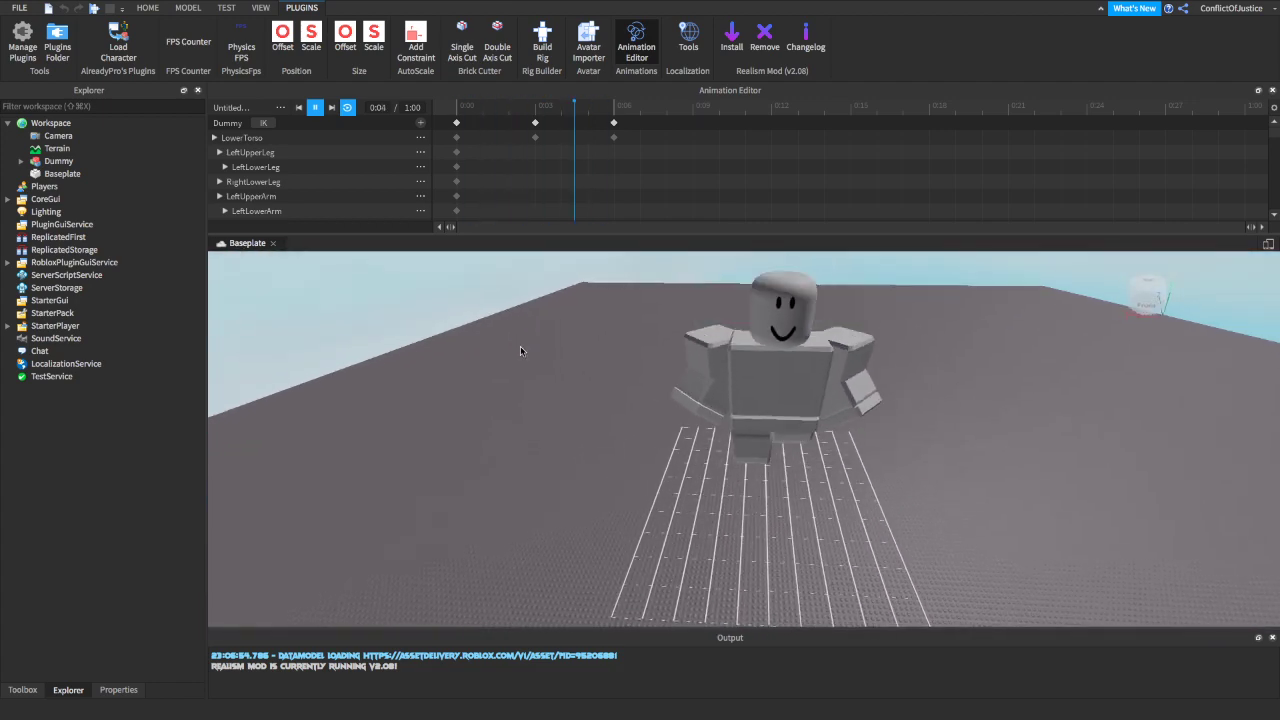
right_drag(520, 346, 520, 346)
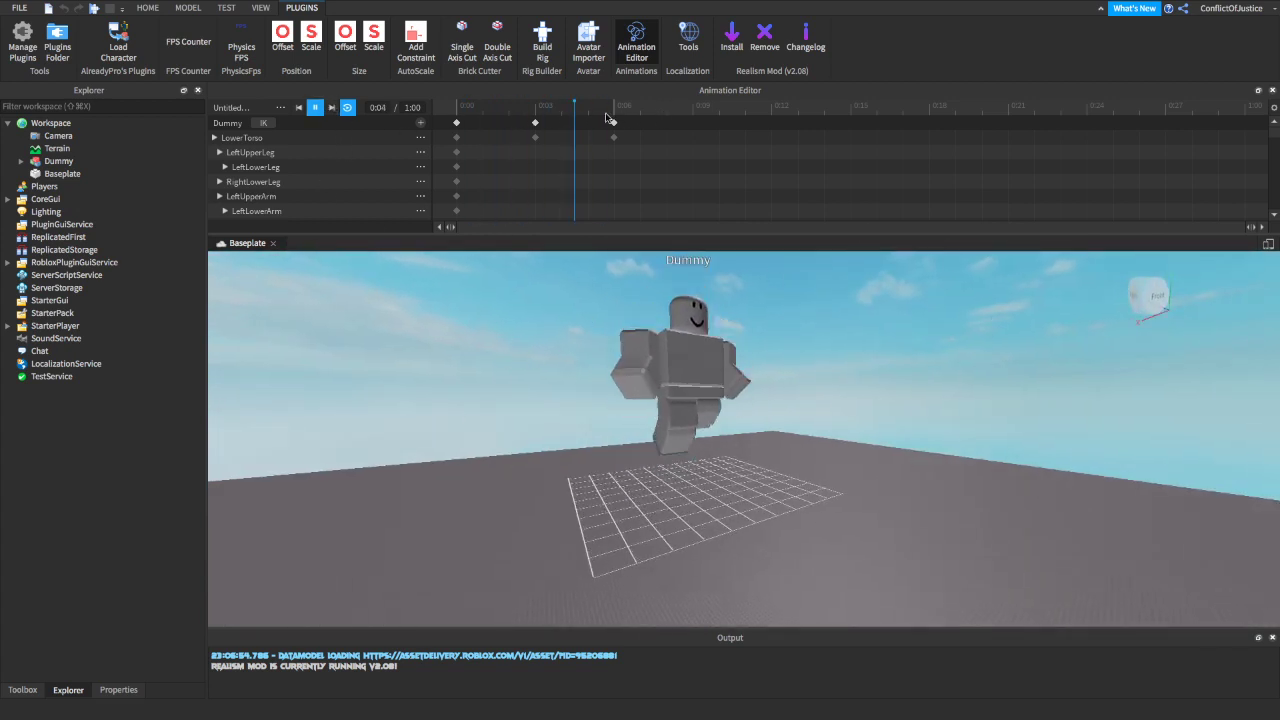
right_drag(607, 373, 607, 373)
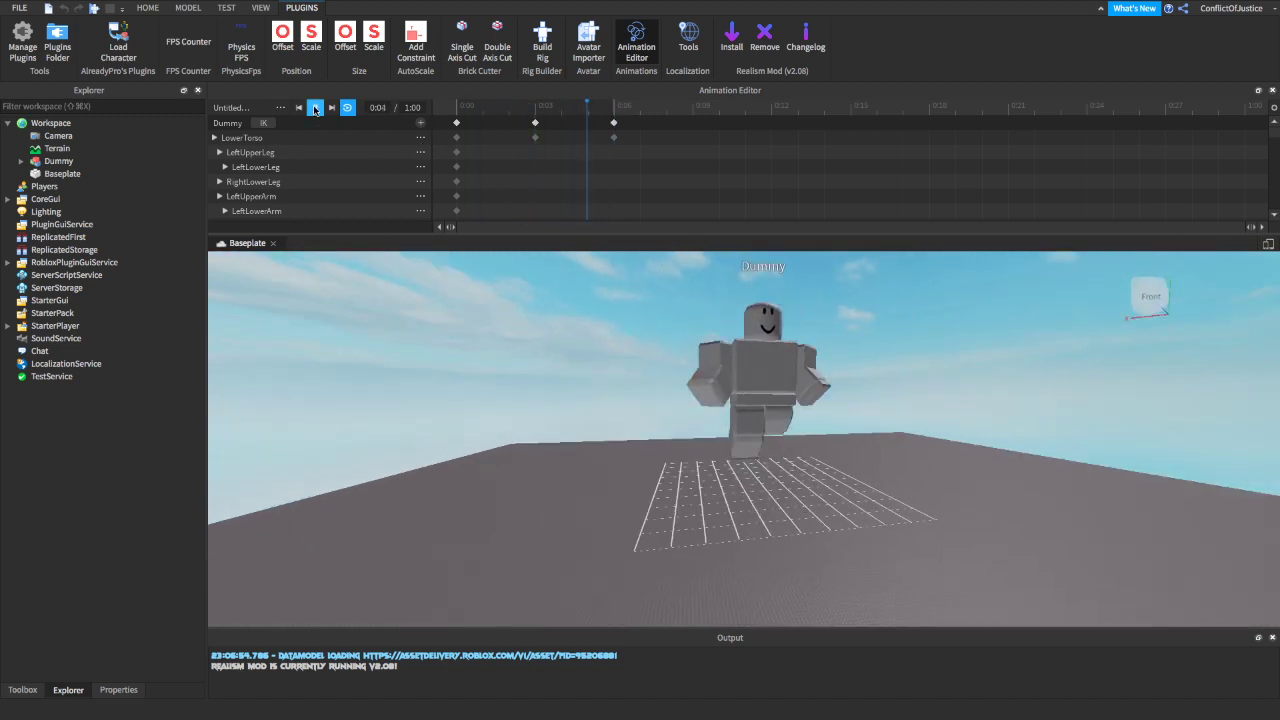
right_drag(433, 284, 455, 306)
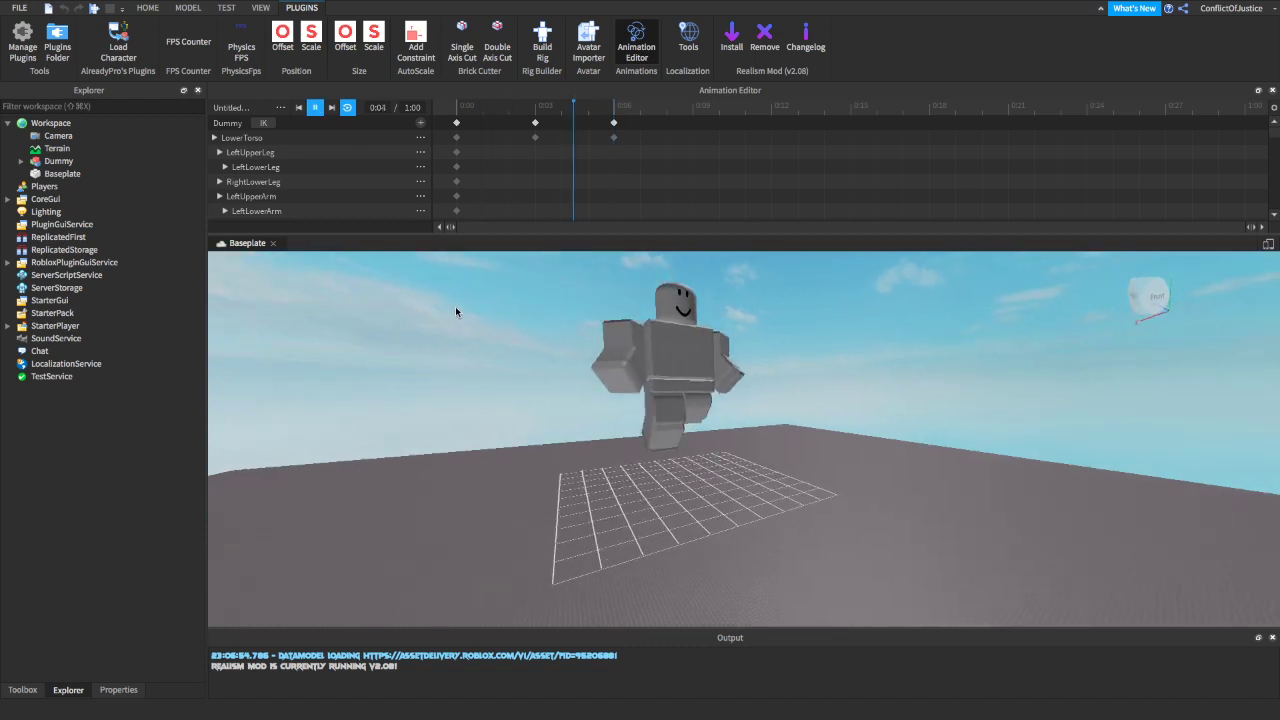
click(317, 113)
Step: Select the Dummy's LowerTorso at 0:06 and move it straight up so the body lifts off the ground
click(616, 108)
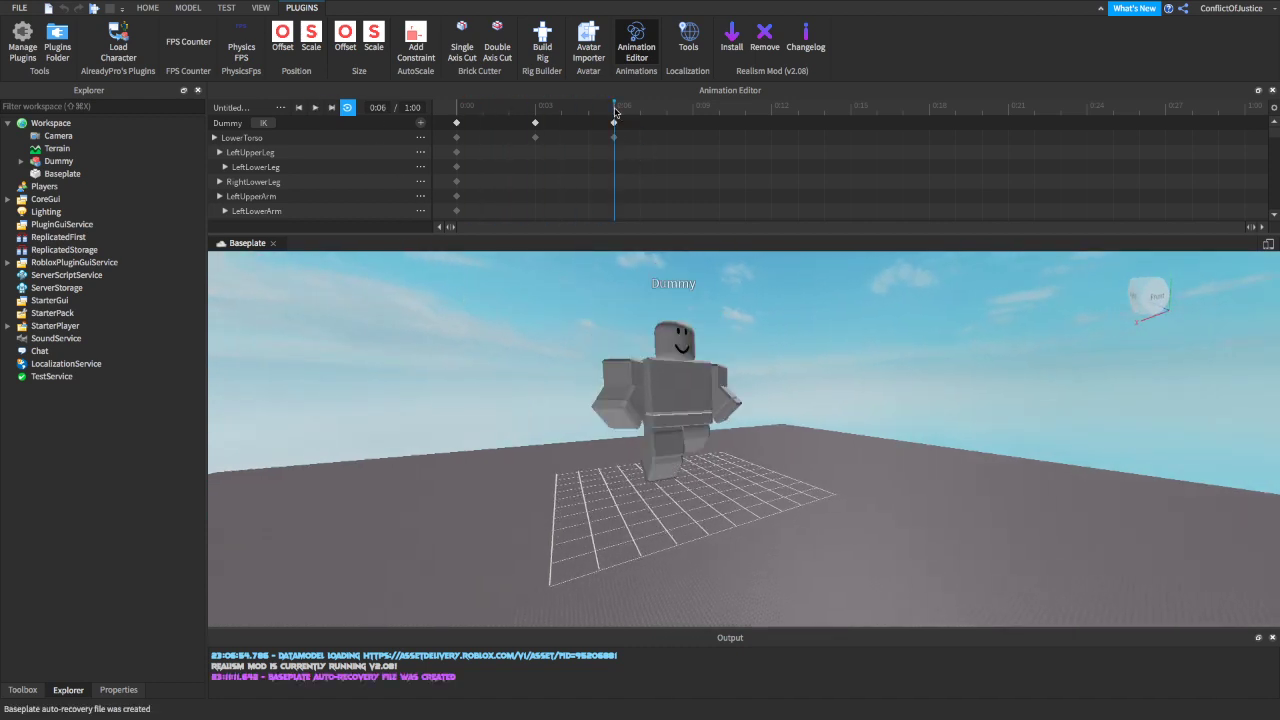
click(684, 419)
right_drag(684, 419, 708, 405)
scroll(790, 366, down, 3)
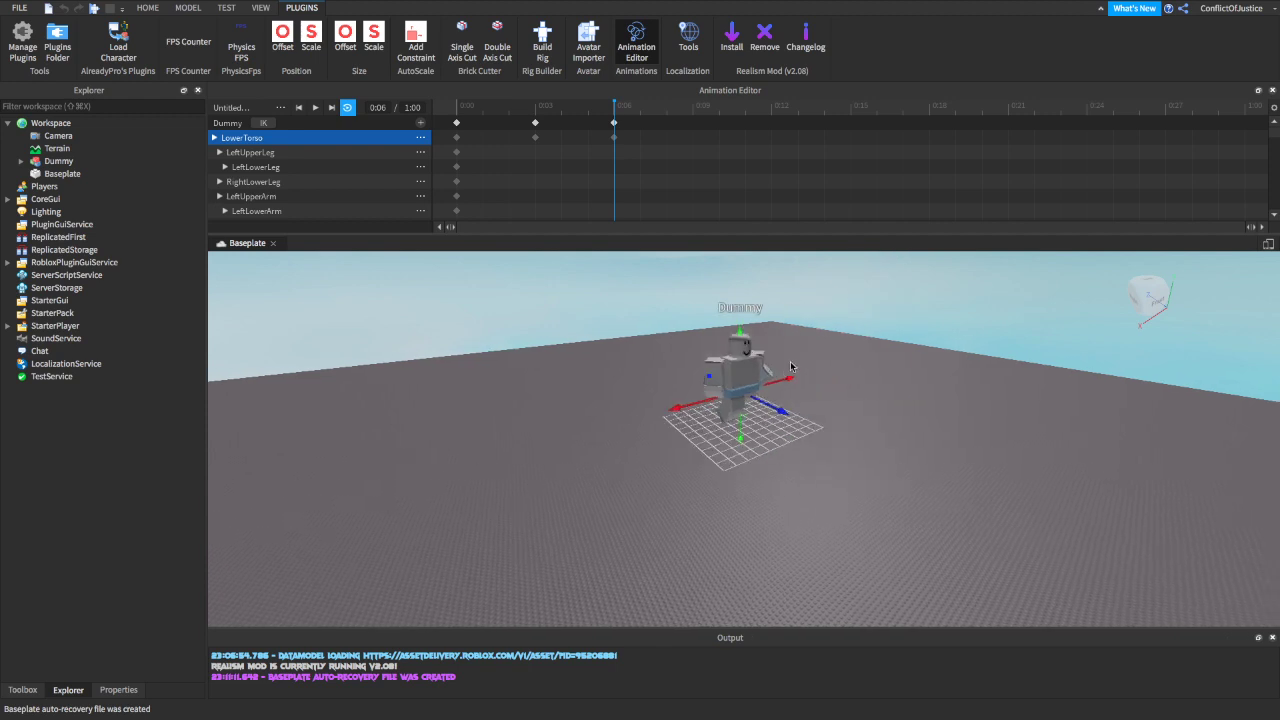
drag(744, 333, 741, 290)
Step: Move the LowerTorso back down to the ground at 0:09 and briefly preview the animation
click(694, 107)
drag(745, 393, 707, 401)
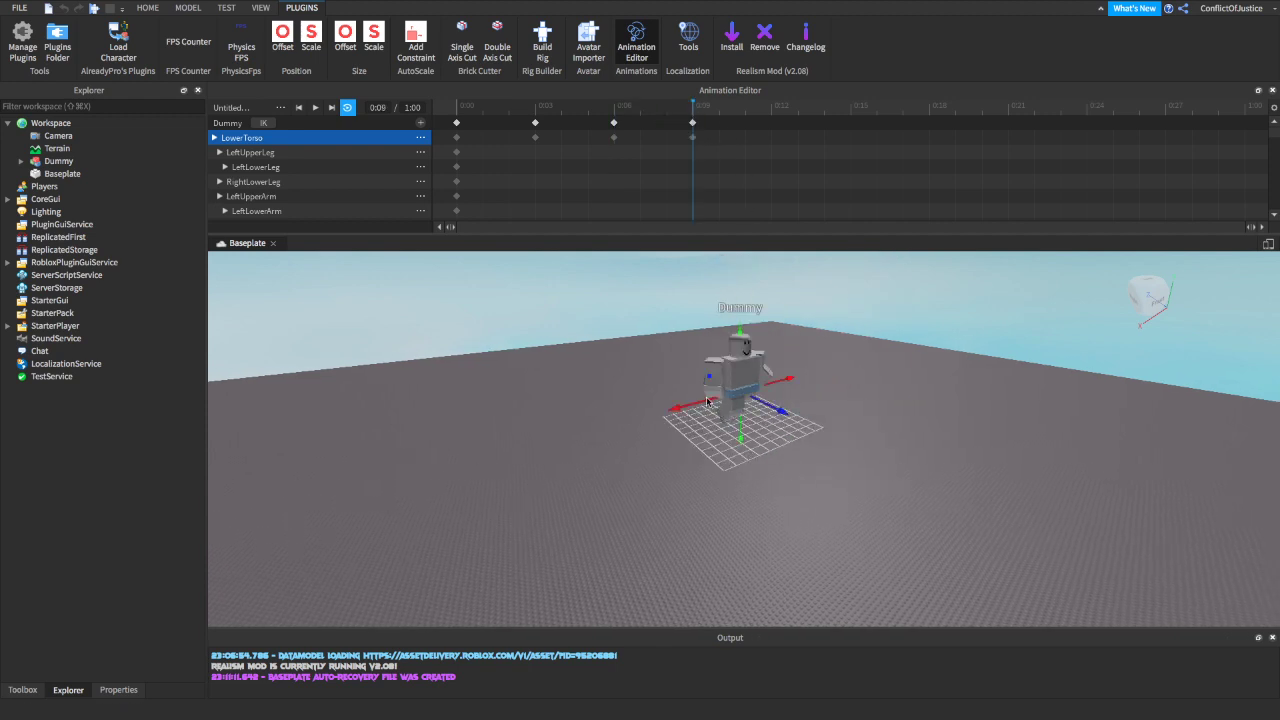
click(314, 108)
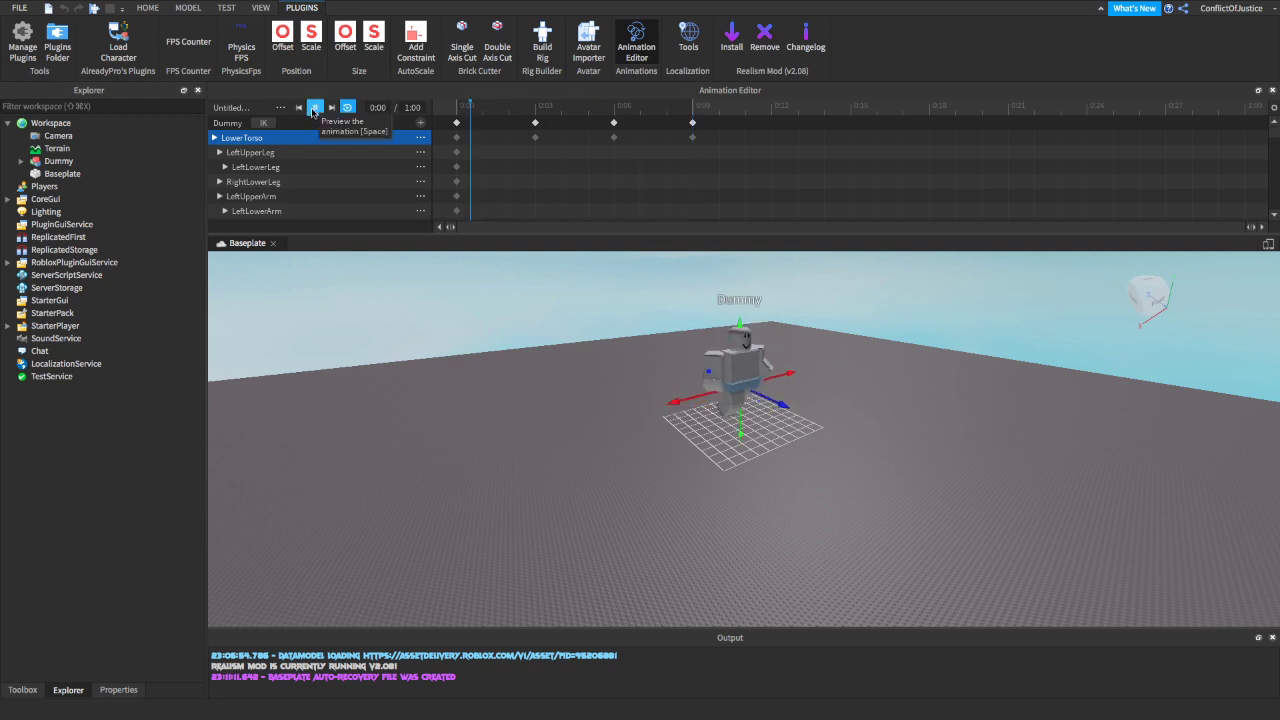
click(314, 108)
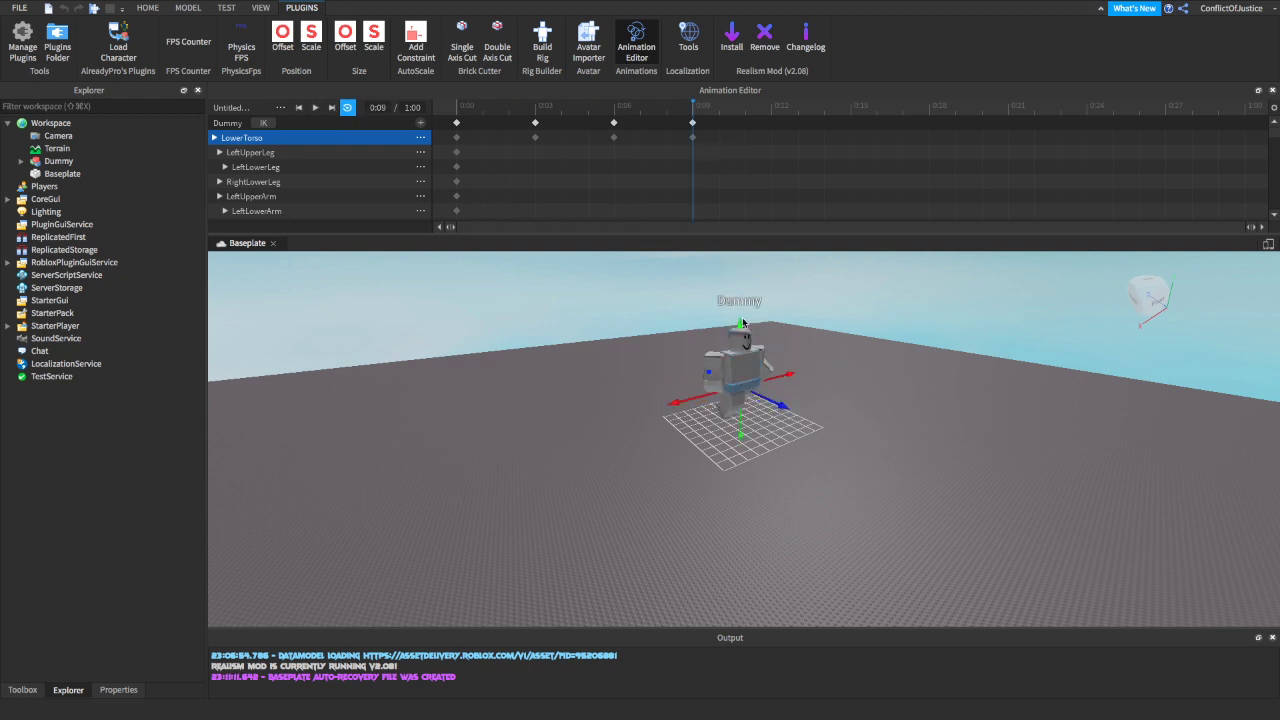
Step: Raise the LowerTorso off the ground at 0:09 and move it back down at 0:15
drag(743, 322, 743, 278)
click(776, 110)
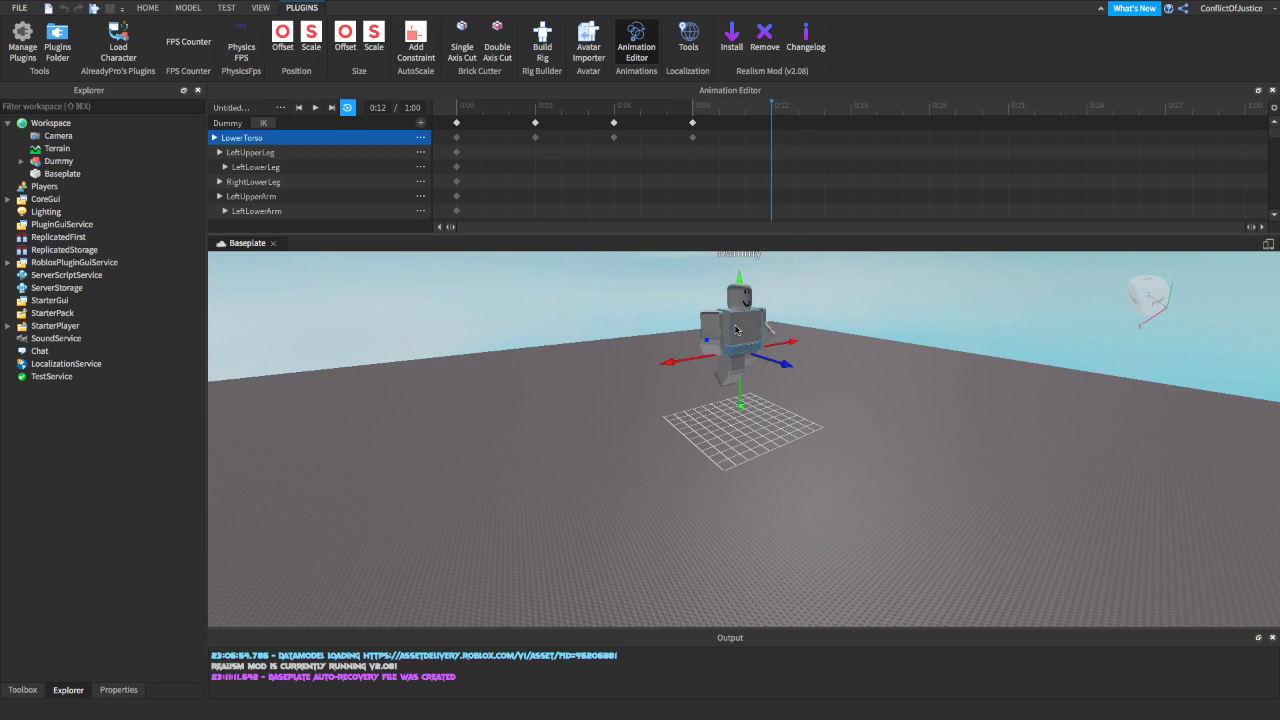
click(851, 108)
drag(738, 402, 738, 432)
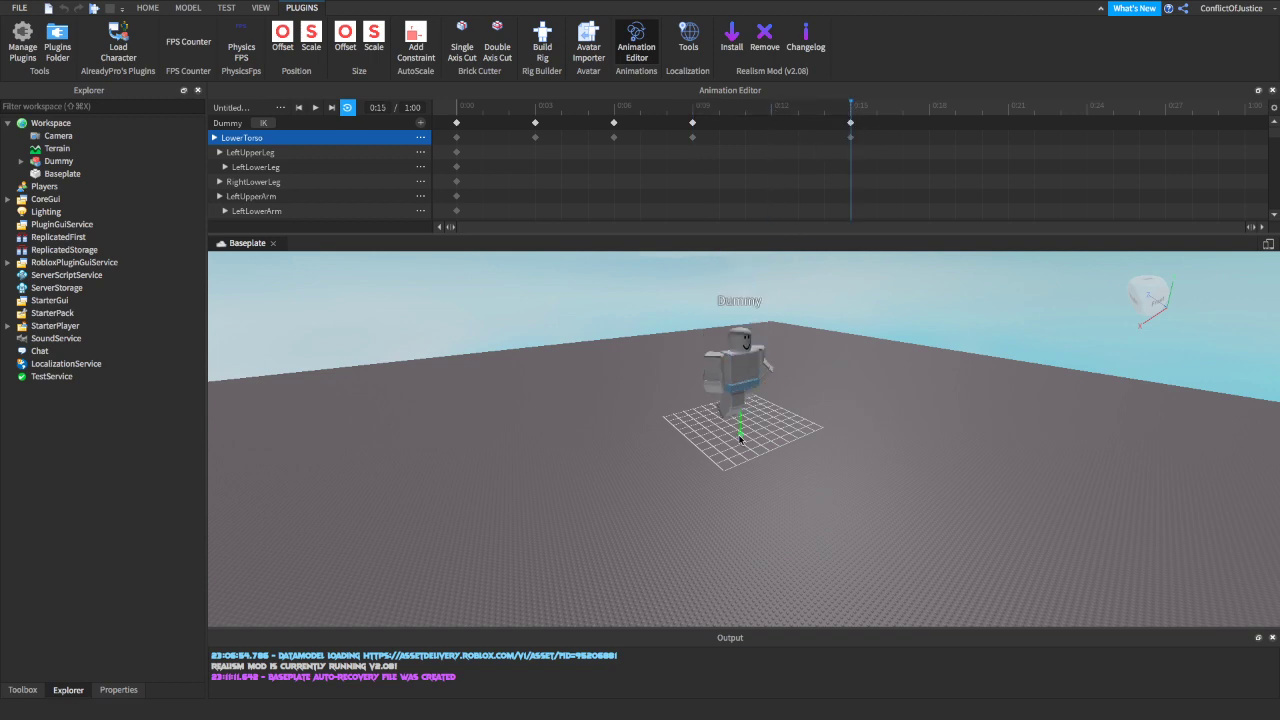
Step: Deselect the LowerTorso and briefly preview the extended animation
click(905, 418)
click(315, 108)
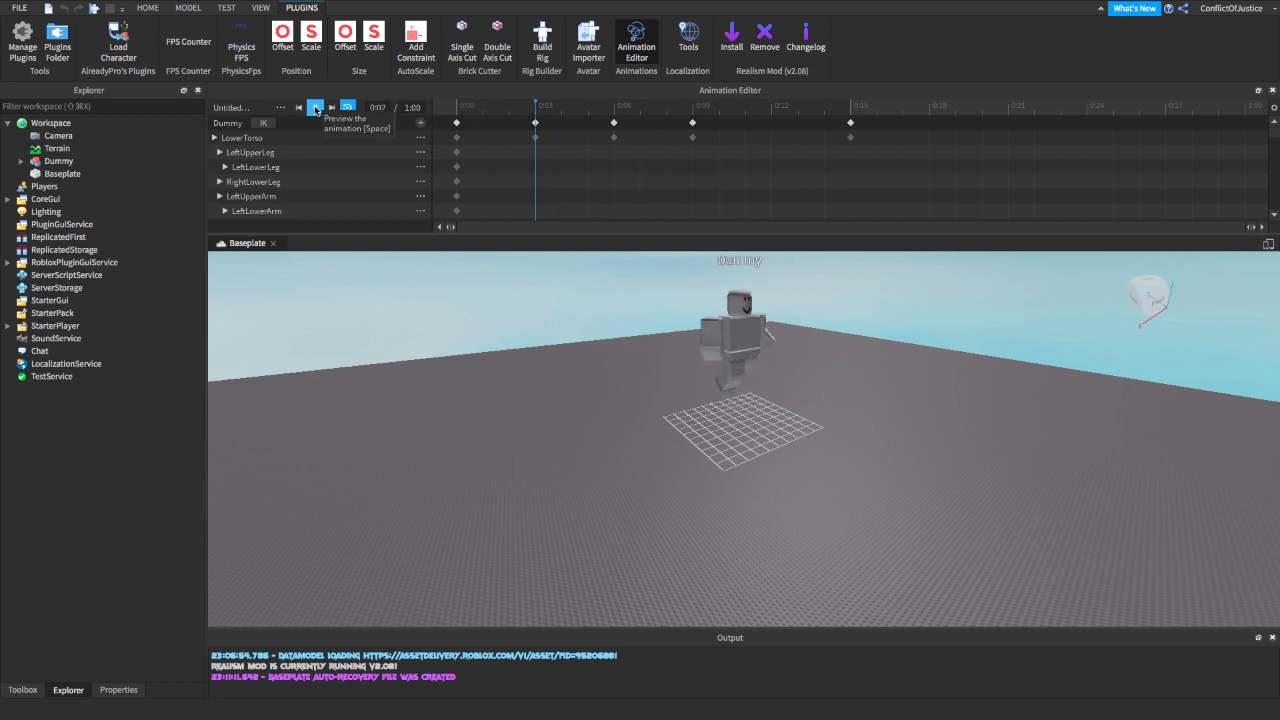
click(315, 108)
Step: Select the LowerTorso at 0:15 and move it straight up so the body is in the air
click(931, 105)
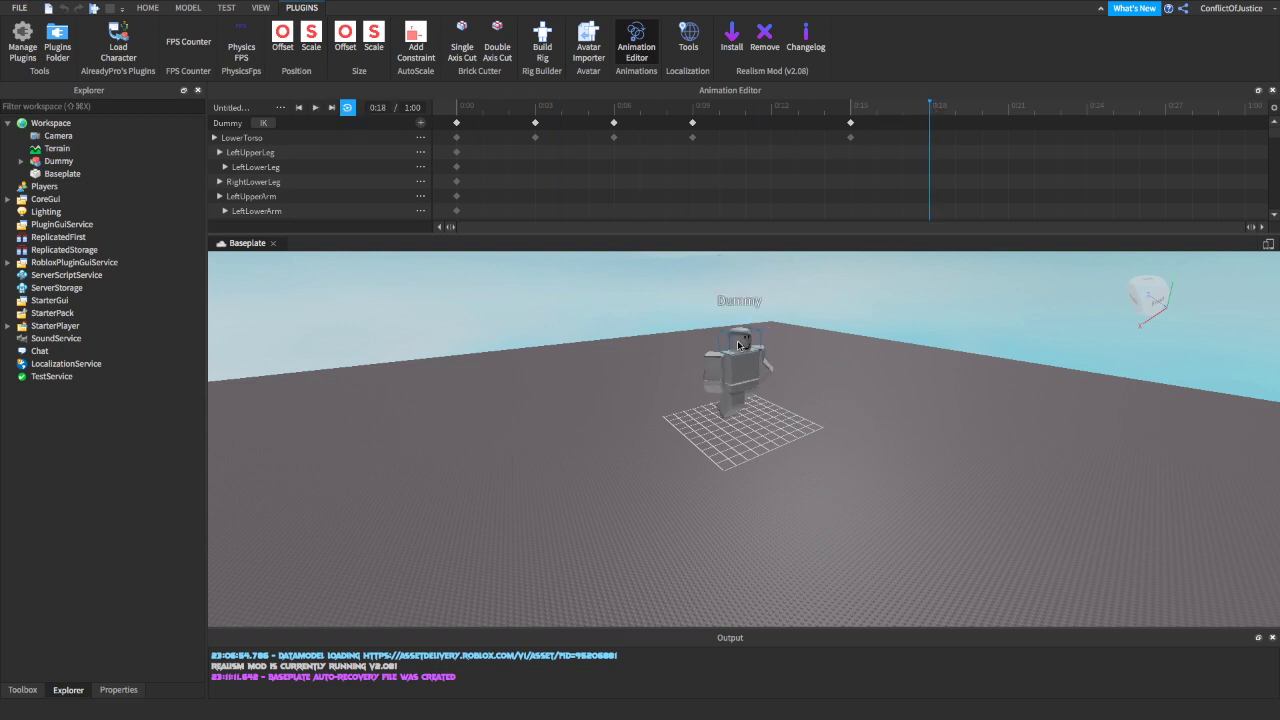
click(852, 104)
click(740, 386)
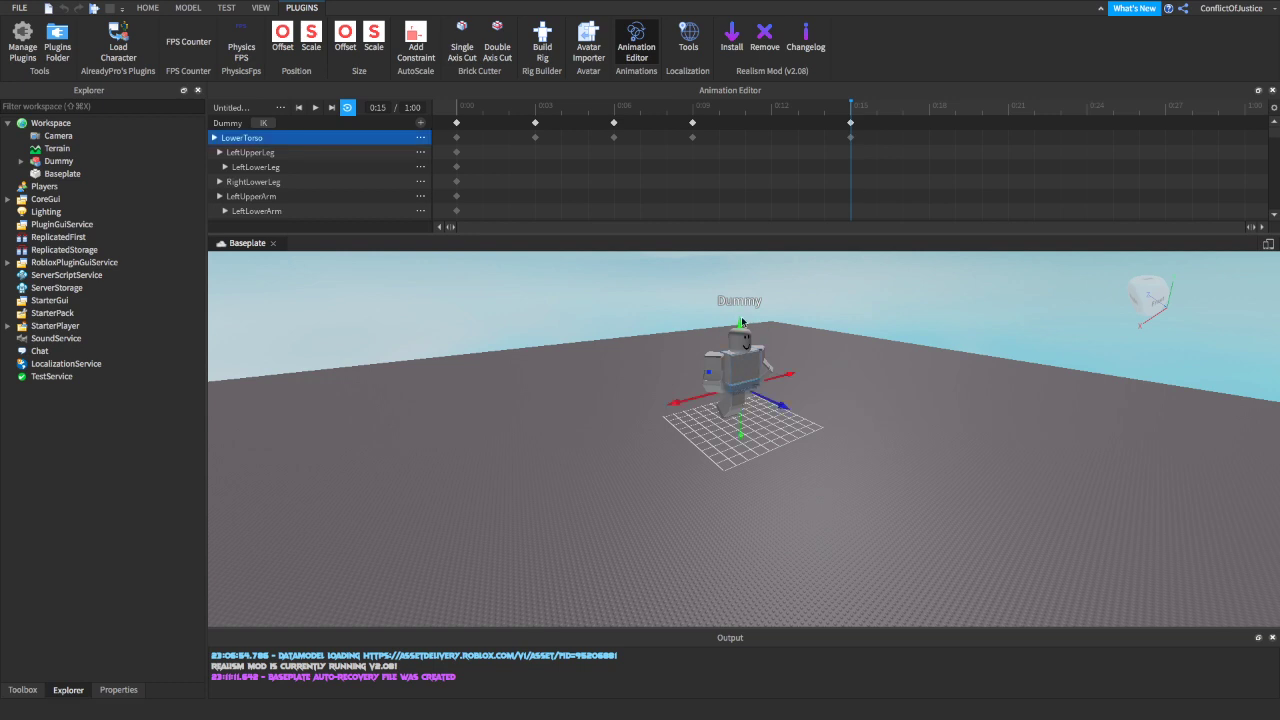
drag(740, 318, 736, 259)
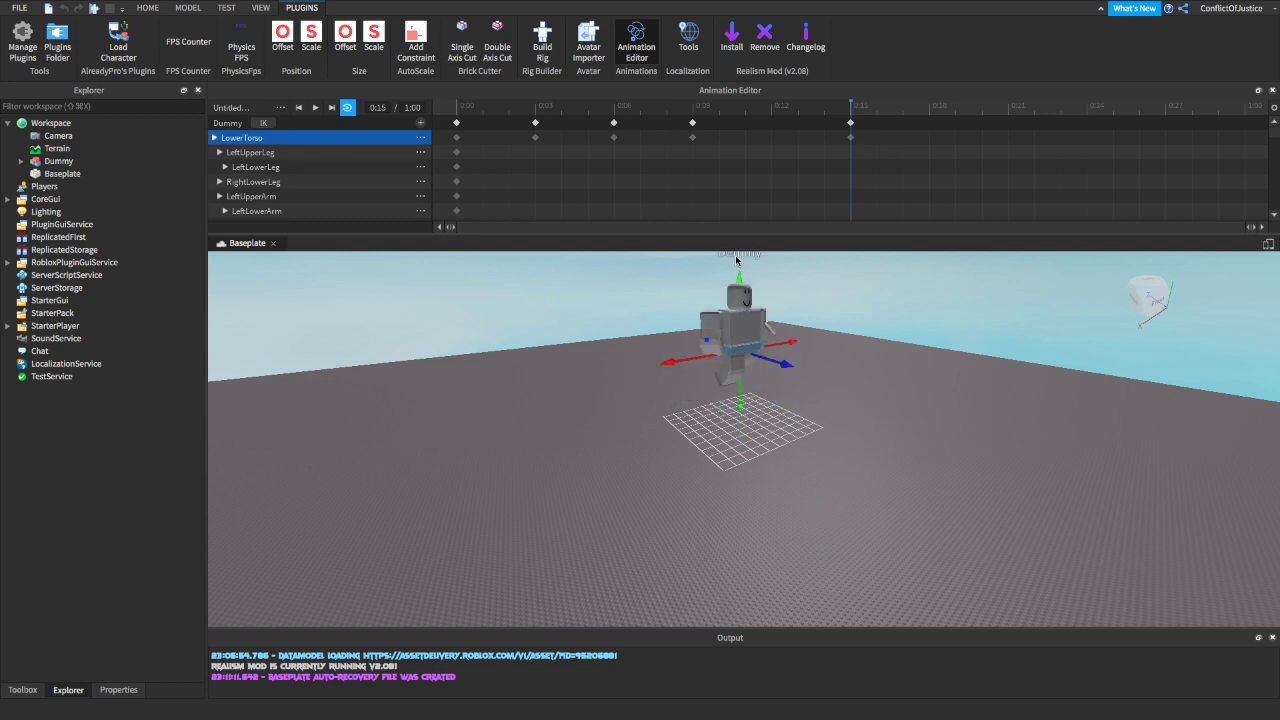
Step: Move the LowerTorso back down toward the ground at 0:24
click(931, 105)
click(1009, 106)
click(1090, 106)
drag(738, 401, 748, 447)
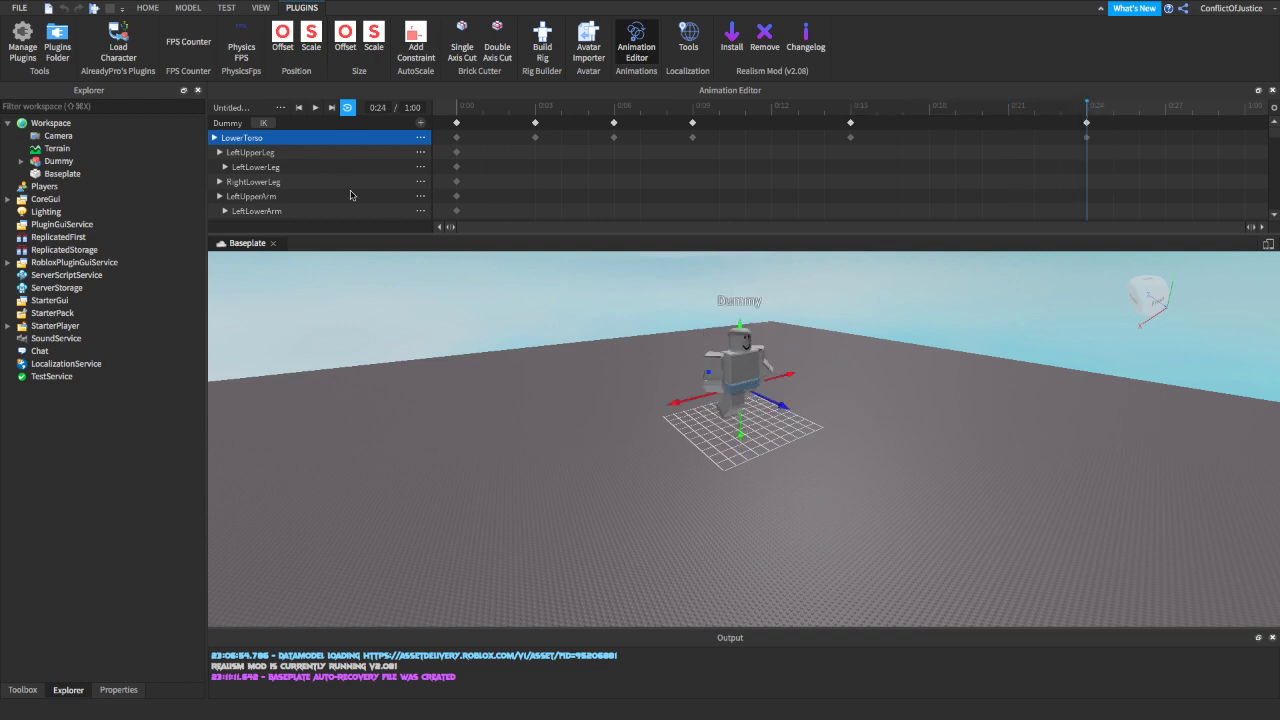
Step: Play the animation through 0:24 and examine the Dummy's motion from the front and sides
click(315, 107)
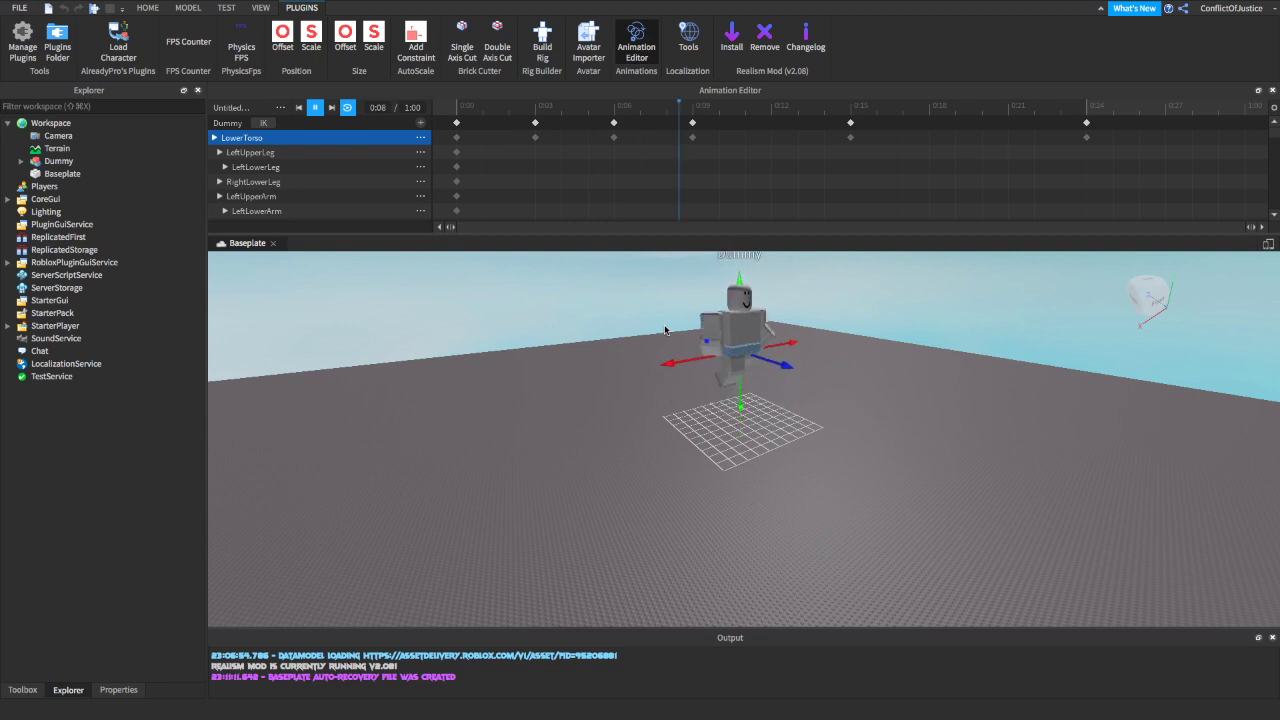
right_drag(1035, 422, 1035, 427)
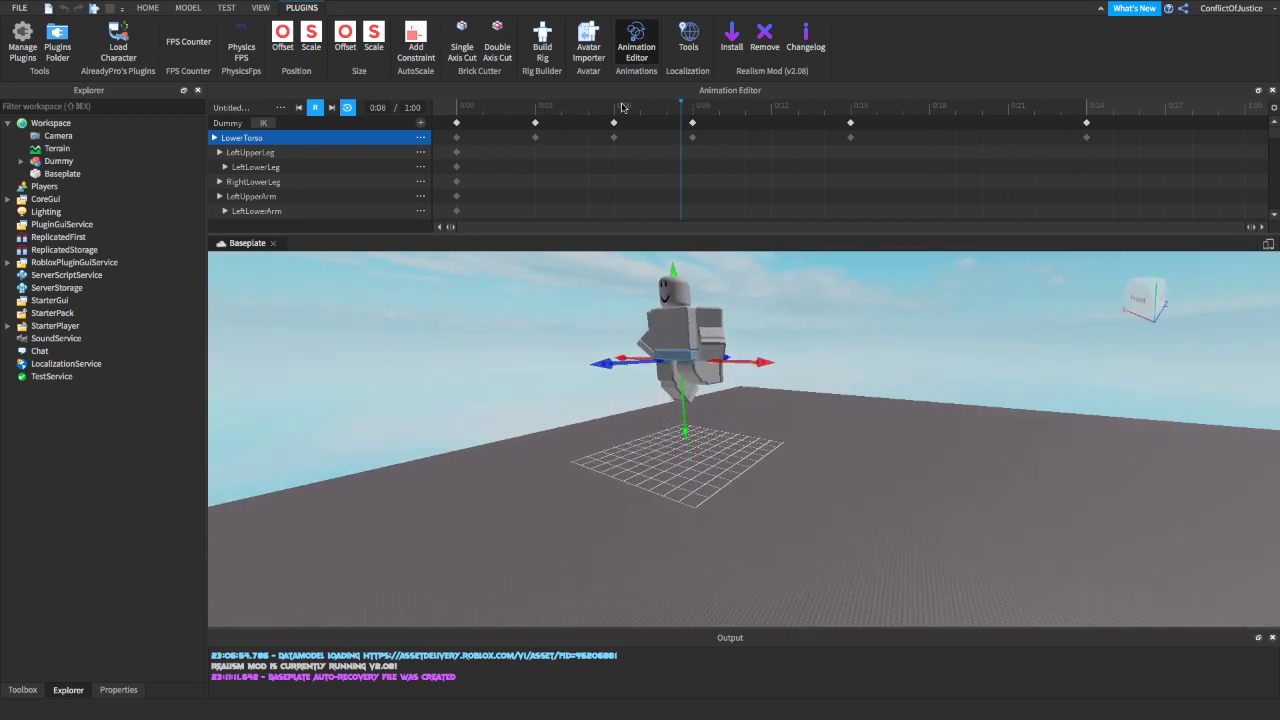
right_drag(977, 400, 976, 399)
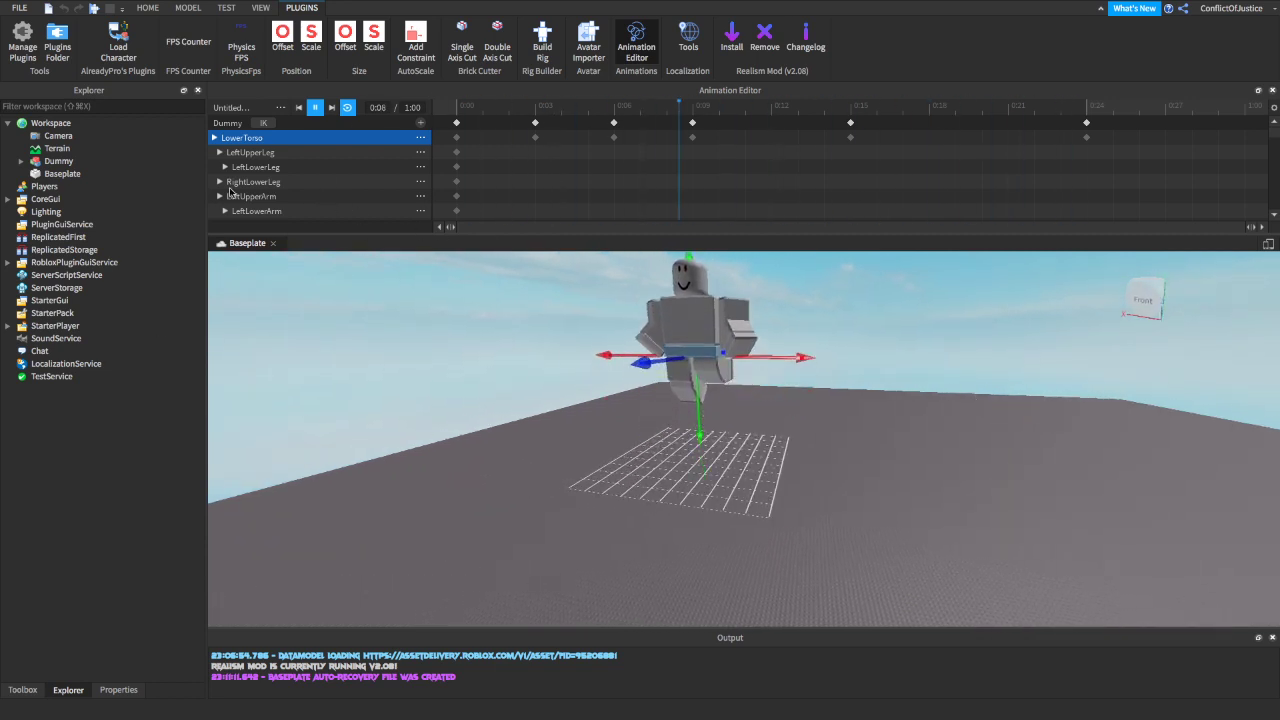
right_drag(448, 466, 453, 467)
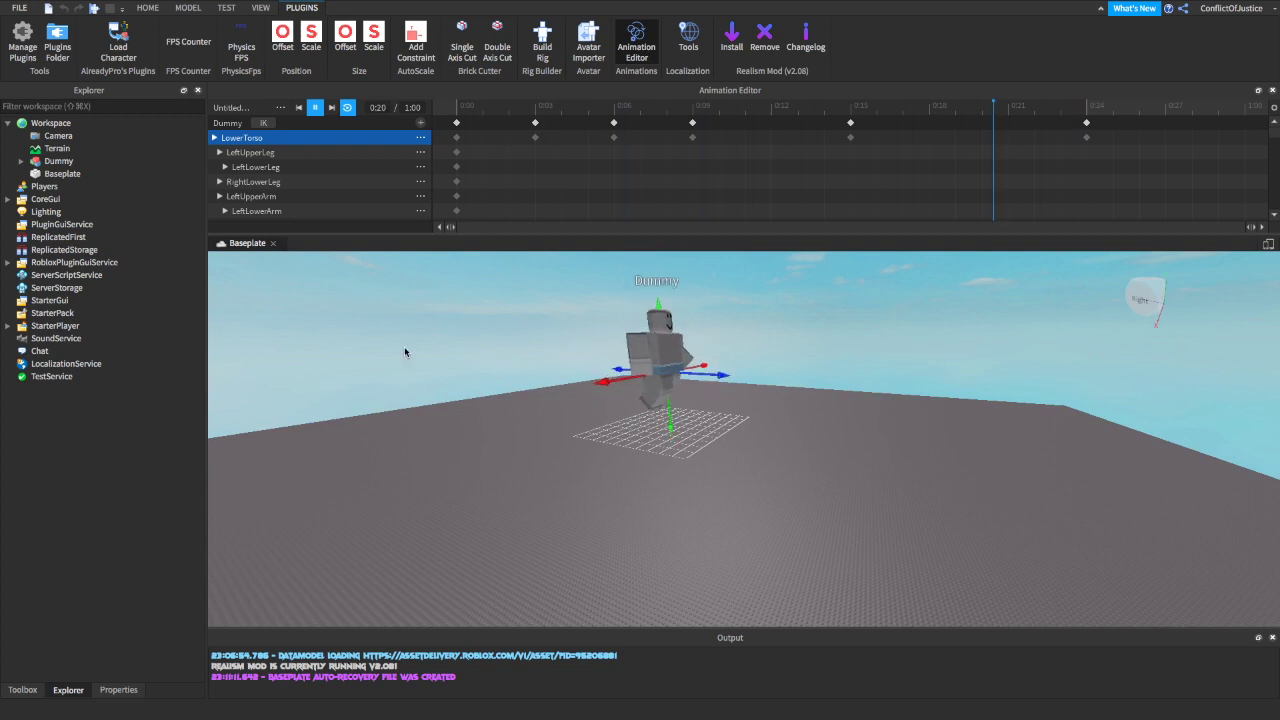
Step: Set the animation priority to Idle
click(281, 108)
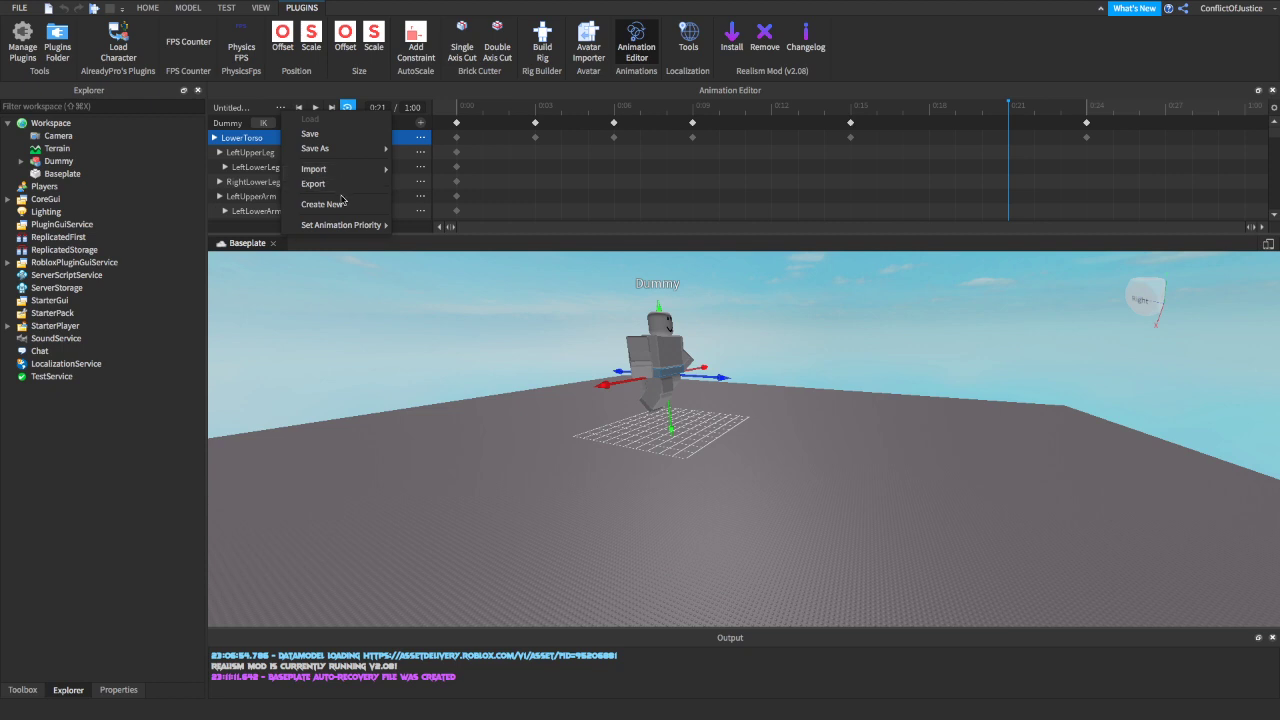
mouse_move(340, 226)
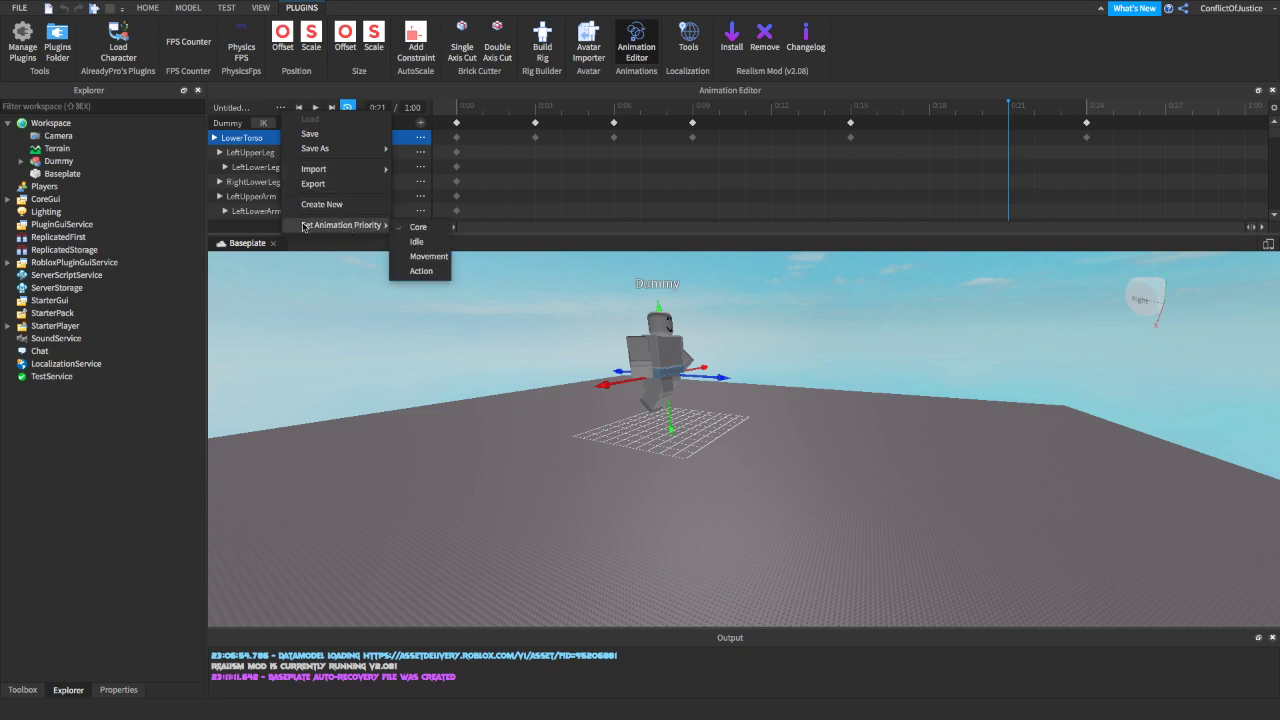
click(418, 242)
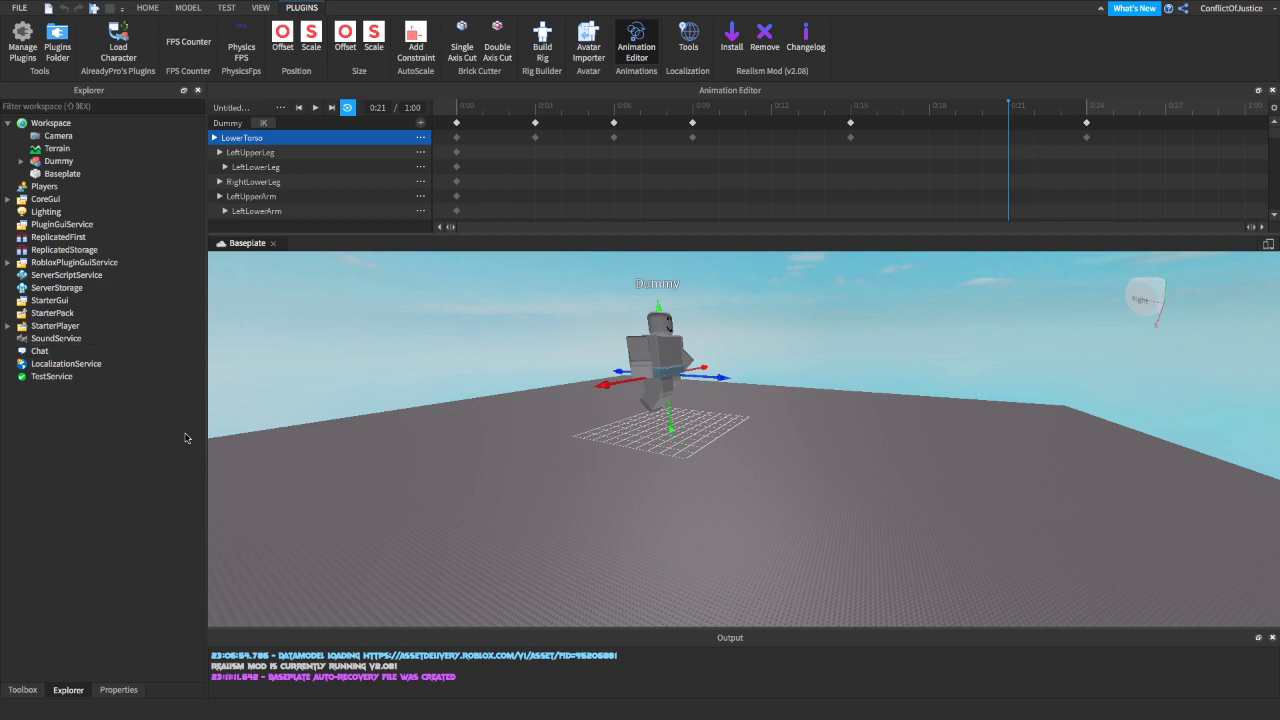
Step: Open the Toolbox, check its marketplace asset categories and switch to the personal inventory of models
click(22, 690)
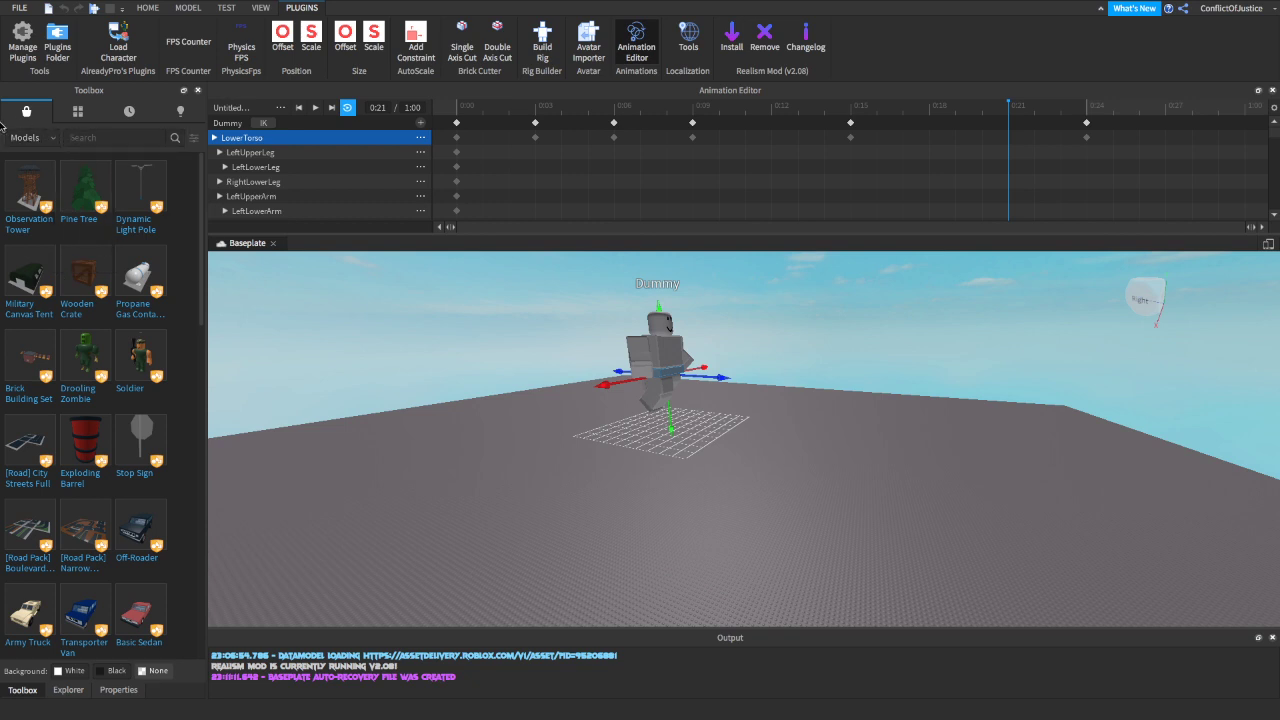
click(54, 143)
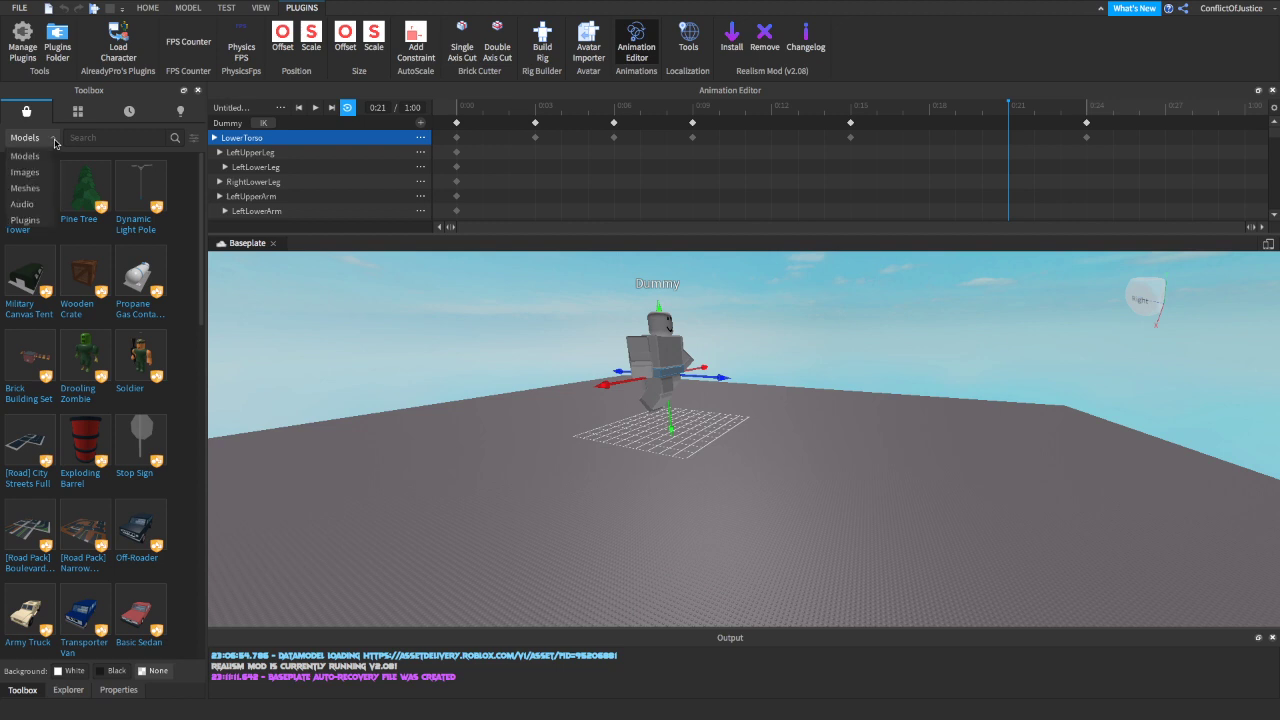
click(53, 143)
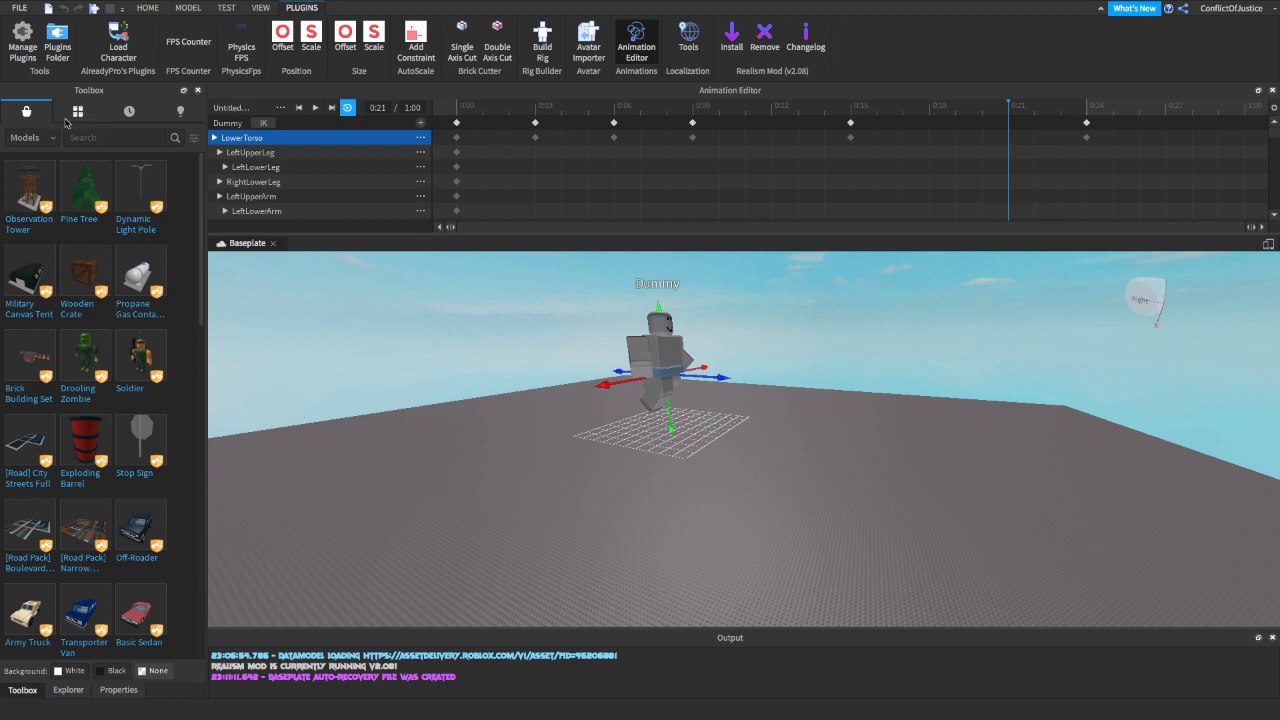
click(80, 113)
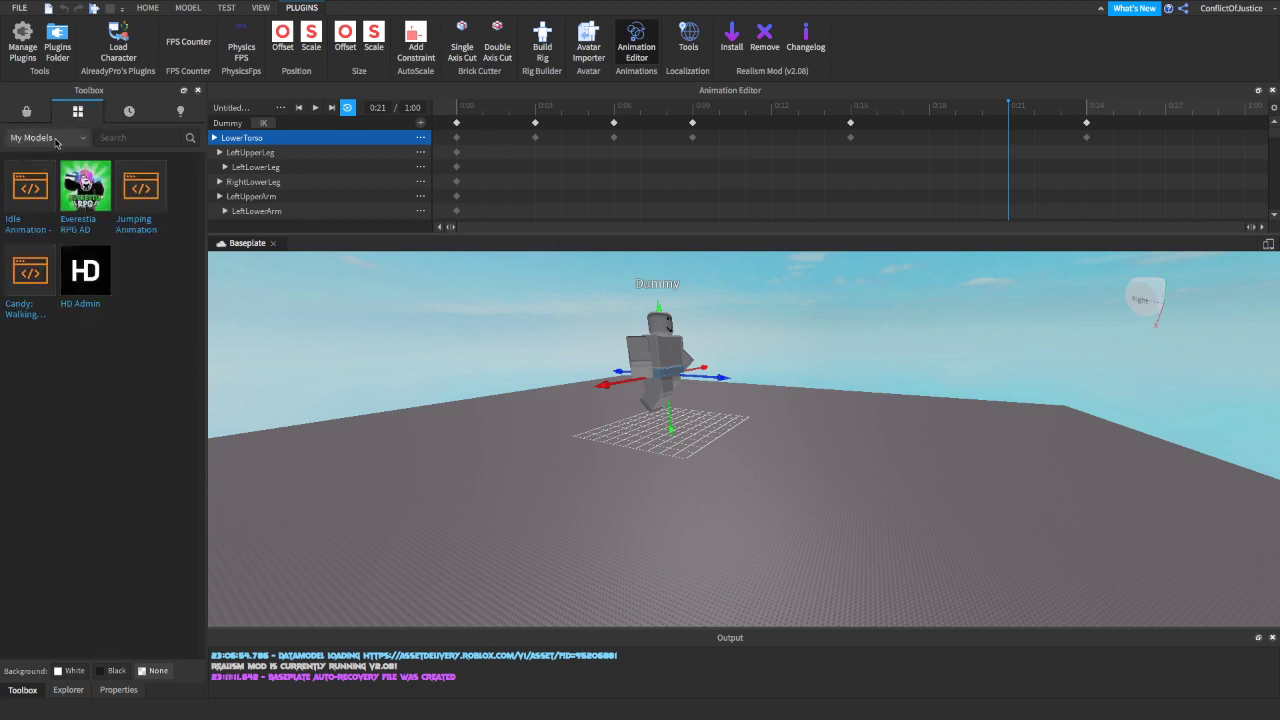
Step: Insert the Idle Animation script model from My Models into the workspace and resume the Animation Editor
mouse_move(41, 232)
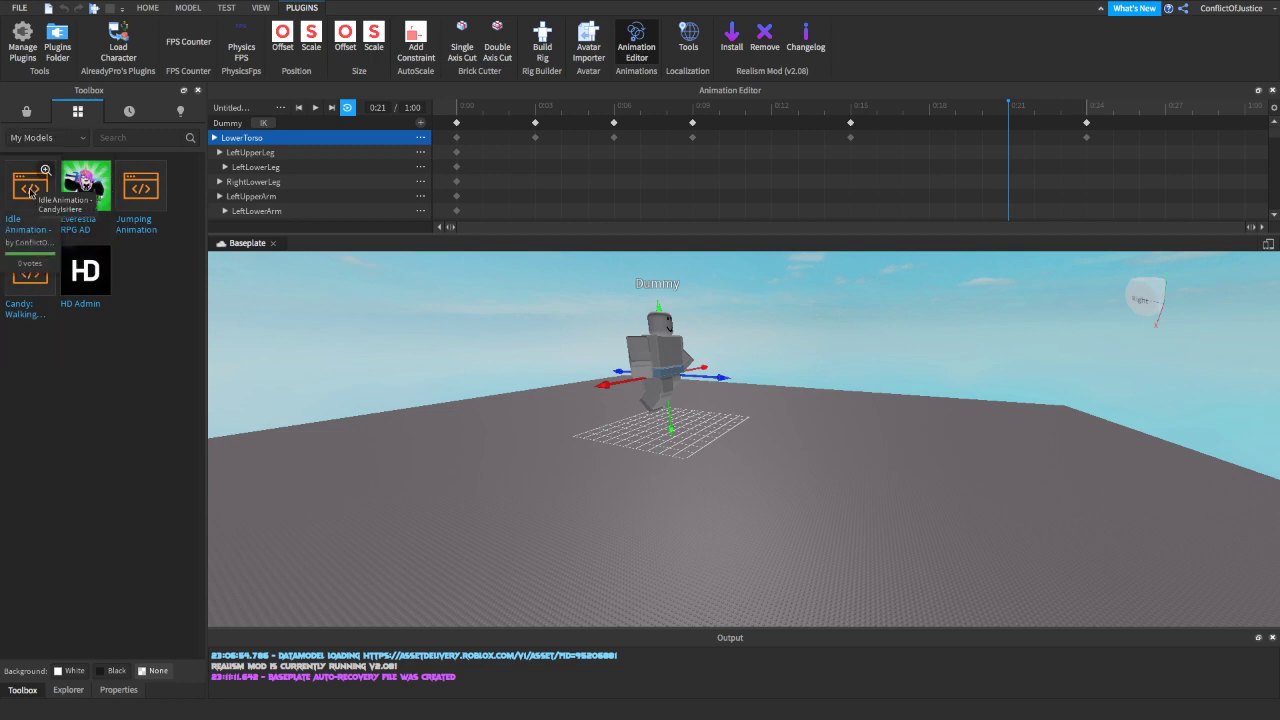
click(27, 190)
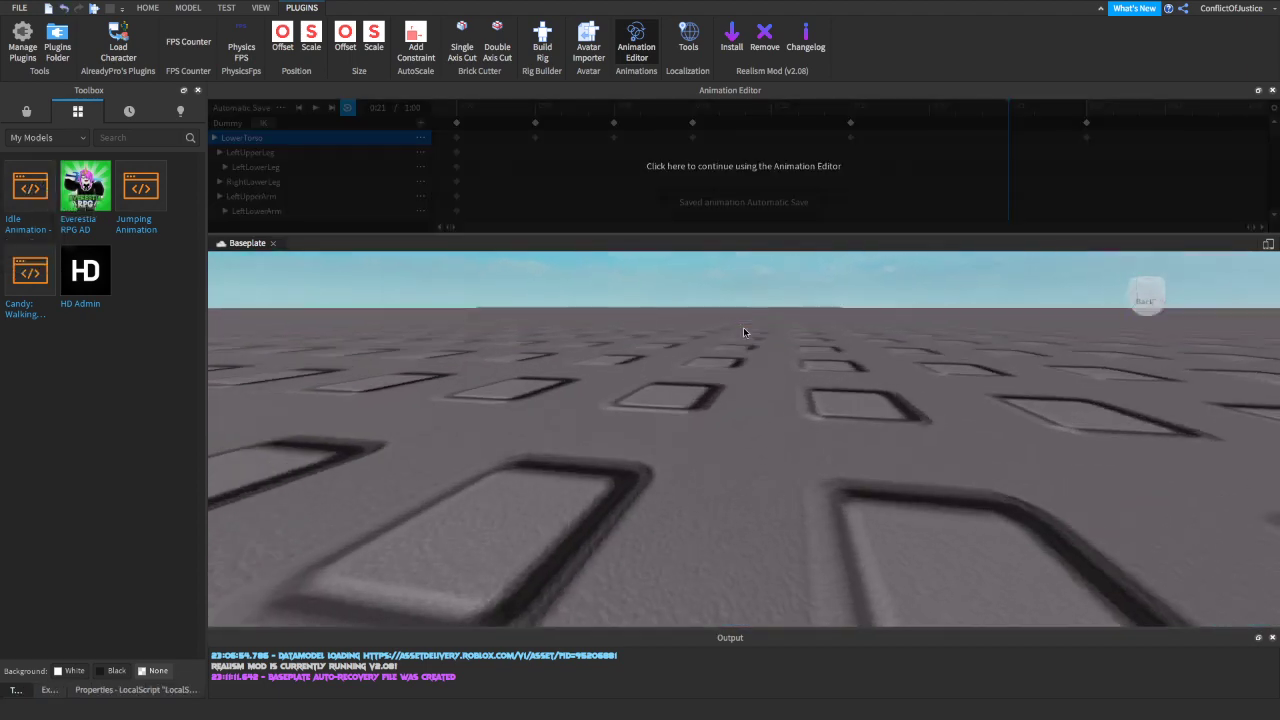
right_drag(743, 328, 743, 327)
key(d)
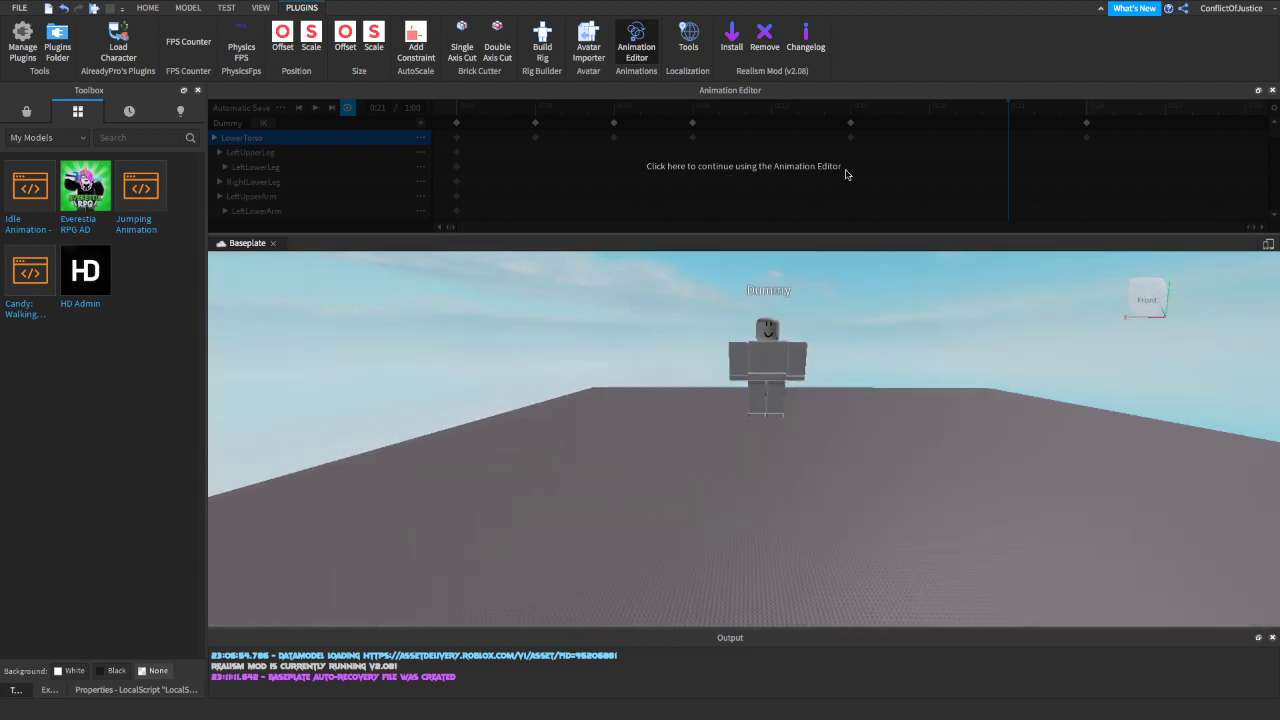
click(848, 175)
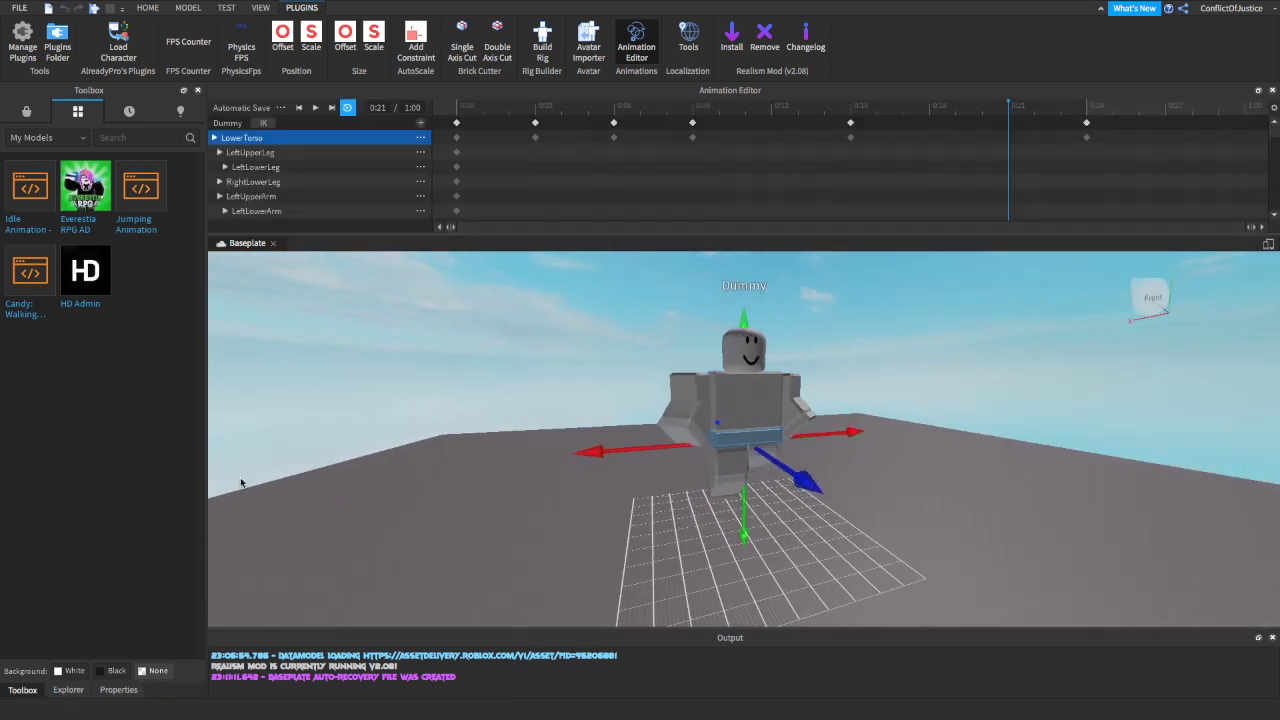
Step: Move the LocalScript from Workspace into StarterCharacterScripts under StarterPlayer
click(68, 690)
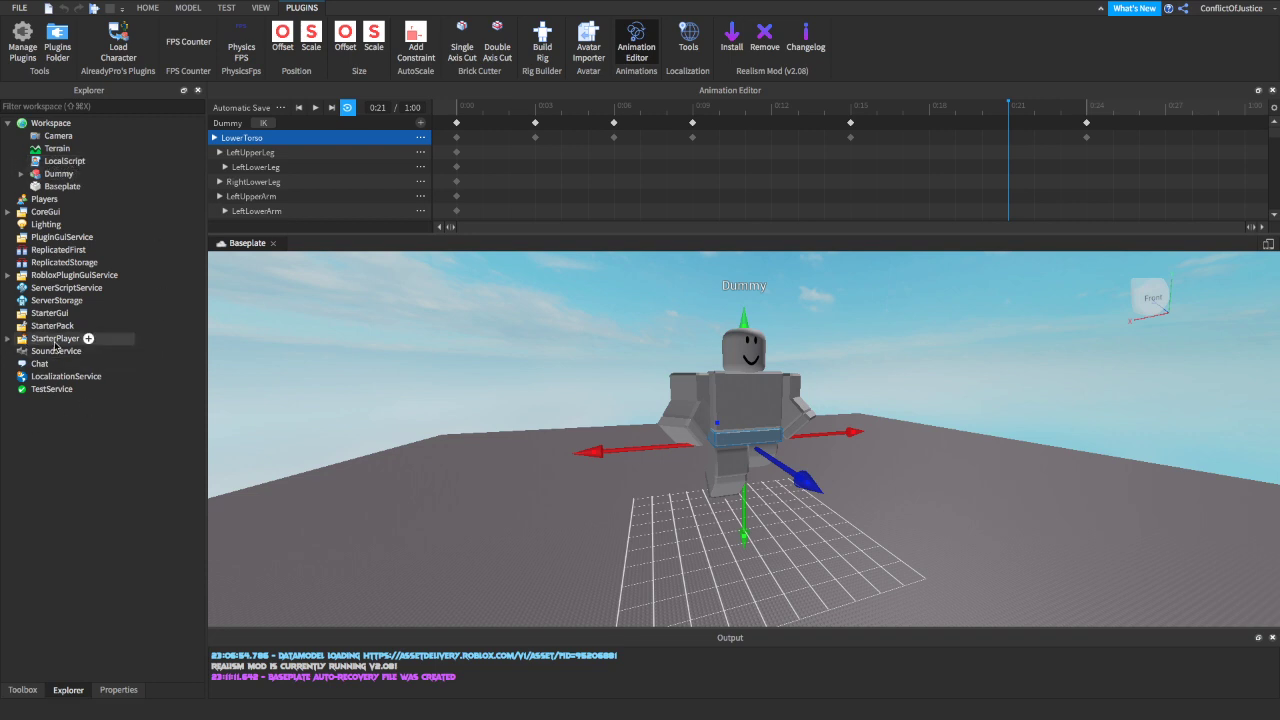
click(8, 340)
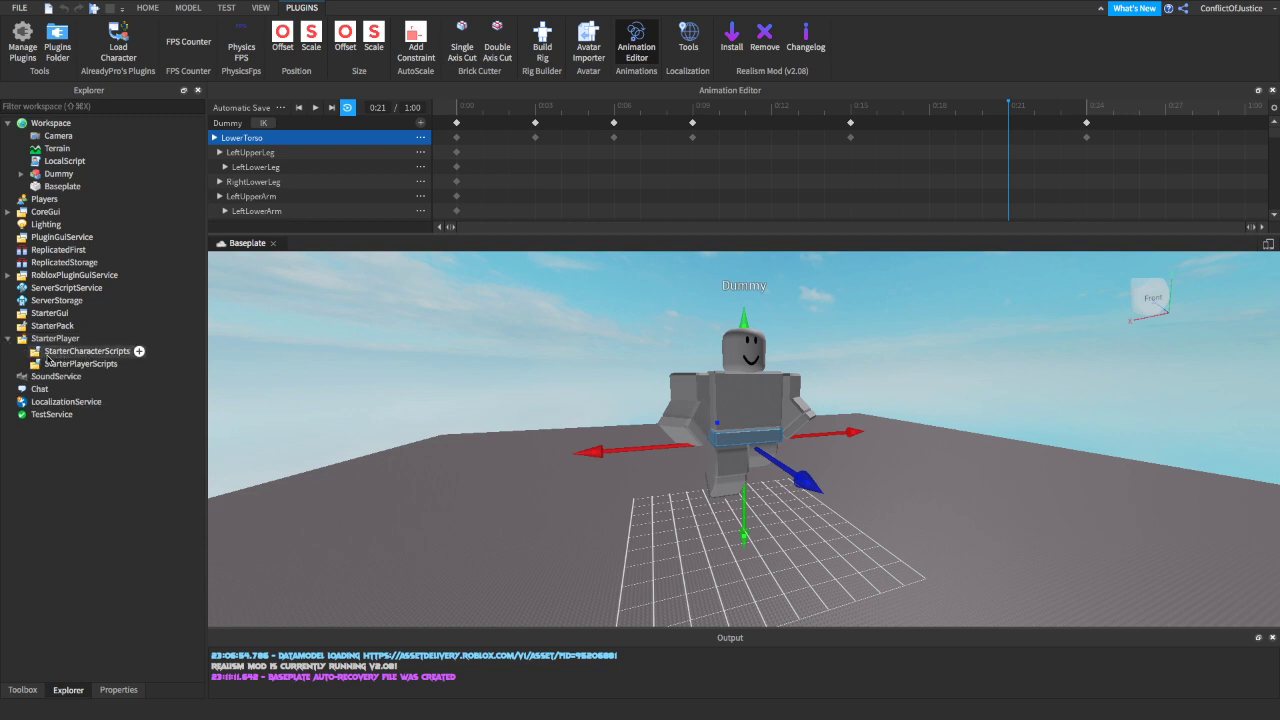
drag(55, 166, 49, 354)
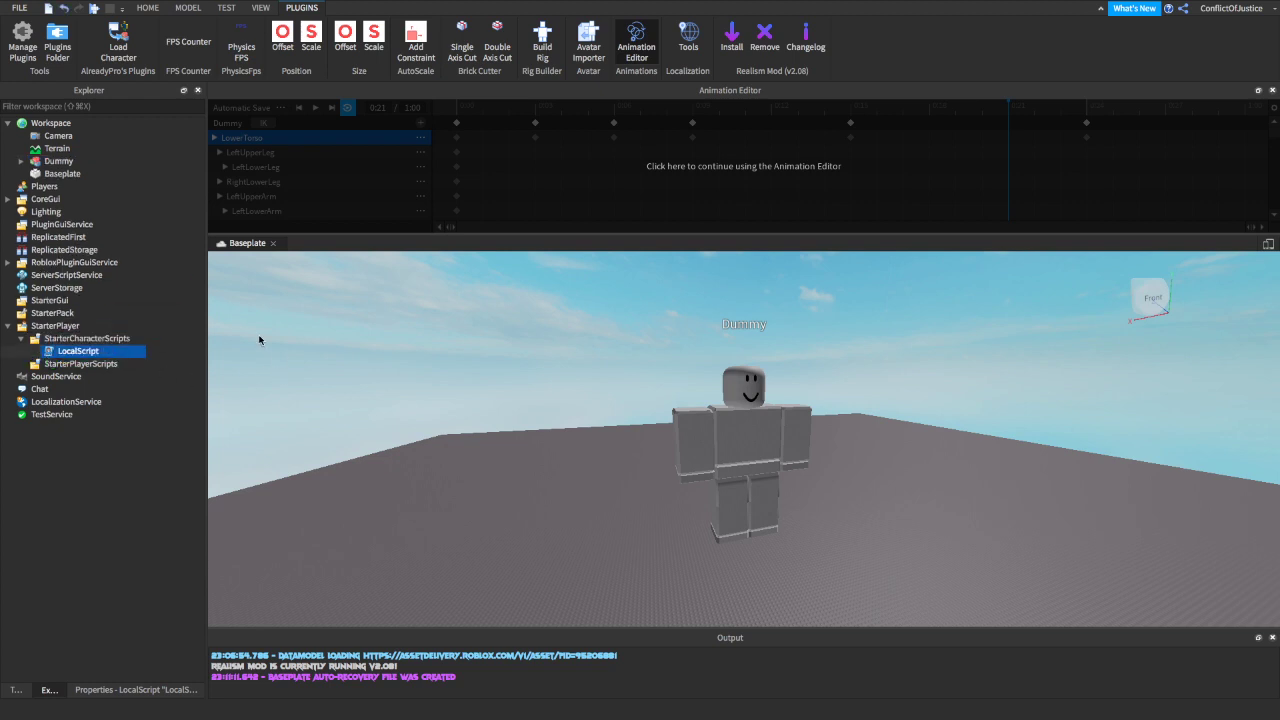
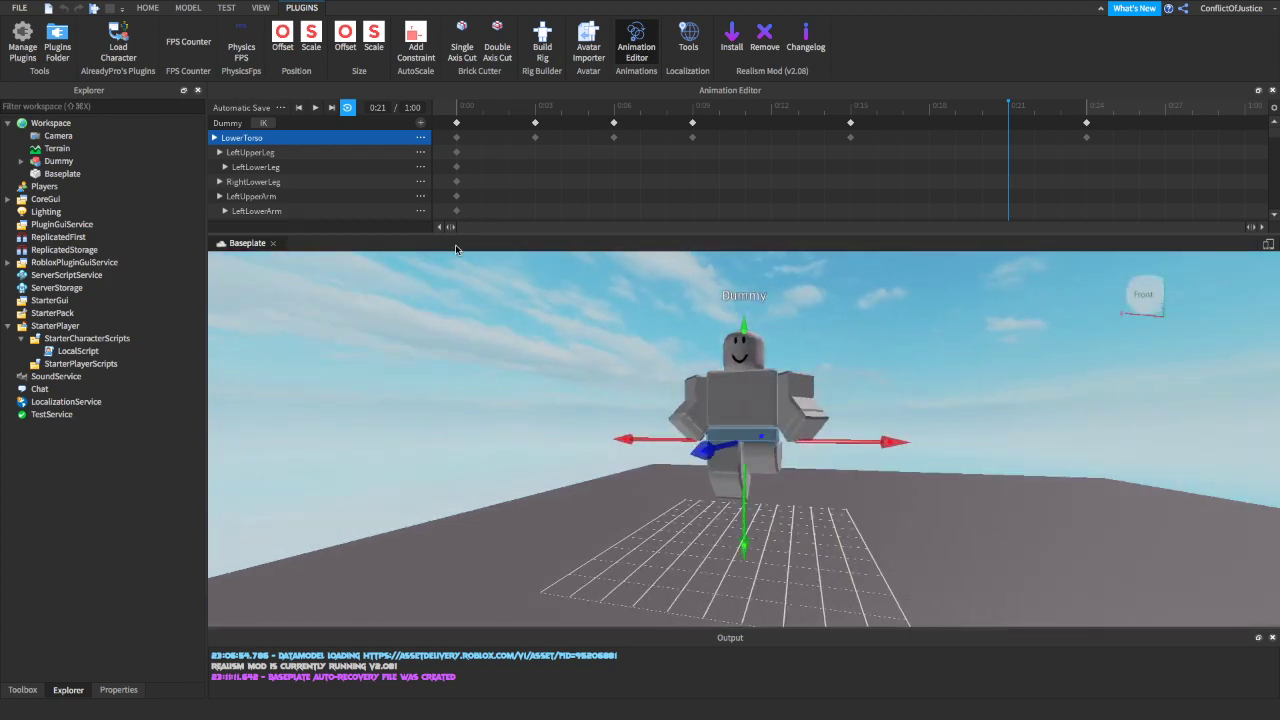
Step: Export the Dummy's animation as a new Roblox animation named "Idle Animation"
click(281, 108)
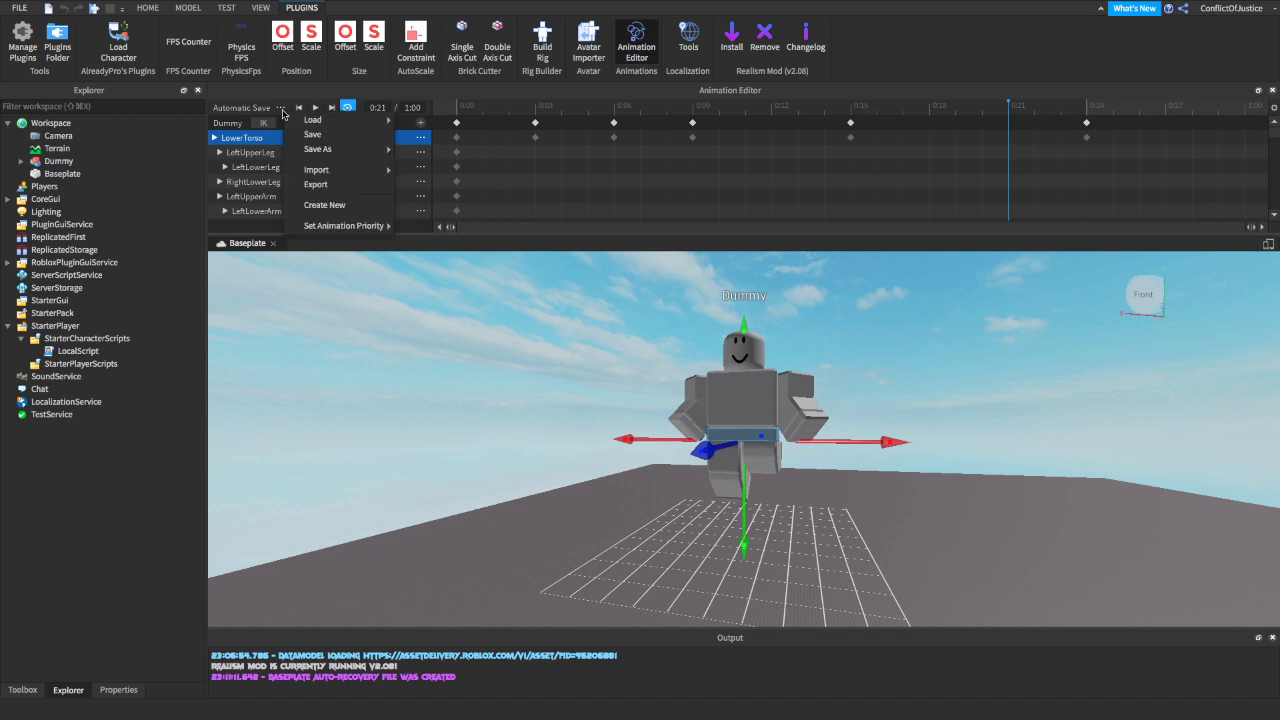
click(325, 186)
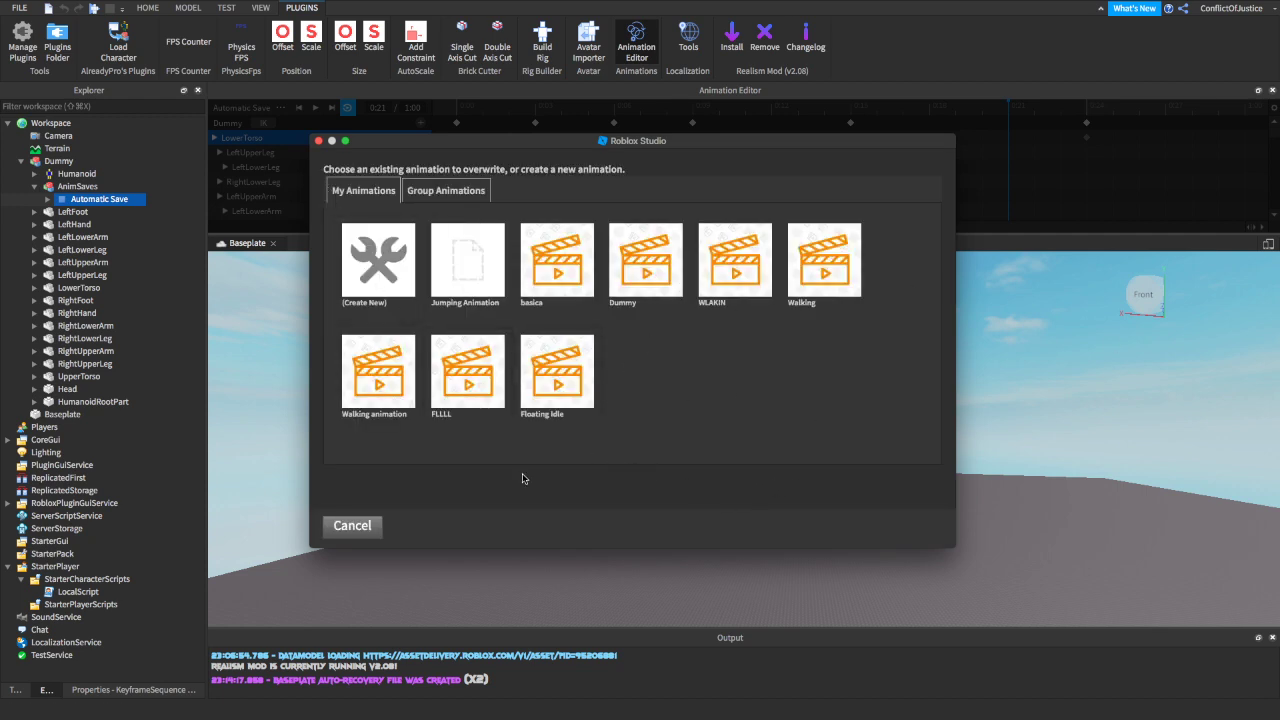
click(380, 262)
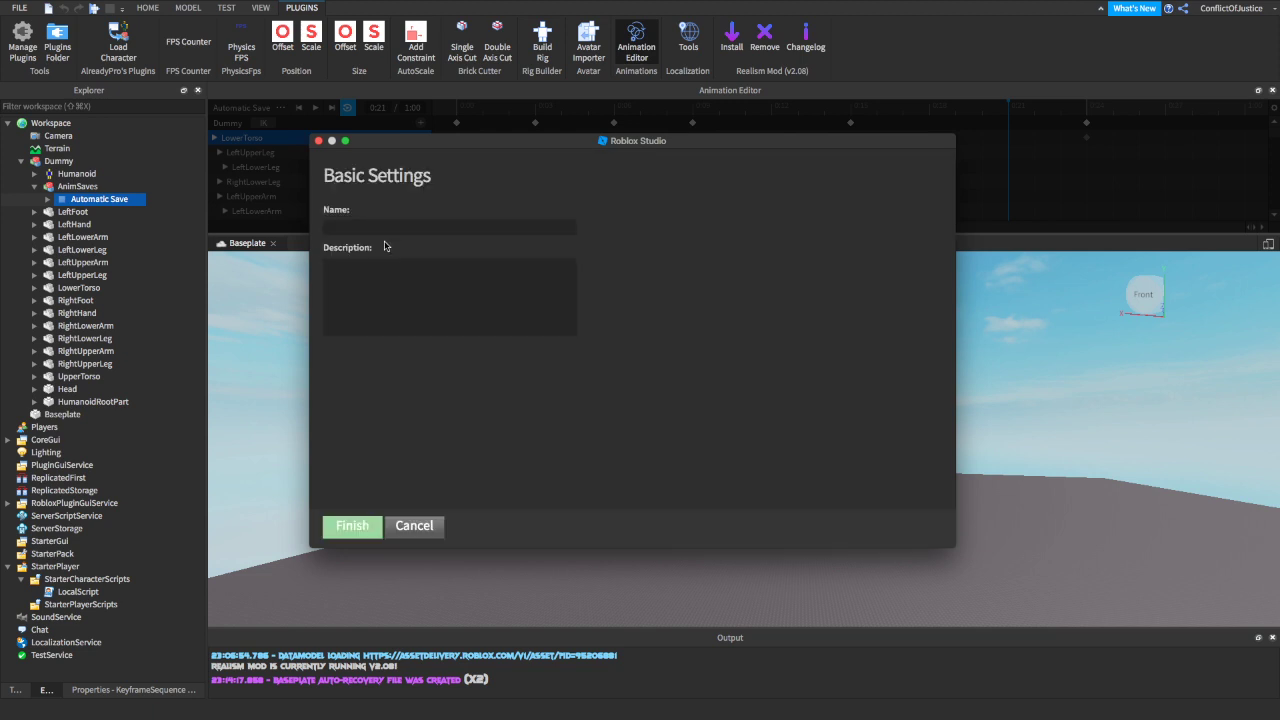
click(379, 224)
text(I)
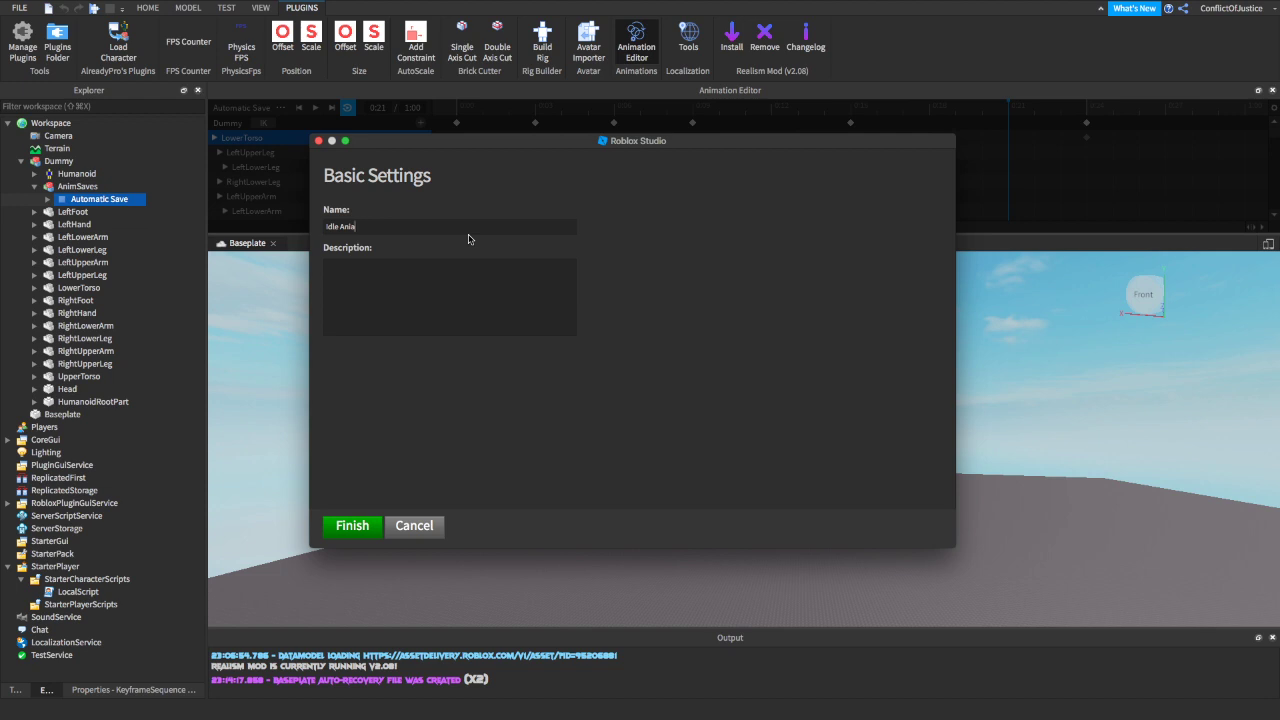
text(dle Animation)
click(374, 520)
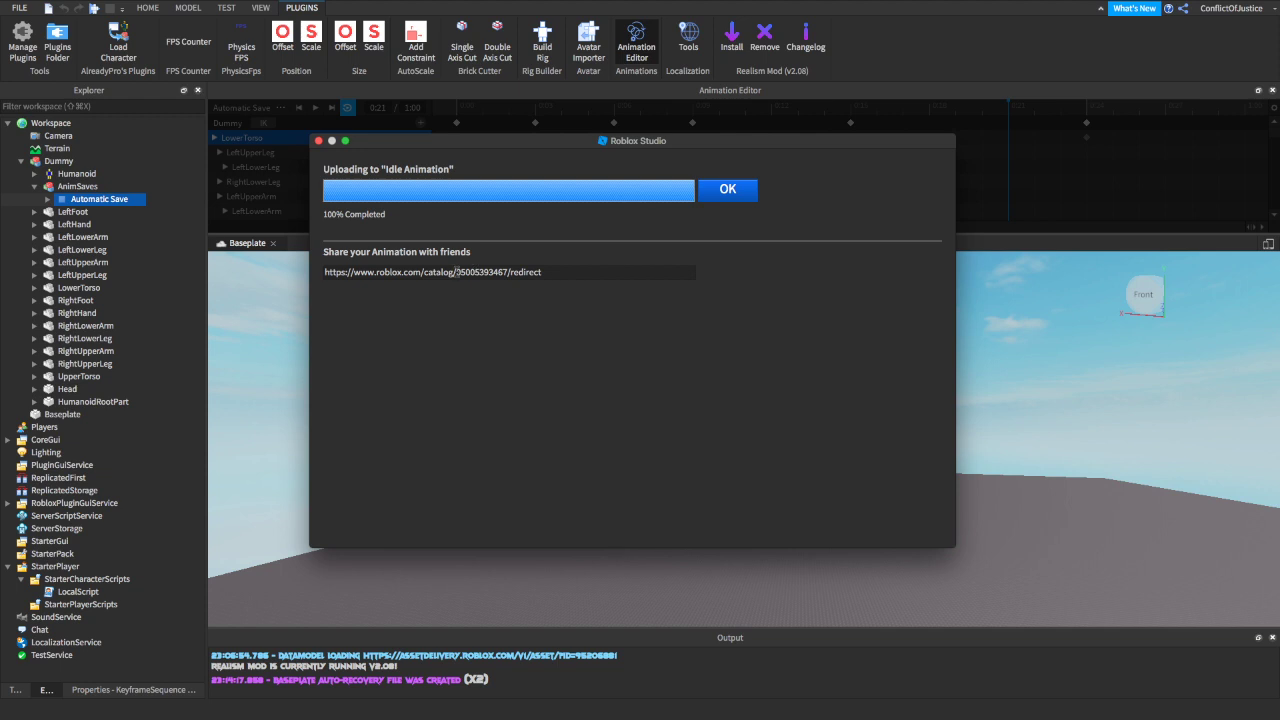
Step: Try to copy the animation ID from the share link of "Idle Animation" and close the upload window
drag(457, 272, 506, 272)
right_click(505, 274)
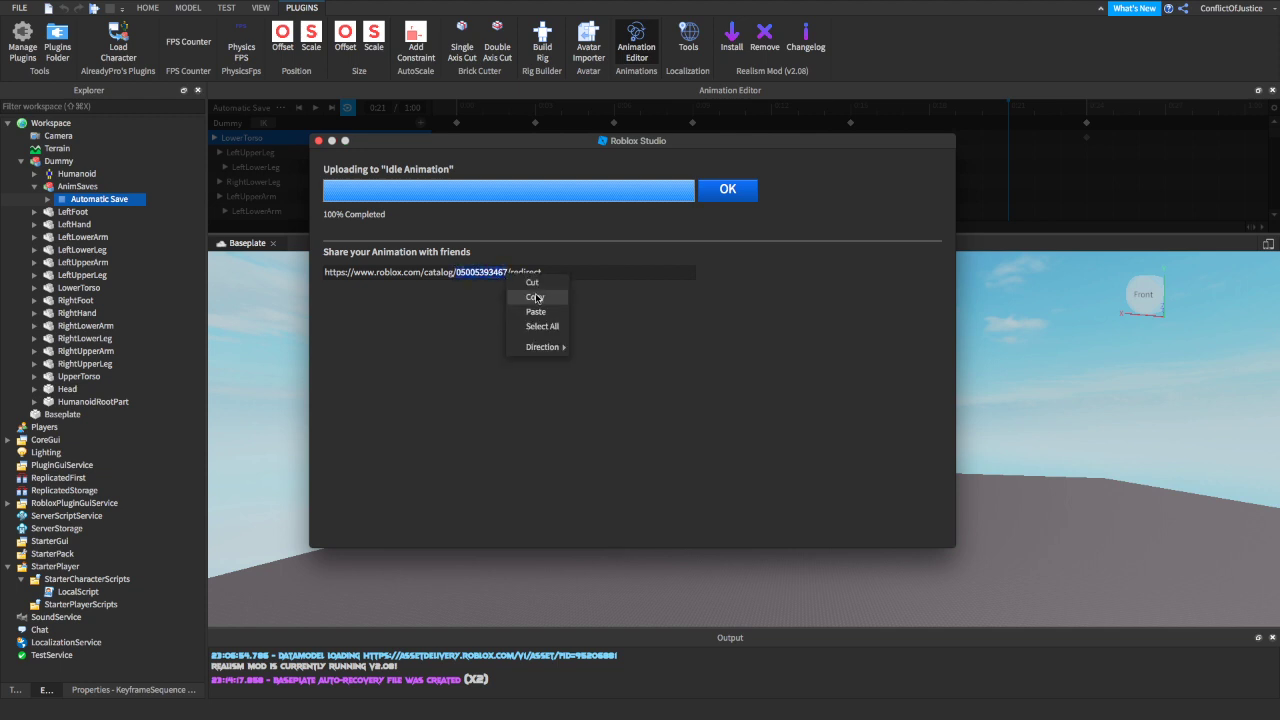
click(536, 297)
shift+click(484, 272)
right_click(486, 276)
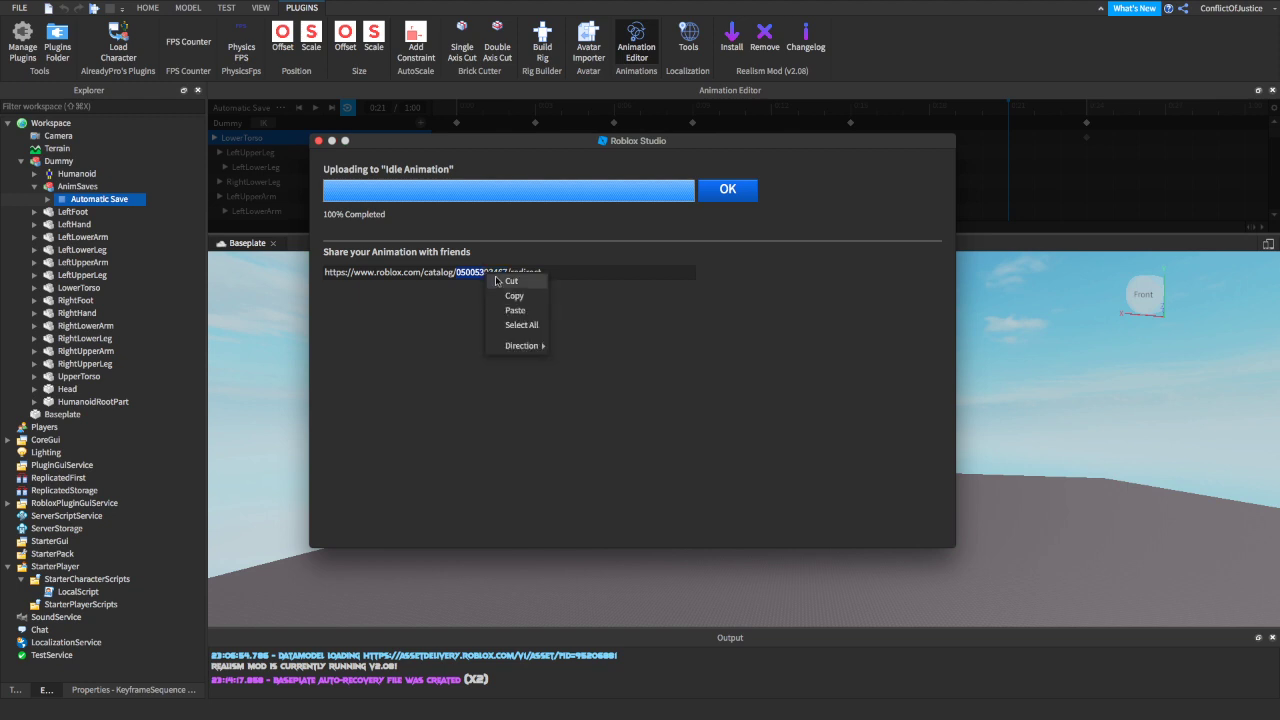
click(516, 309)
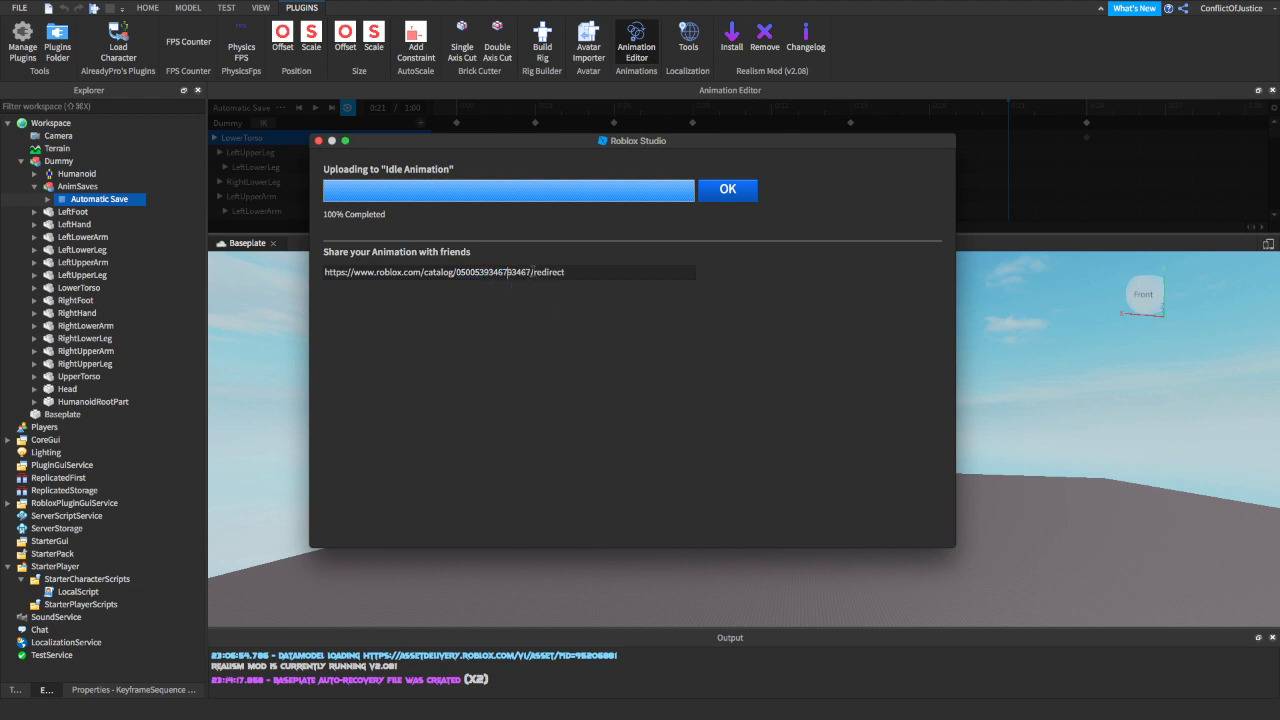
key(ctrl+a)
key(BackSpace)
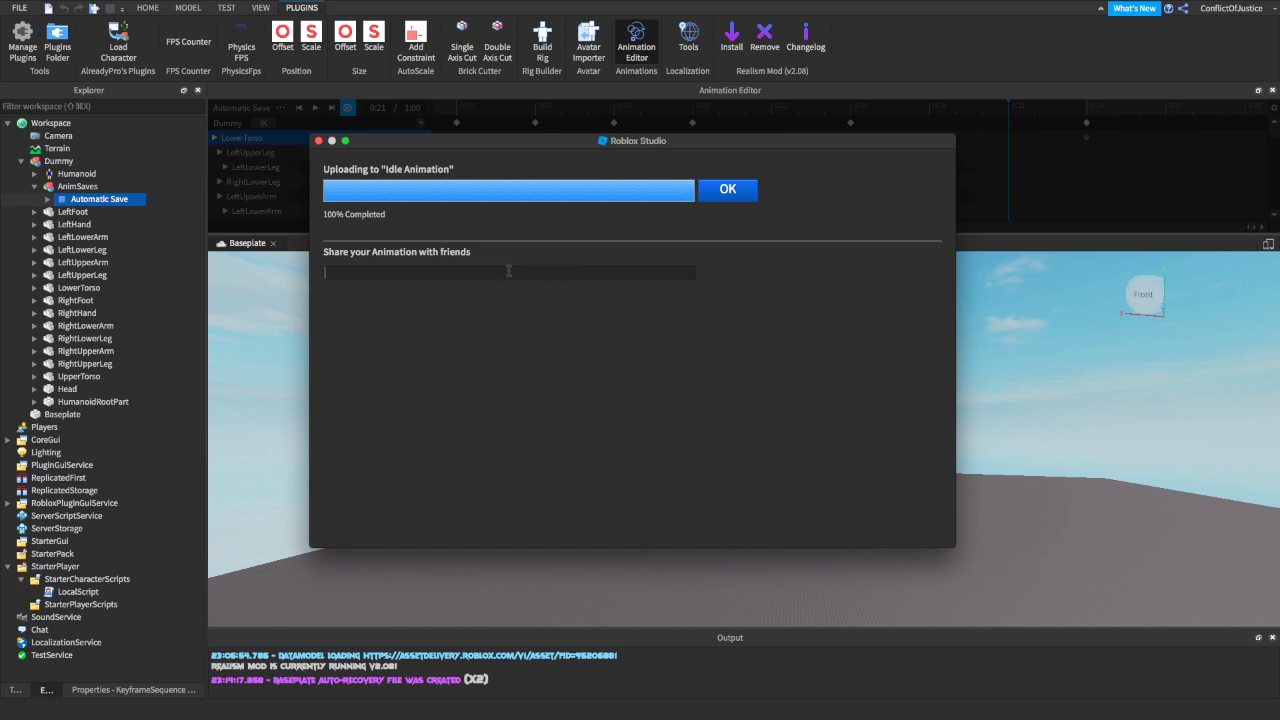
click(319, 141)
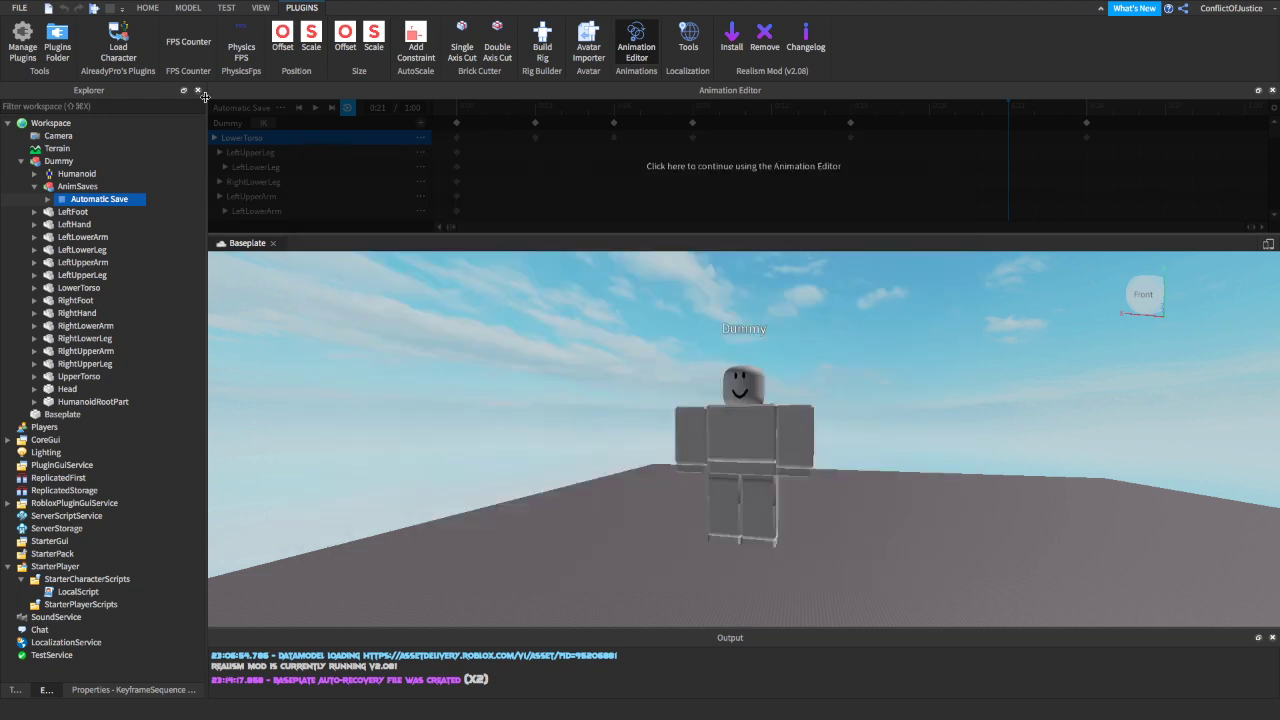
Step: Export the Dummy's animation again as a new Roblox animation named "IA"
click(631, 157)
click(286, 107)
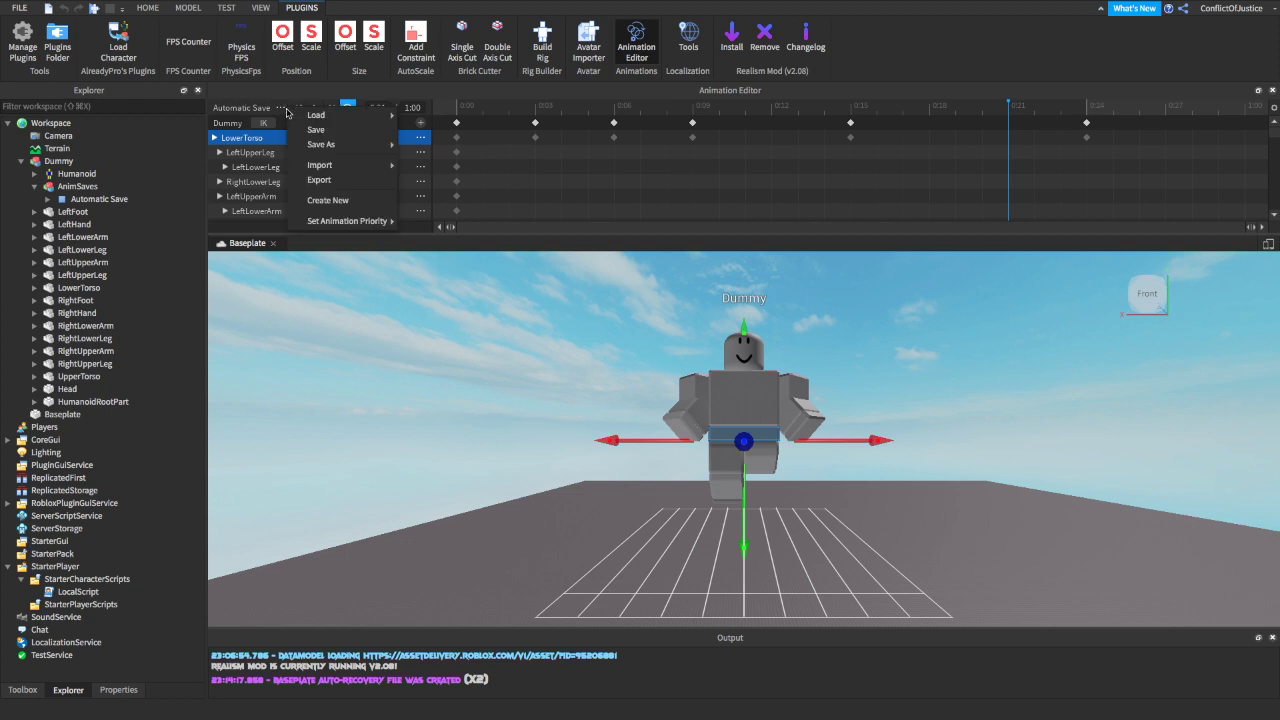
click(282, 110)
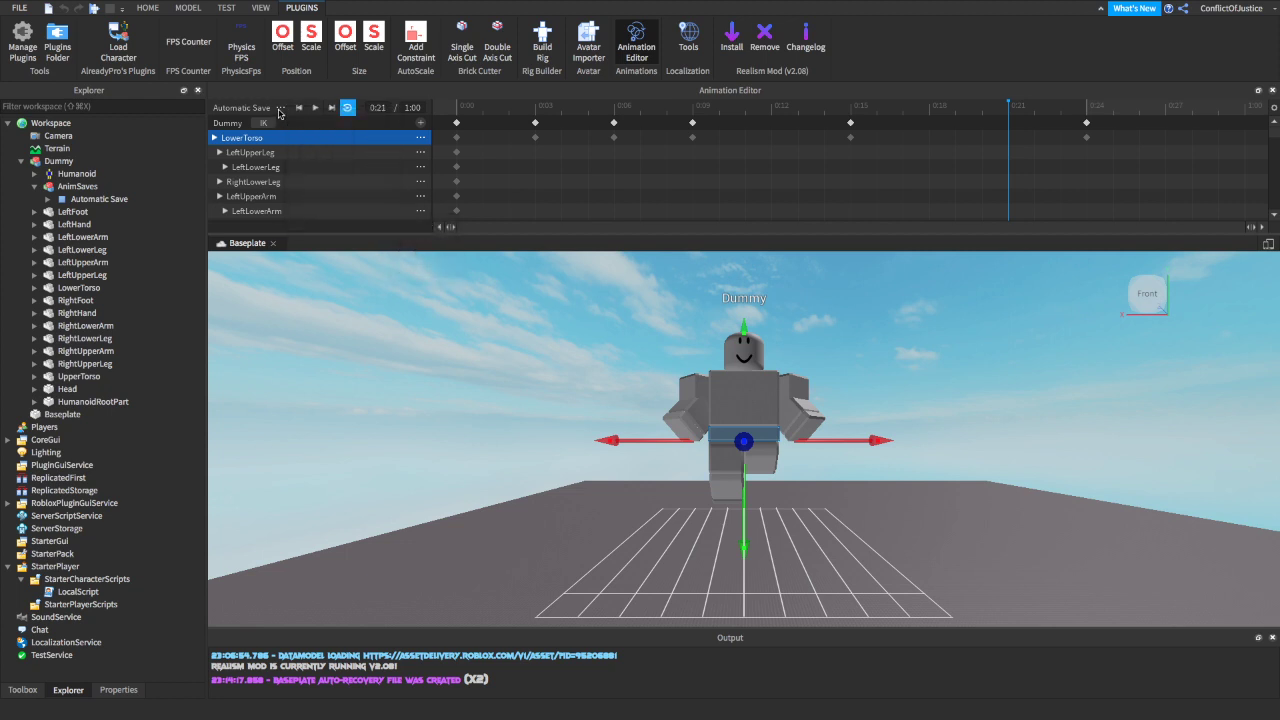
click(281, 109)
click(311, 184)
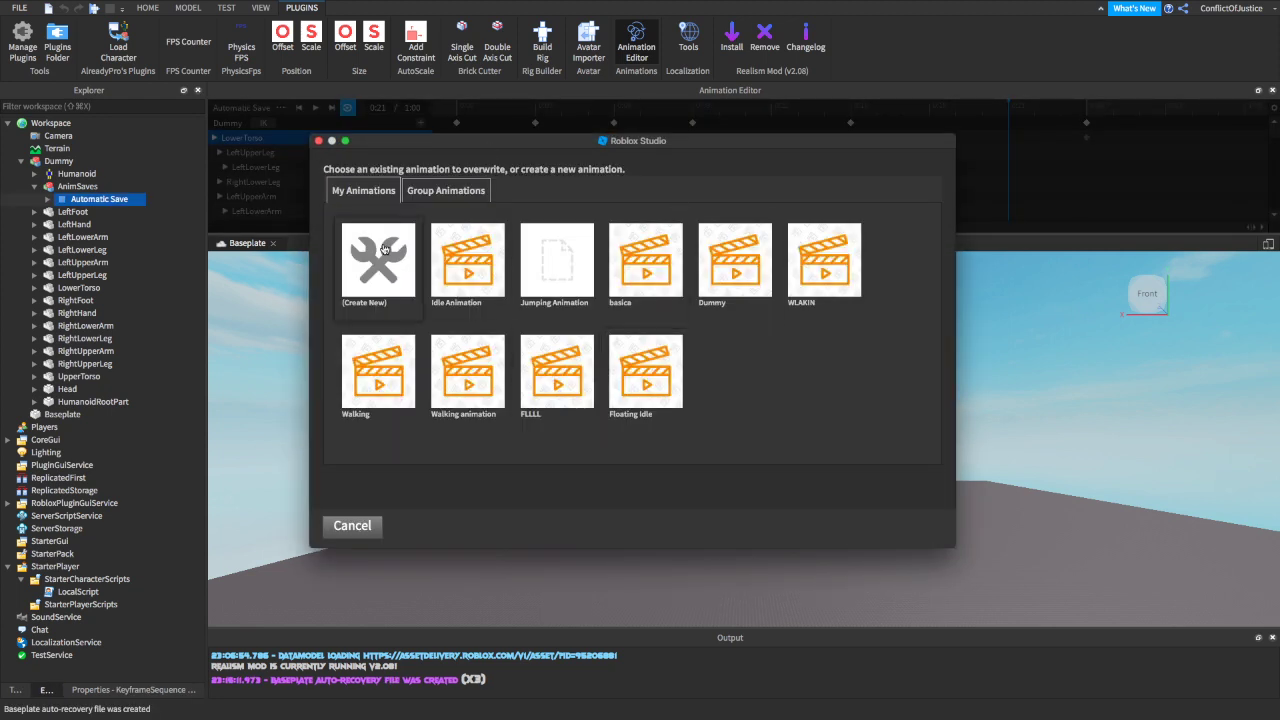
click(369, 257)
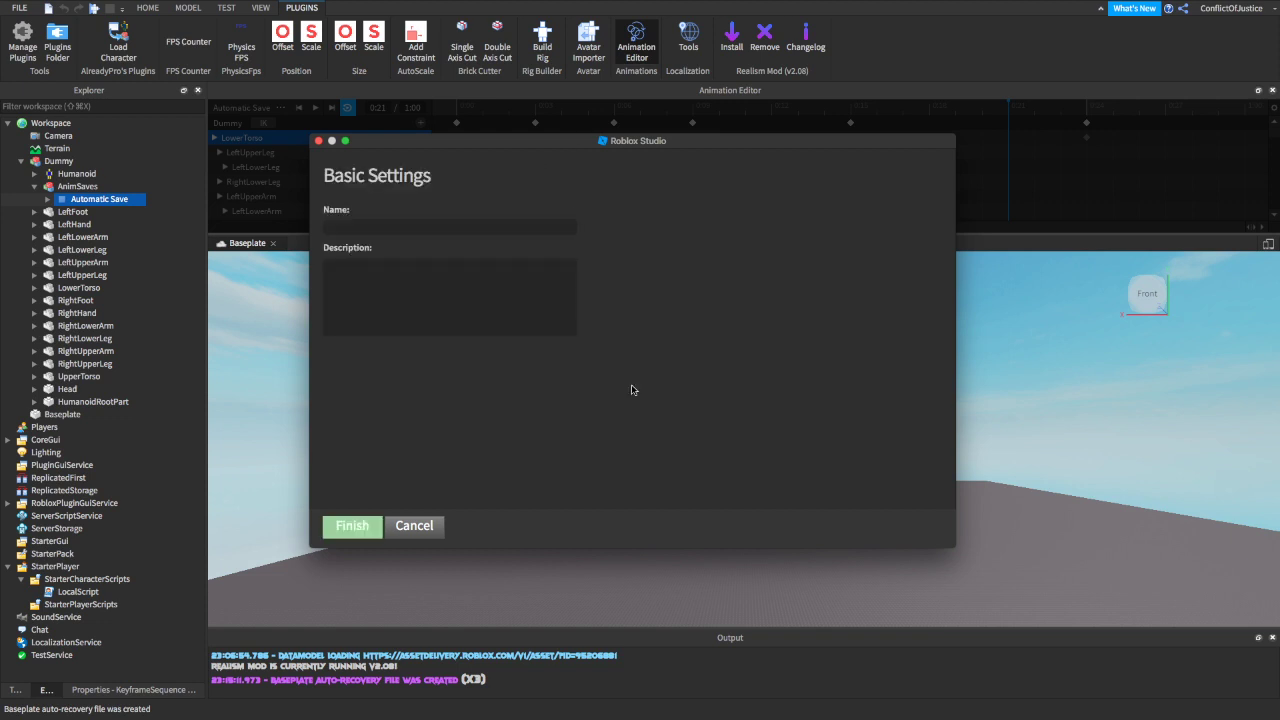
click(358, 227)
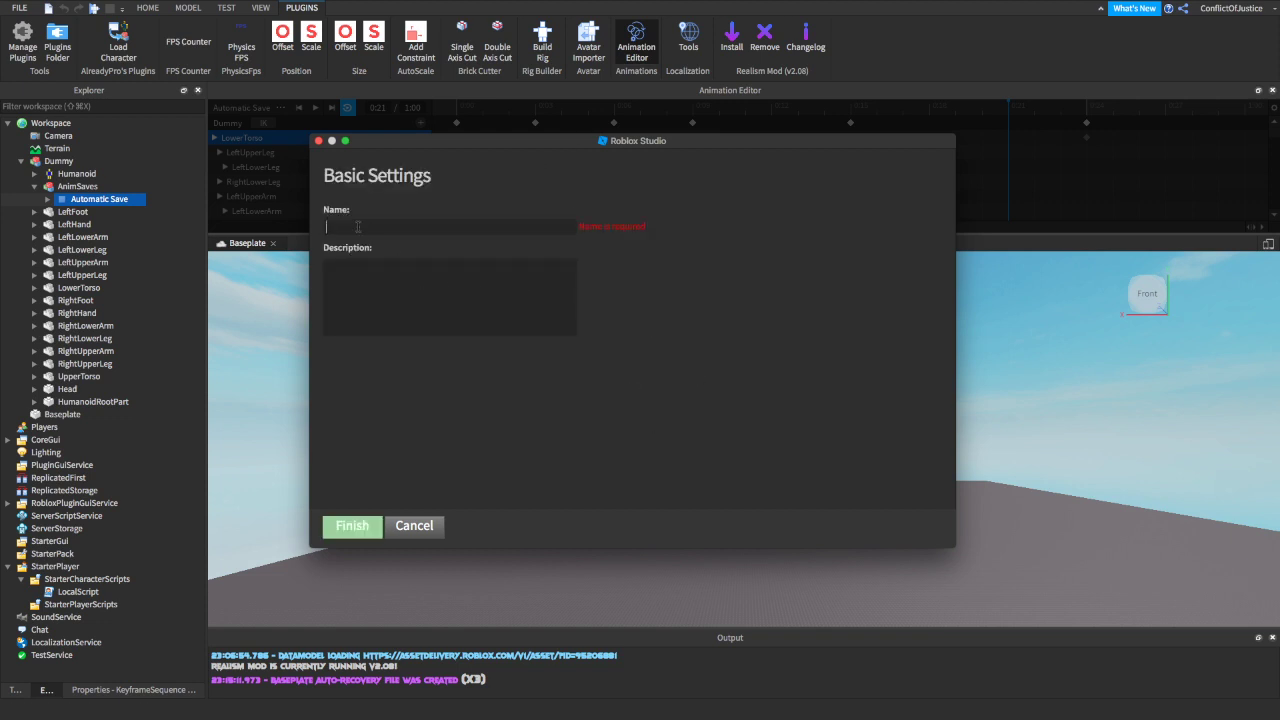
text(i)
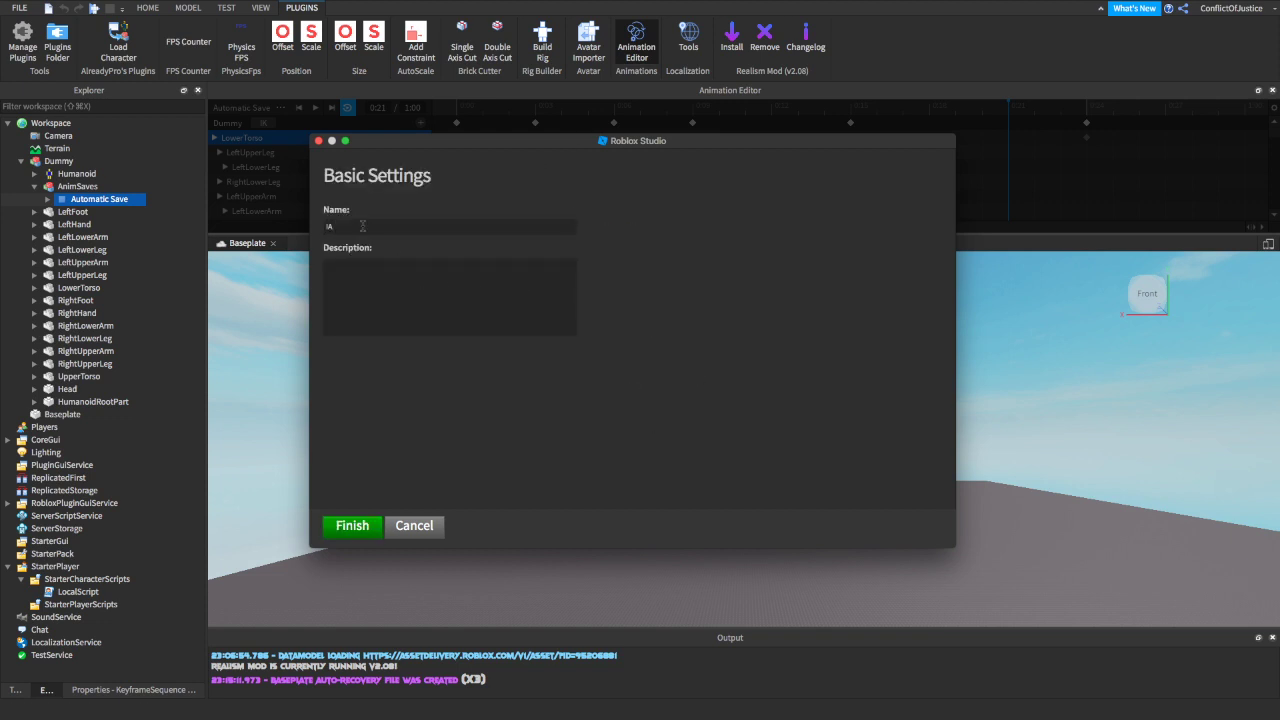
click(352, 526)
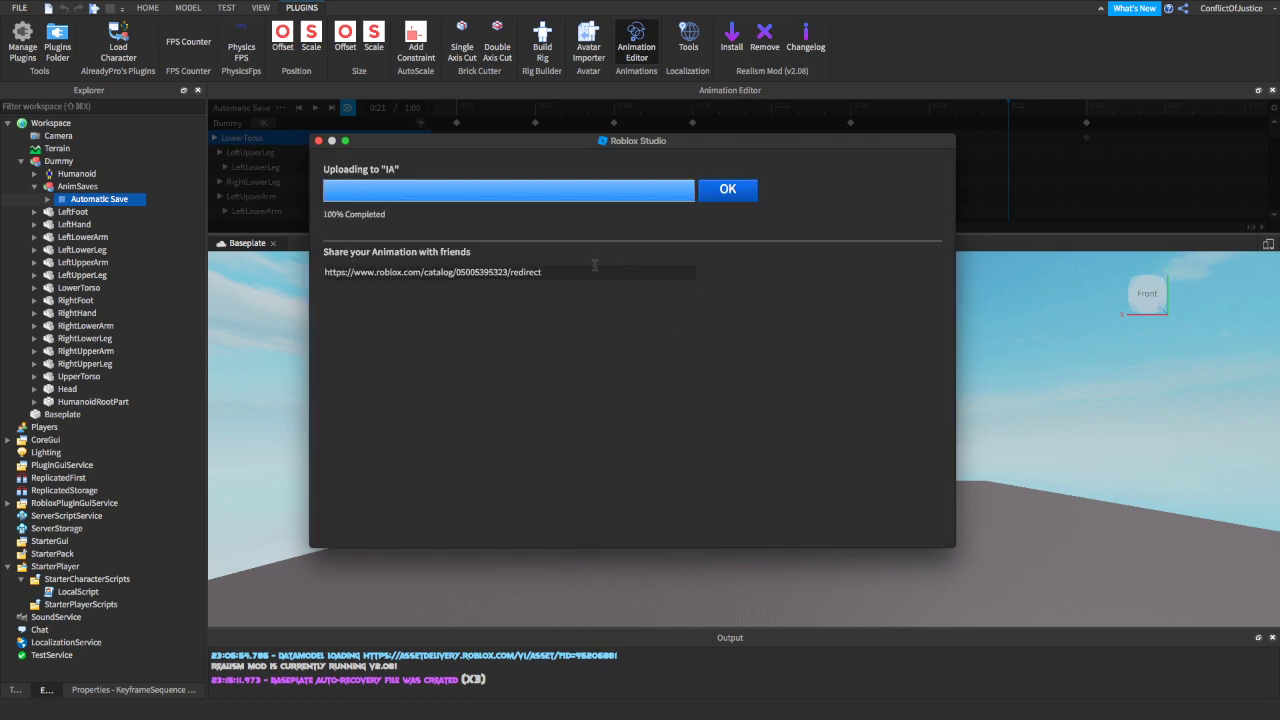
Step: Copy only the animation ID from the share link of "IA" and finish the upload dialog
drag(456, 271, 507, 276)
right_click(486, 278)
click(455, 274)
right_click(507, 276)
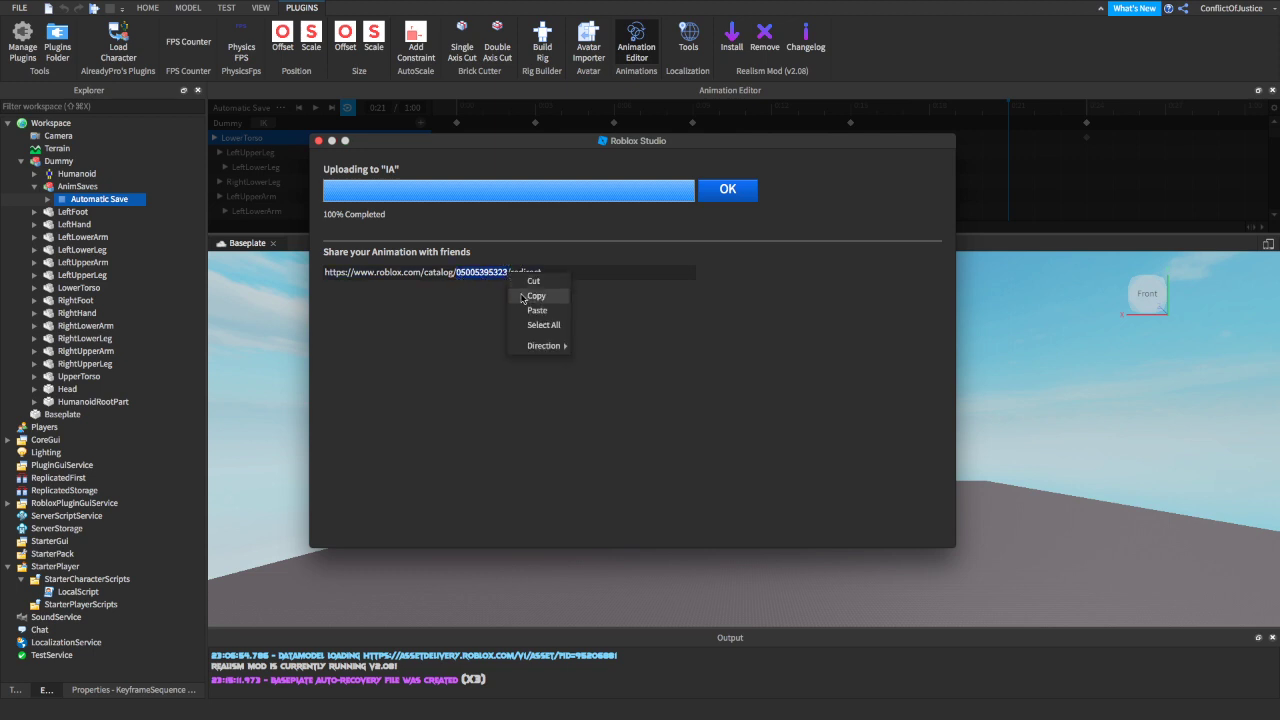
click(525, 298)
right_click(481, 275)
click(499, 297)
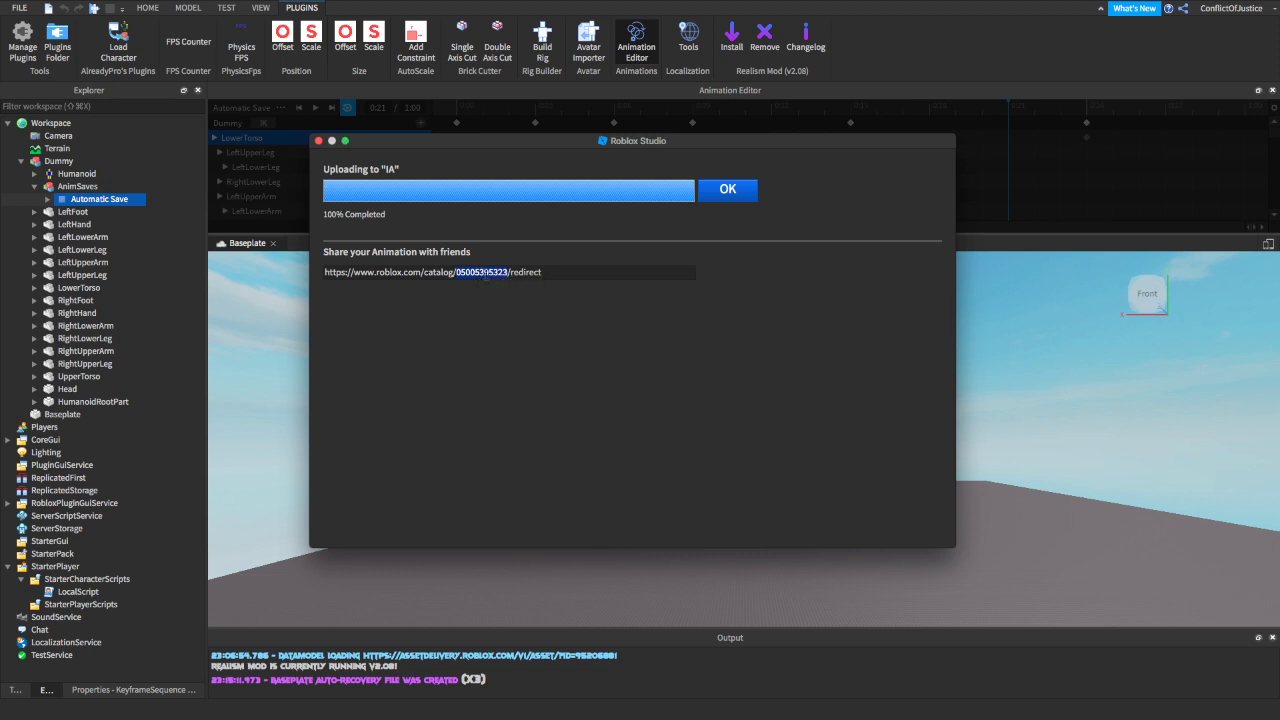
right_click(495, 270)
click(500, 294)
right_click(486, 275)
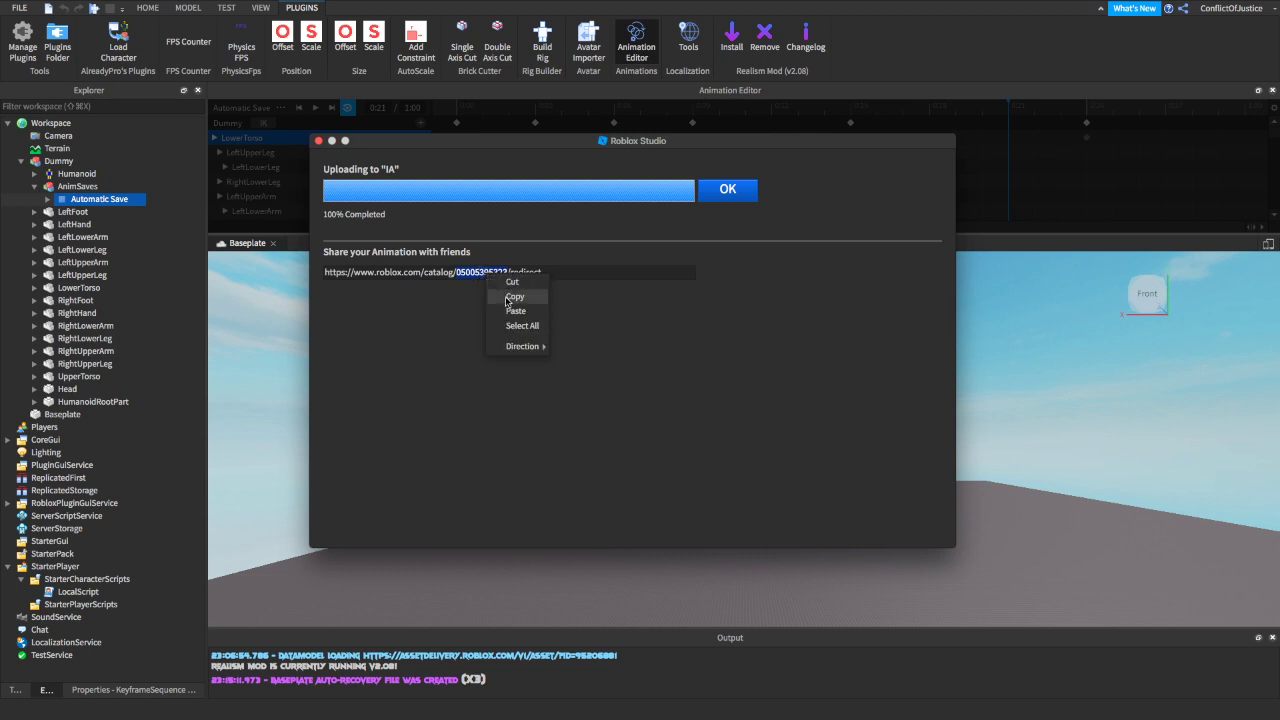
click(514, 296)
click(728, 192)
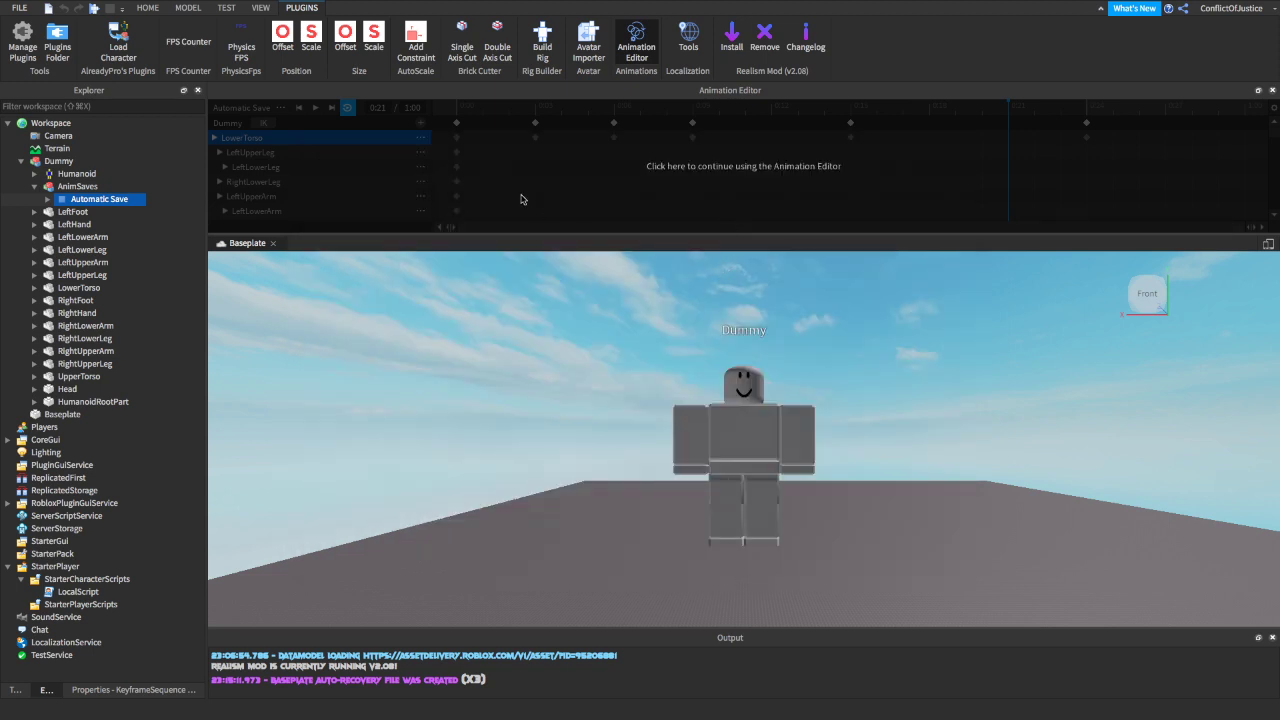
Step: Close the Animation Editor so that only the Dummy's scene view remains
right_drag(472, 266, 458, 297)
click(35, 187)
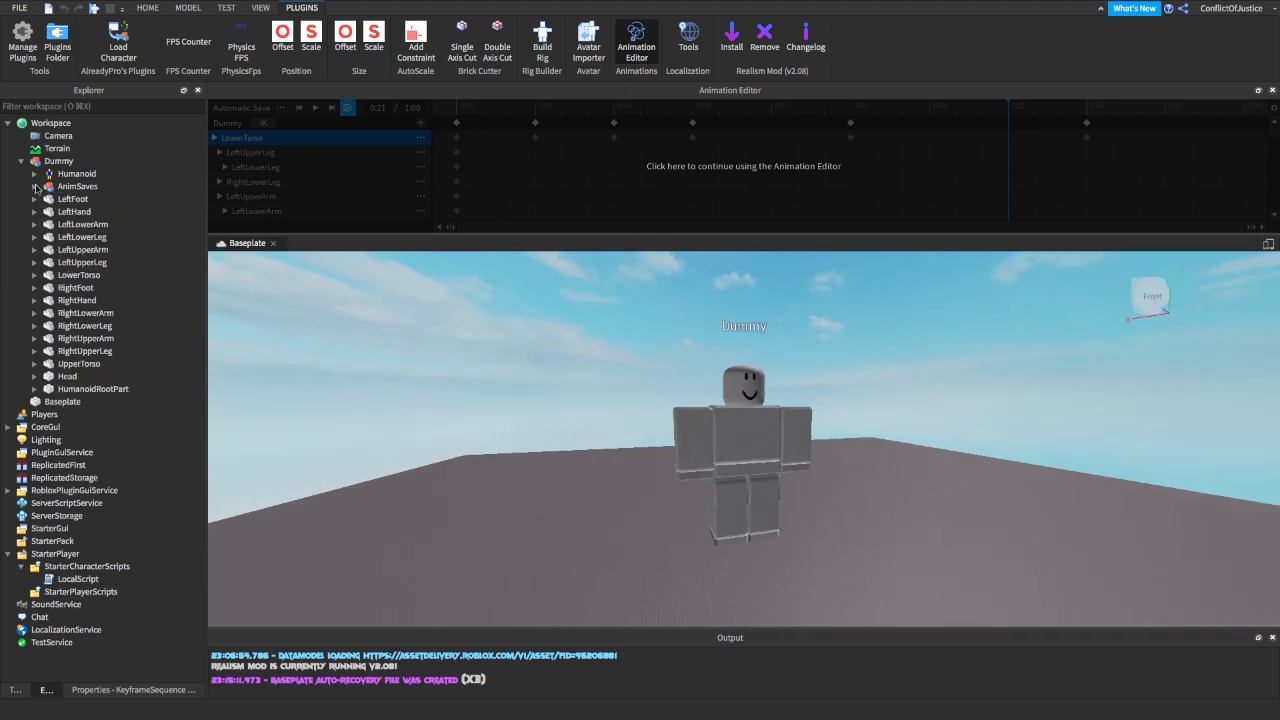
click(699, 170)
right_drag(673, 337, 668, 339)
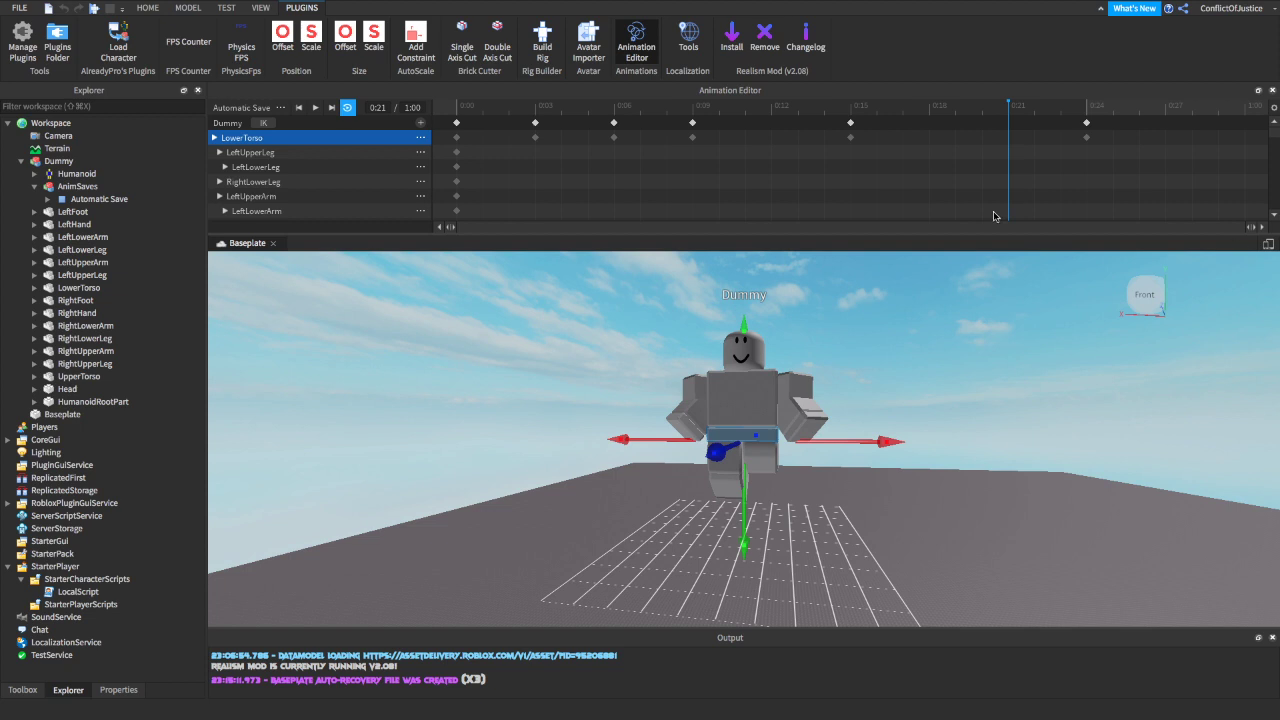
click(1272, 90)
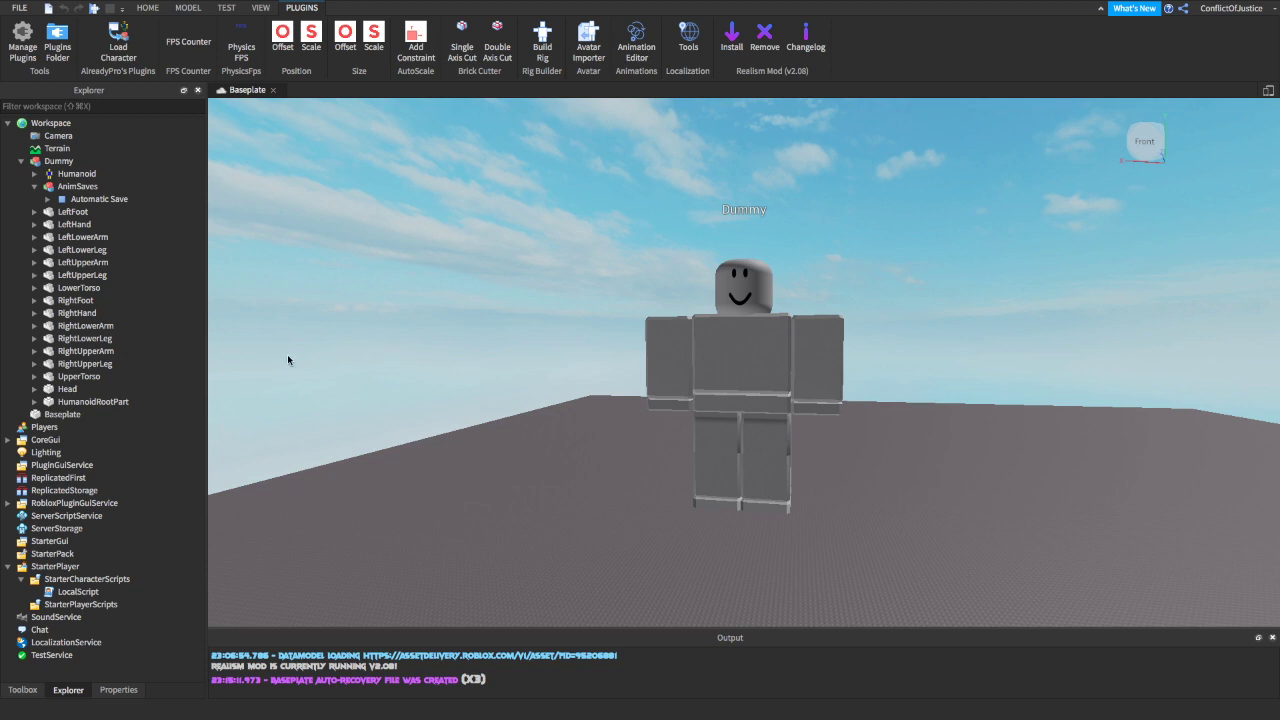
Step: Open the LocalScript in StarterCharacterScripts and delete the animation ID from the first idle entry on line 18
double_click(72, 592)
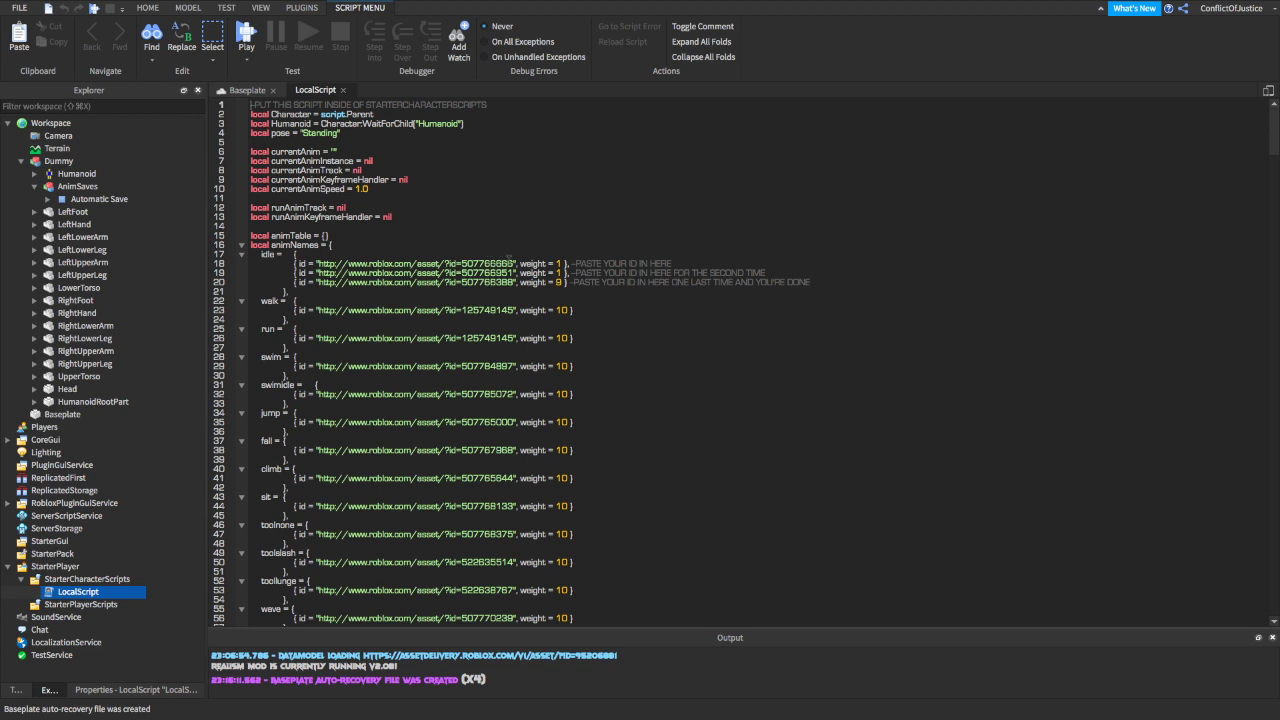
shift+drag(511, 262, 503, 263)
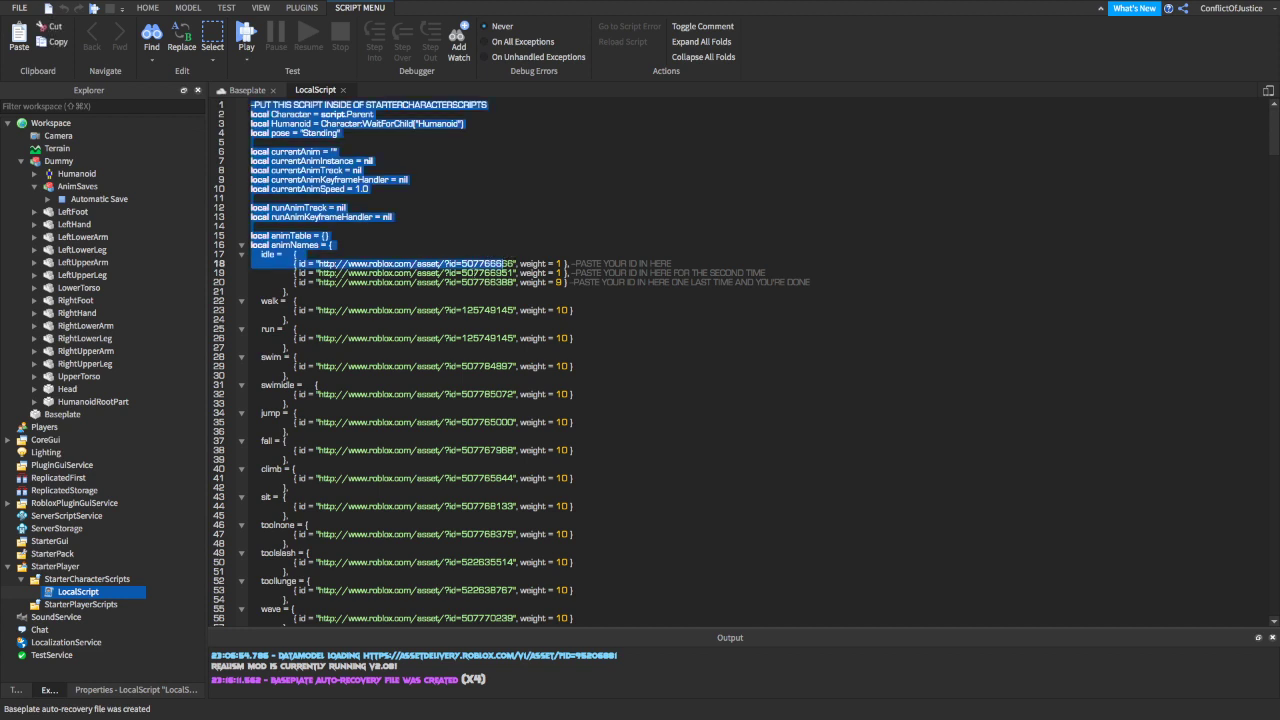
click(473, 281)
double_click(463, 262)
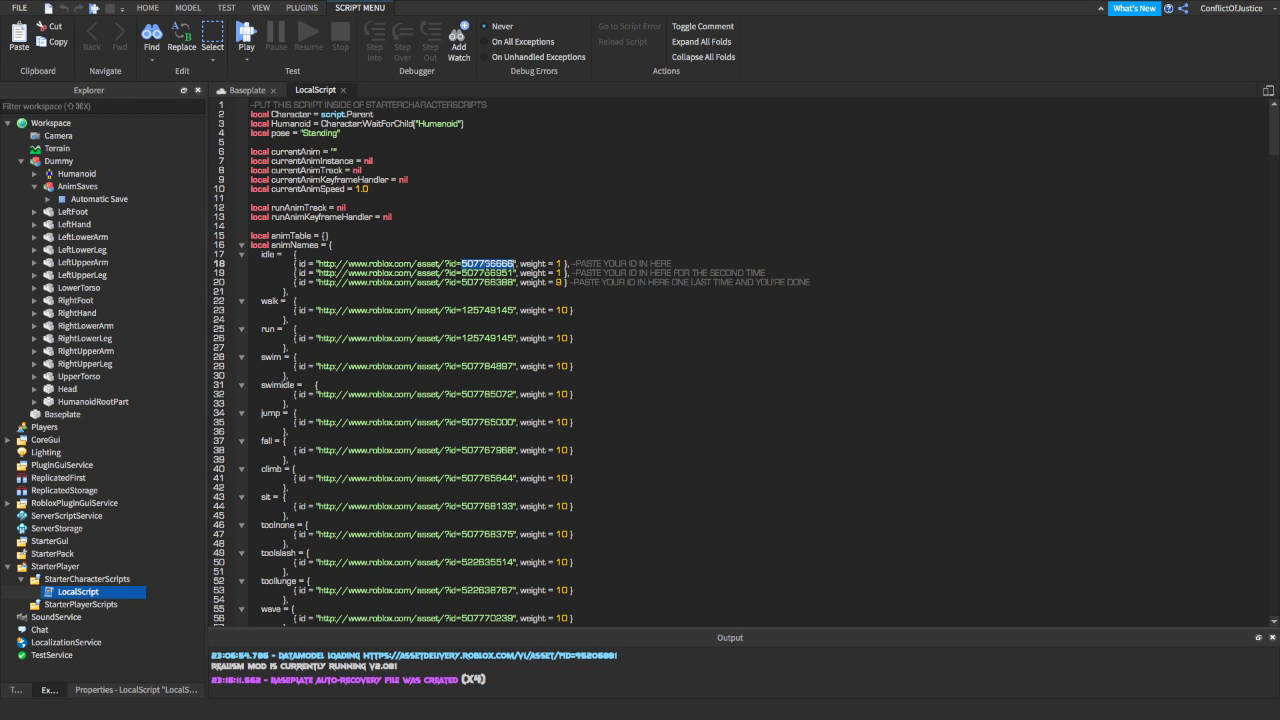
key(BackSpace)
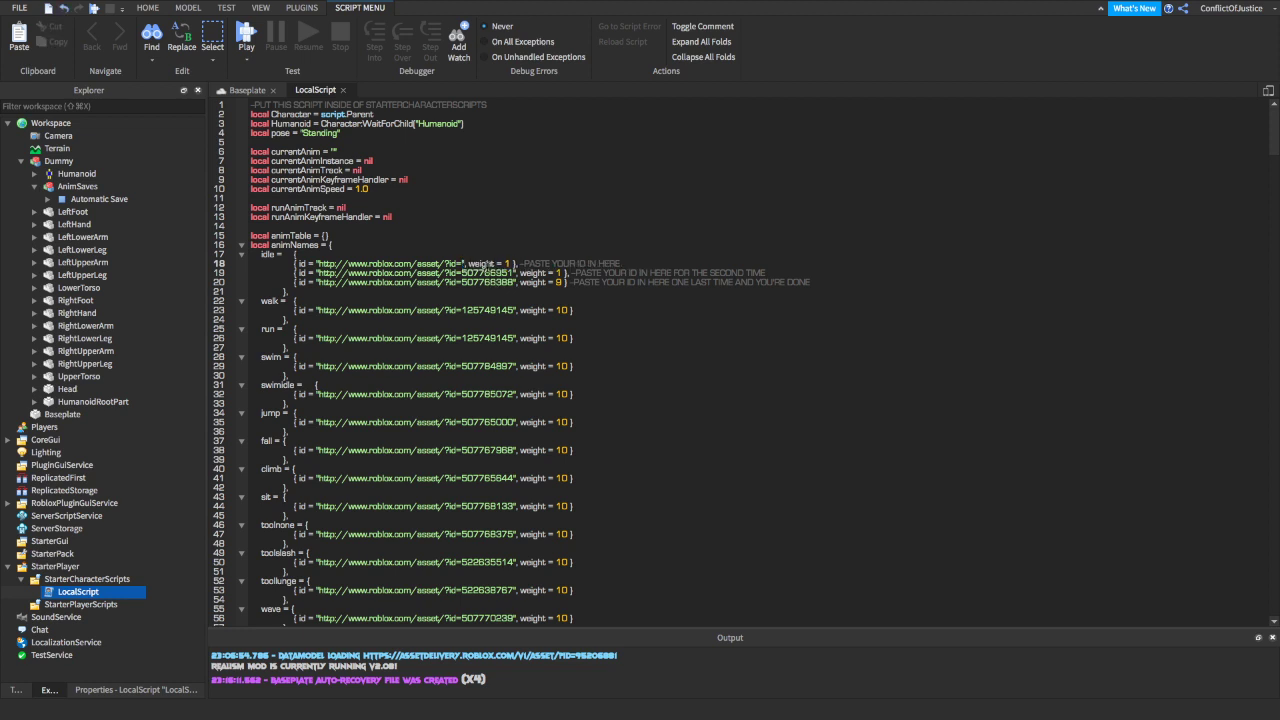
key(ctrl+v)
scroll(488, 265, up, 18)
right_click(458, 262)
click(507, 347)
scroll(471, 271, down, 18)
scroll(471, 271, up, 18)
key(ctrl+v)
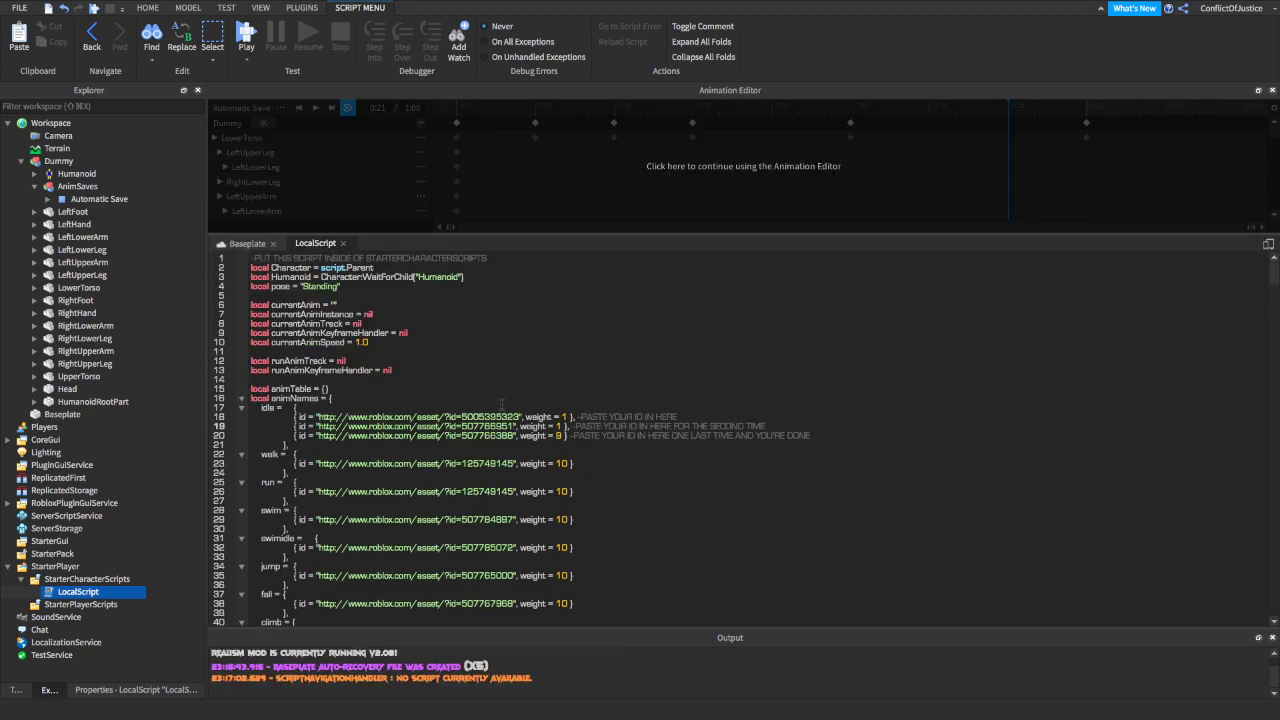
click(738, 170)
click(1272, 90)
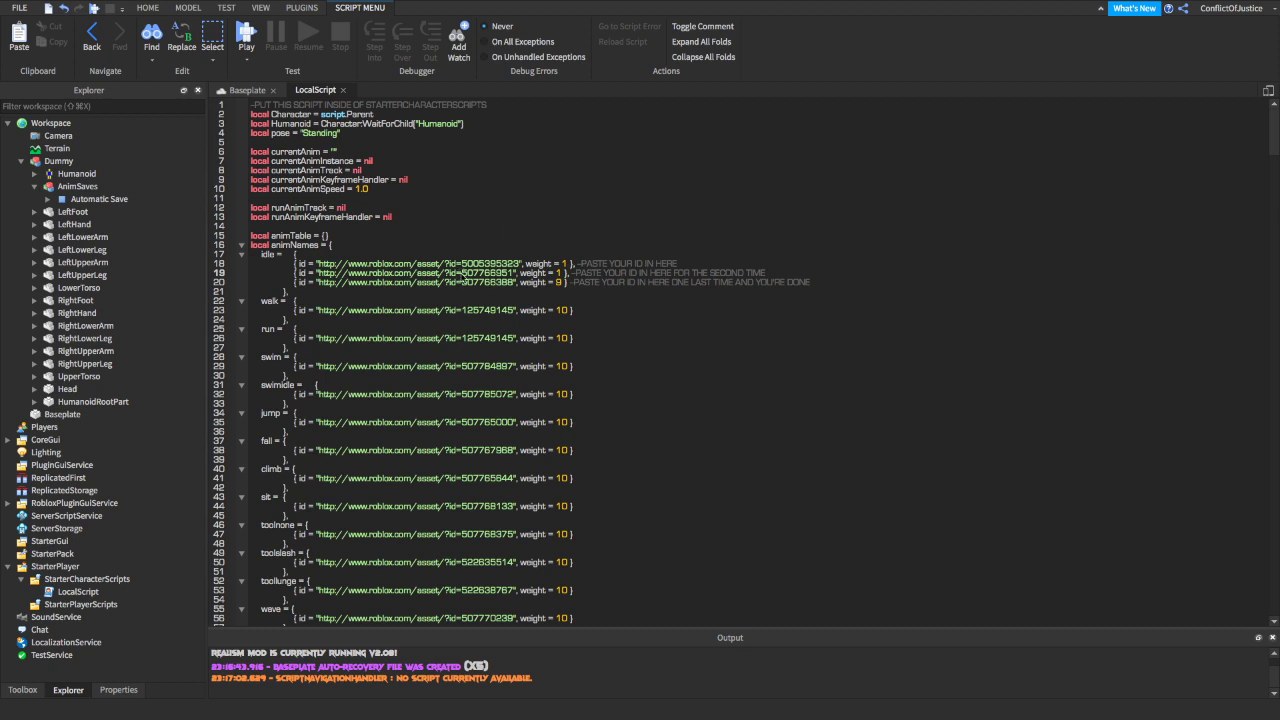
mouse_move(462, 272)
mouse_down()
mouse_move(514, 273)
mouse_move(461, 273)
mouse_up()
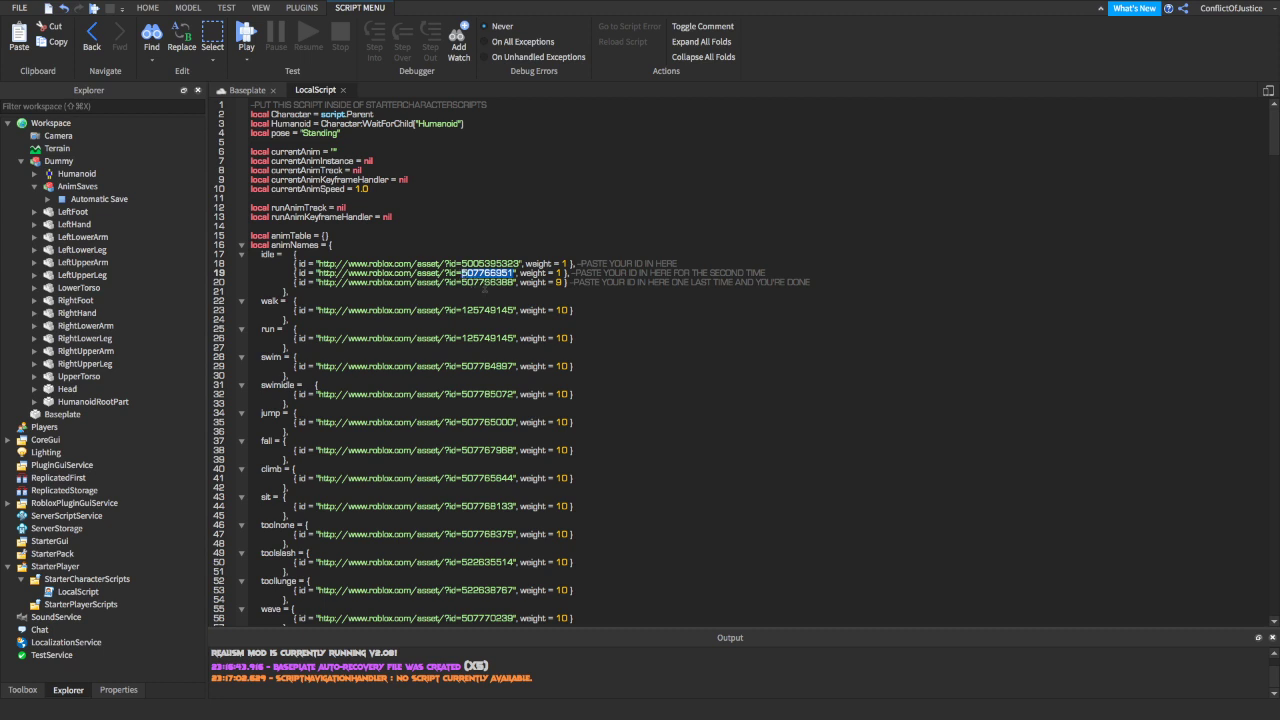
key(BackSpace)
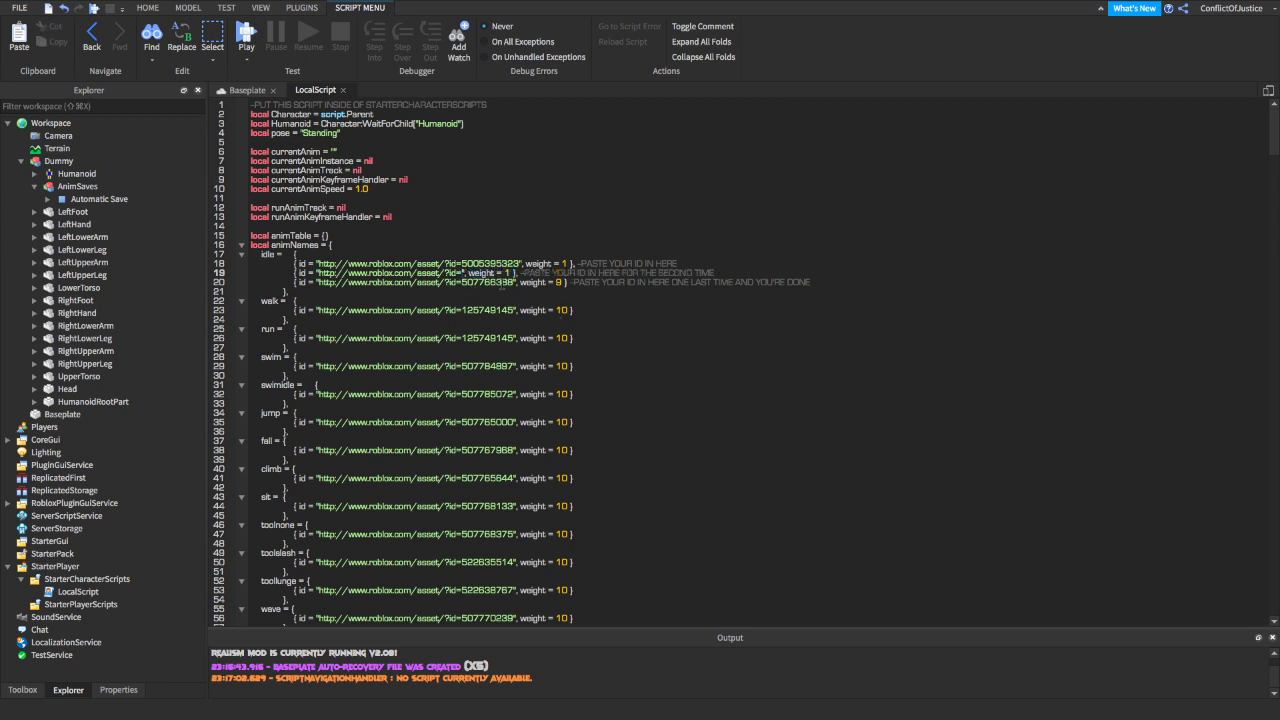
drag(462, 263, 518, 262)
right_click(501, 262)
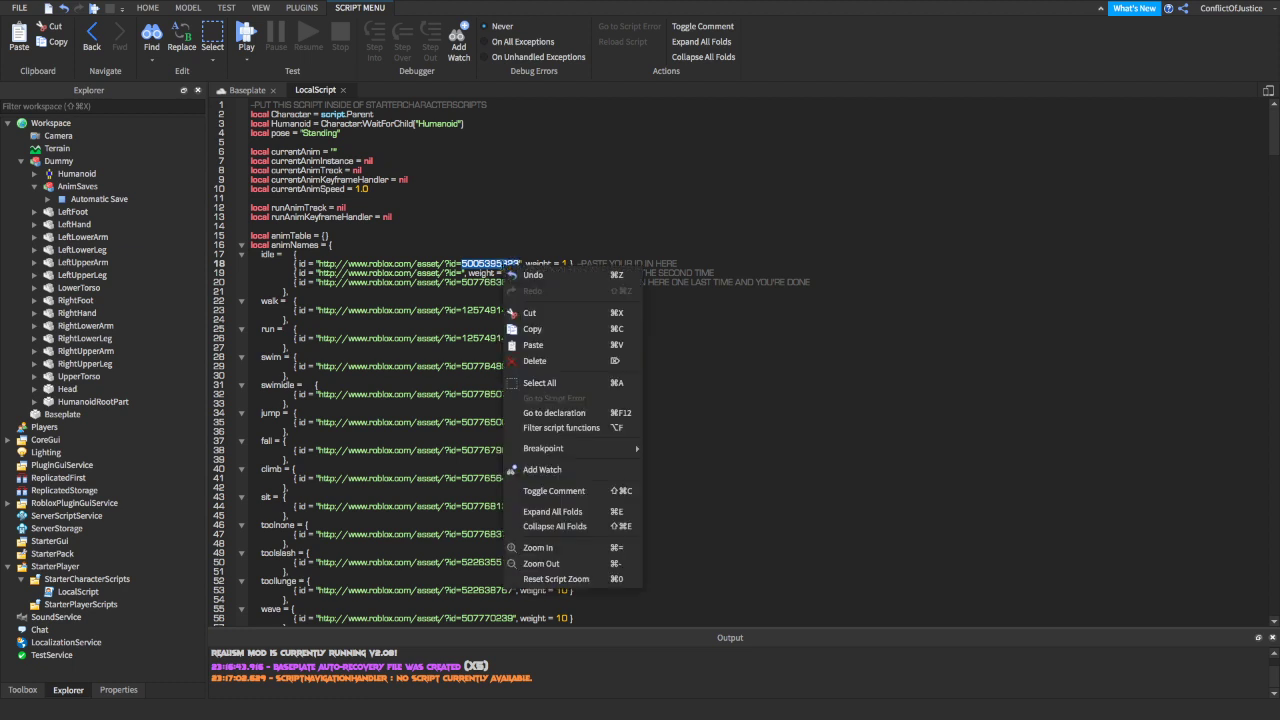
click(530, 331)
click(461, 272)
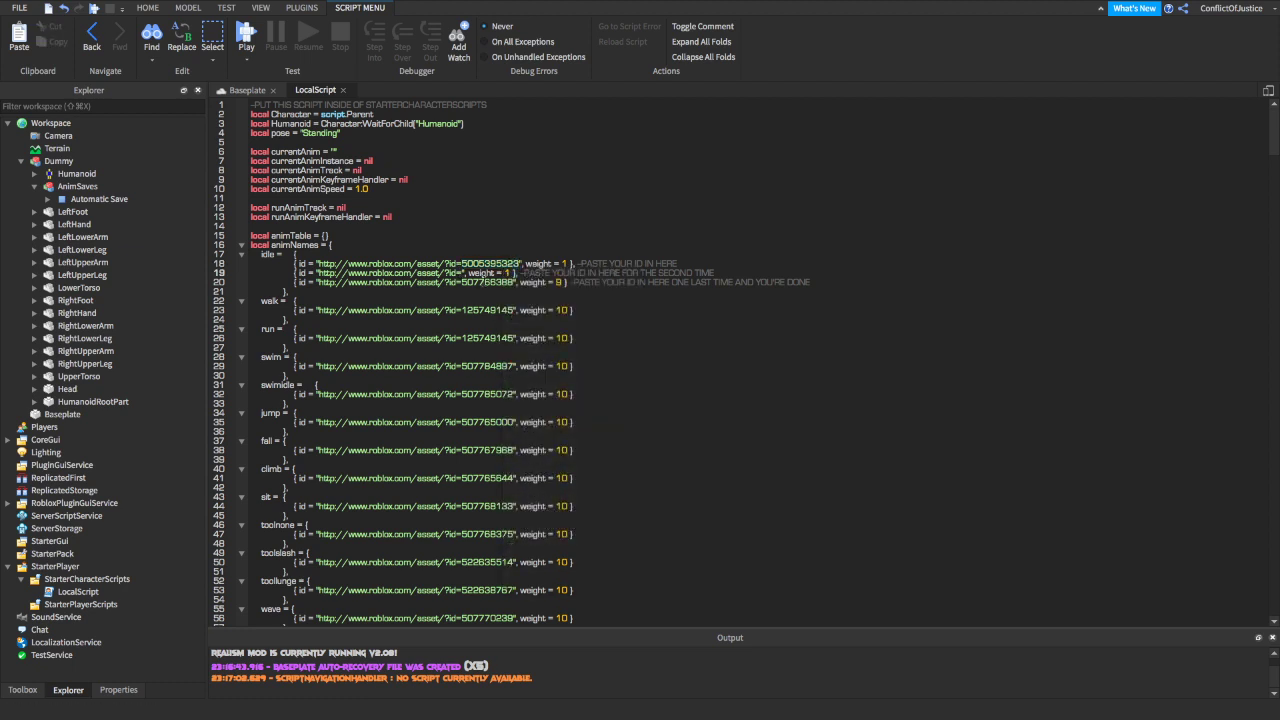
key(ctrl+v)
drag(461, 282, 514, 282)
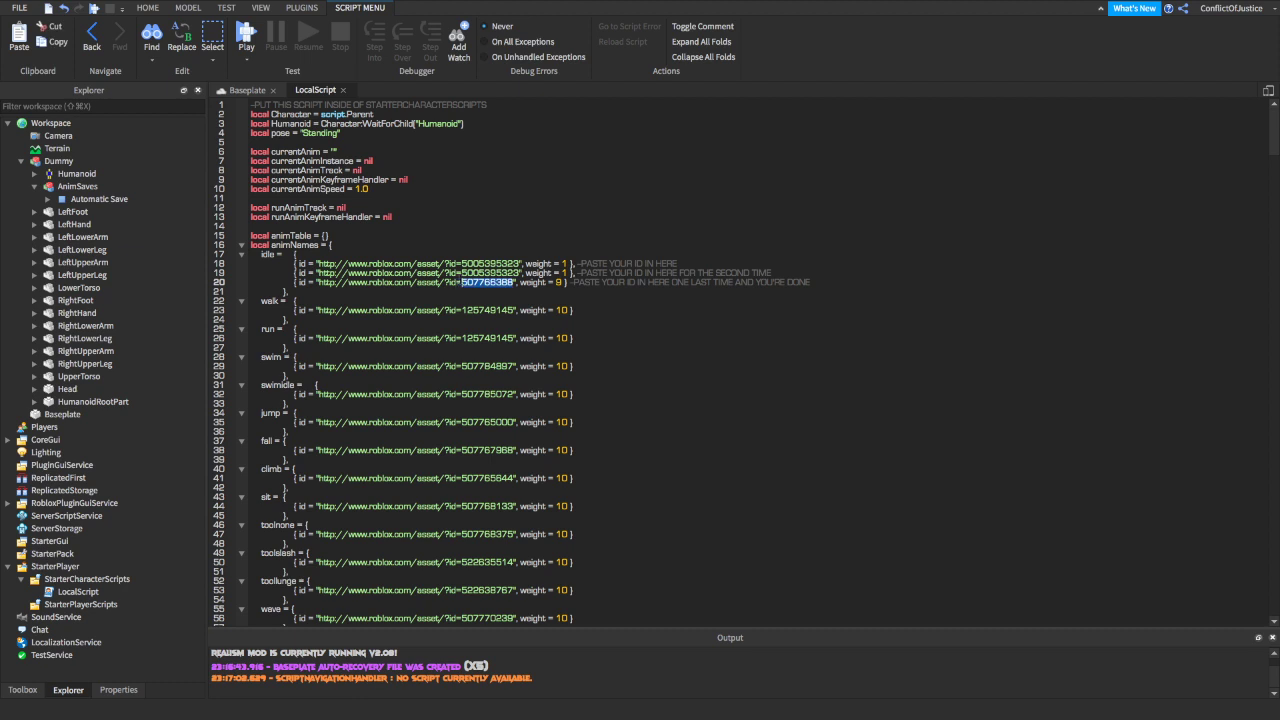
key(ctrl+v)
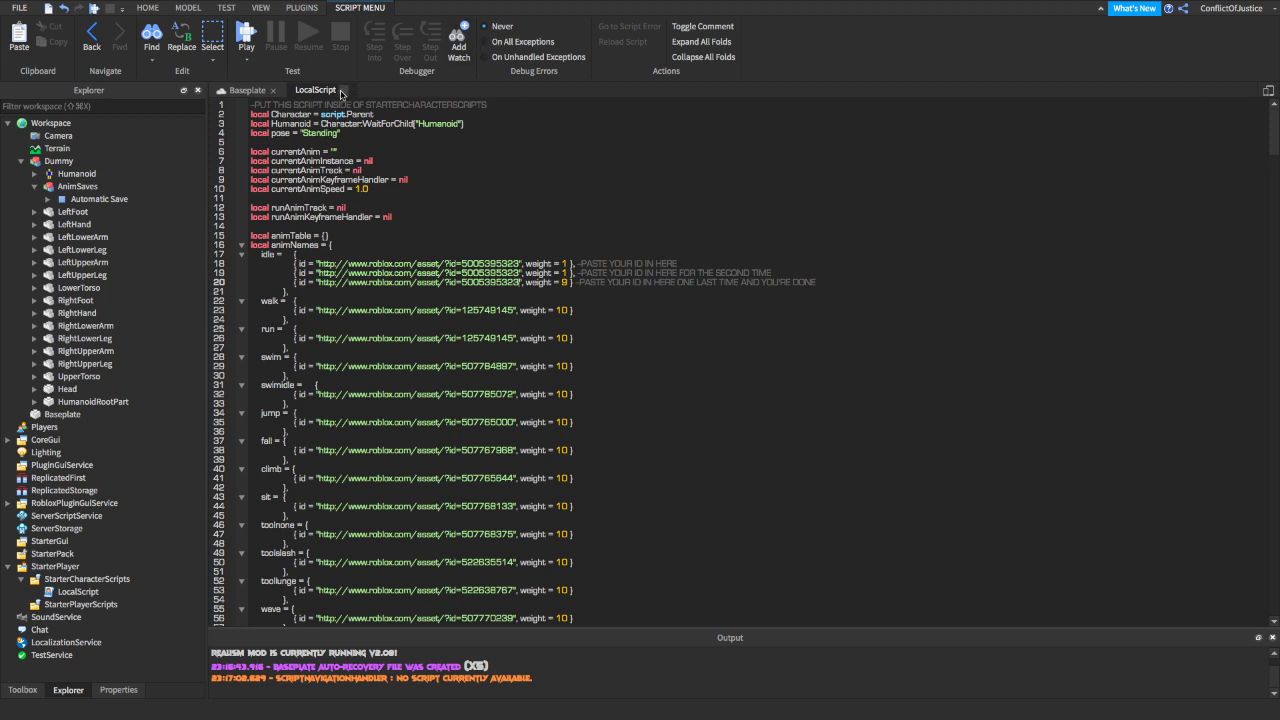
click(343, 91)
right_drag(474, 100, 557, 104)
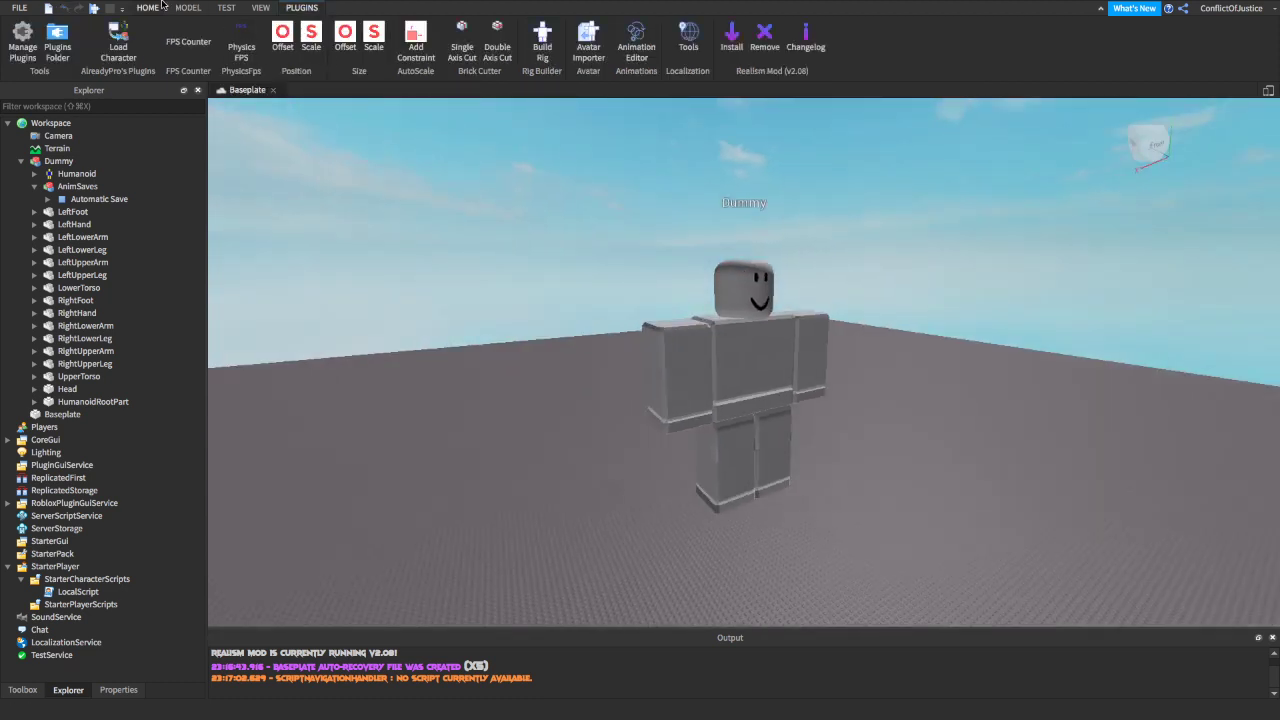
Step: Playtest the place, moving and jumping with the avatar to check its idle animation from several angles, and stop the test
click(155, 7)
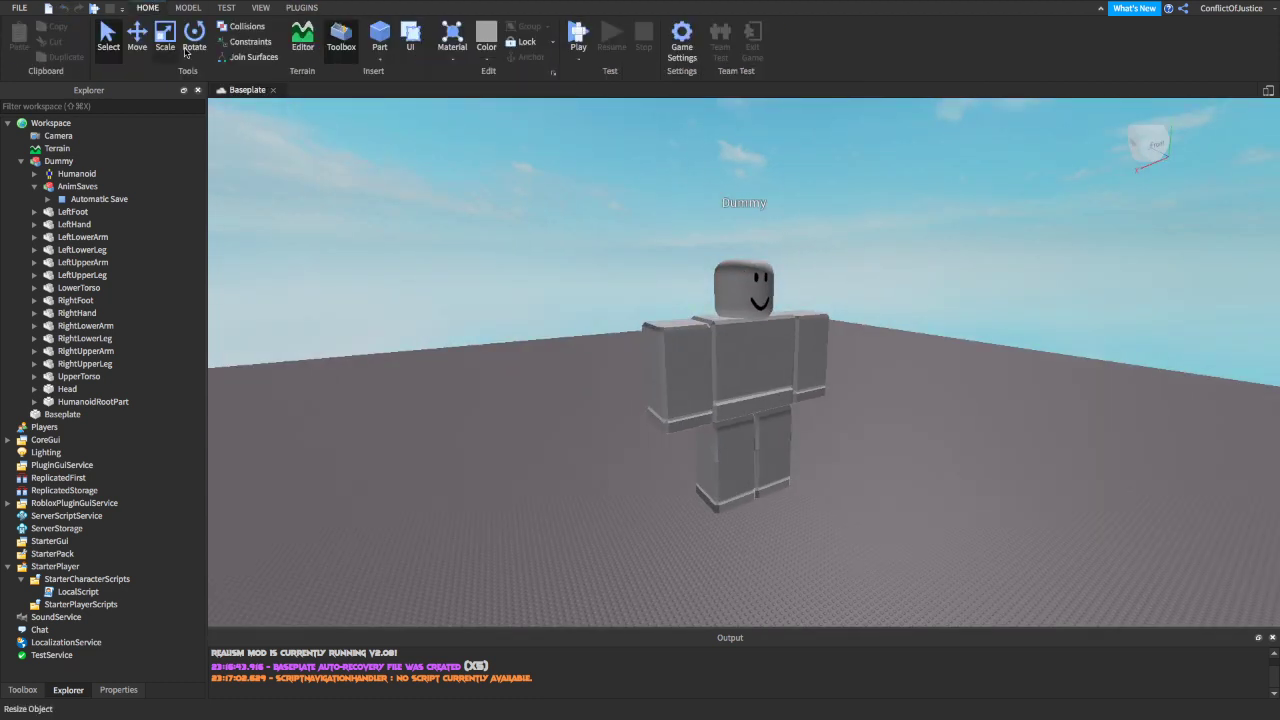
click(578, 37)
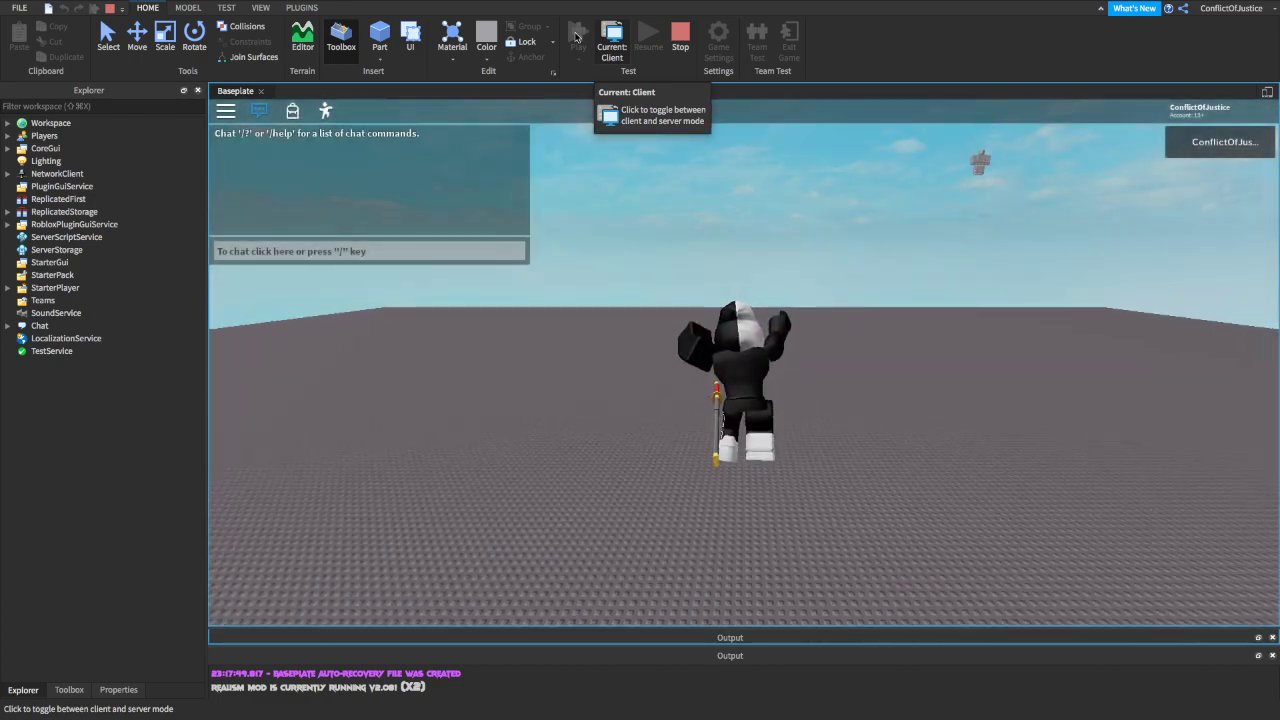
key(space)
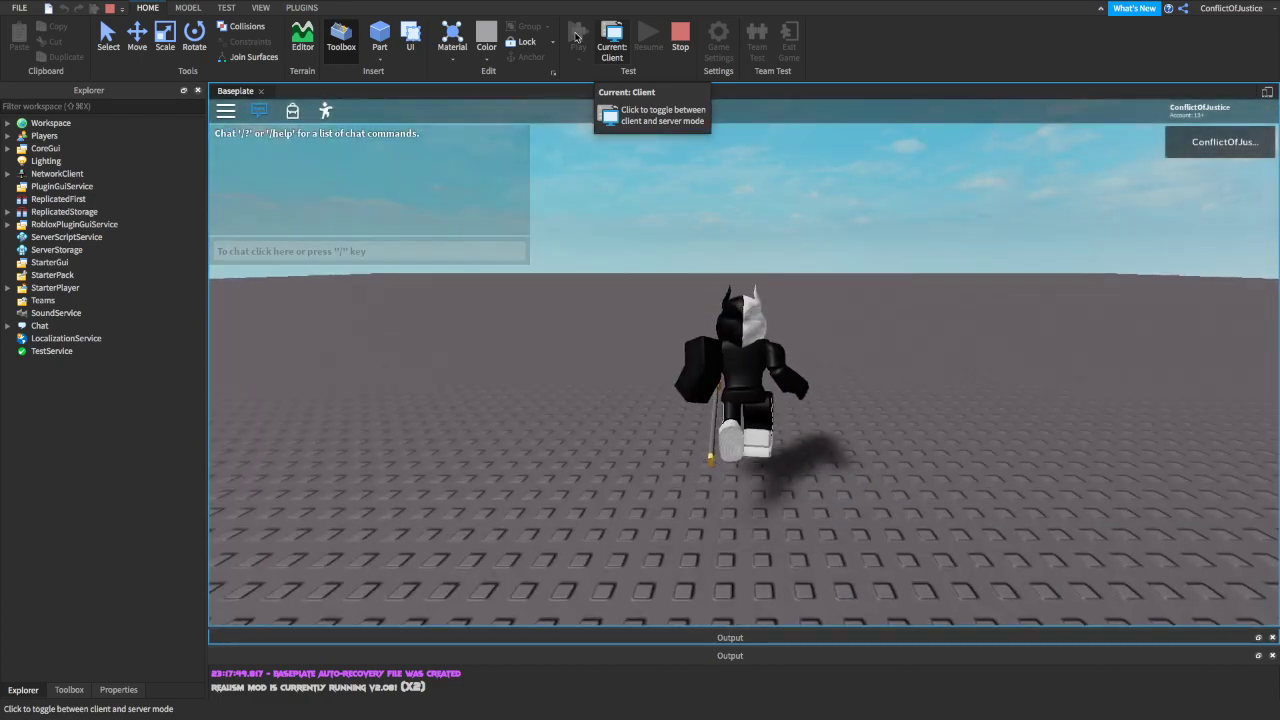
right_drag(963, 302, 965, 311)
key(space)
key(space)
key(space)
key(d)
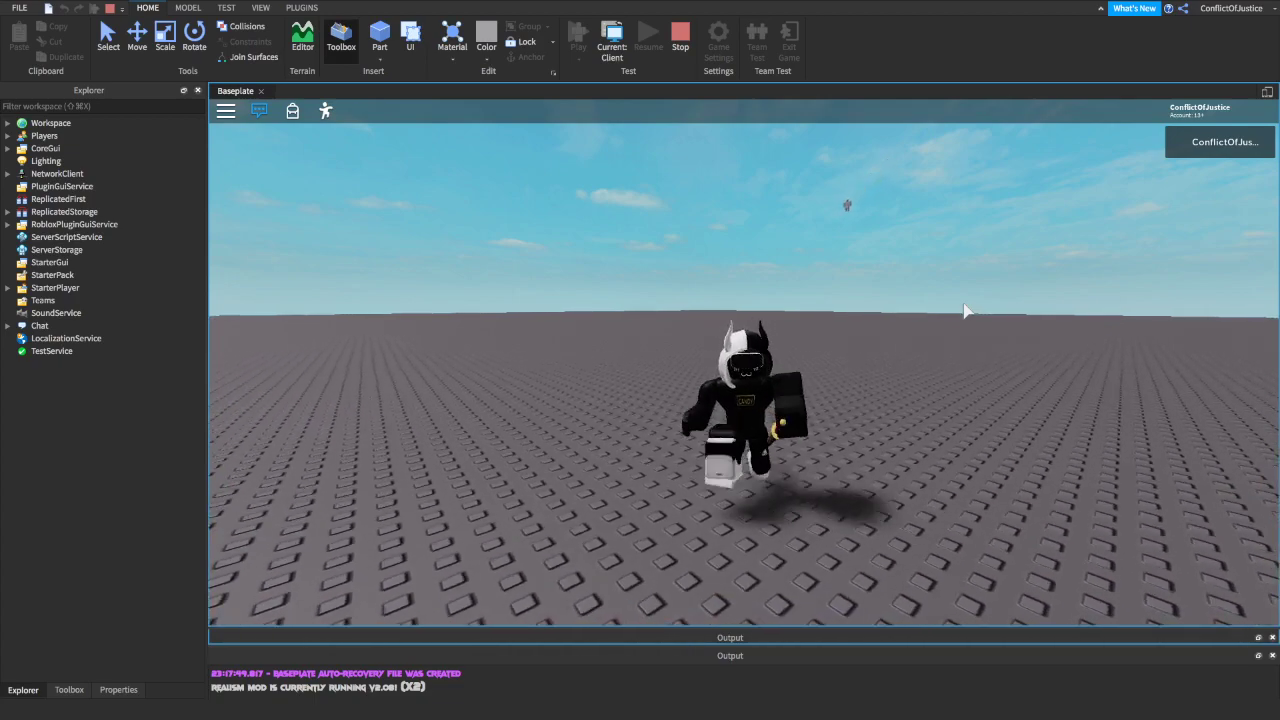
key(space)
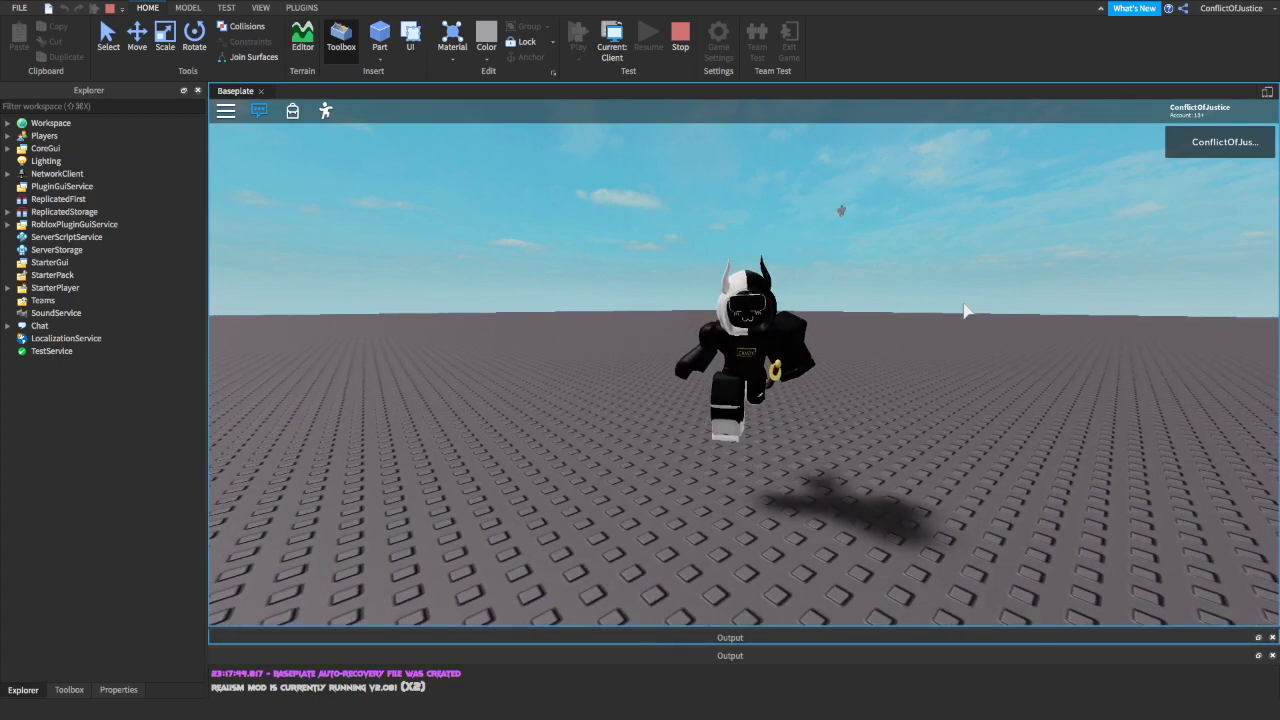
key(a)
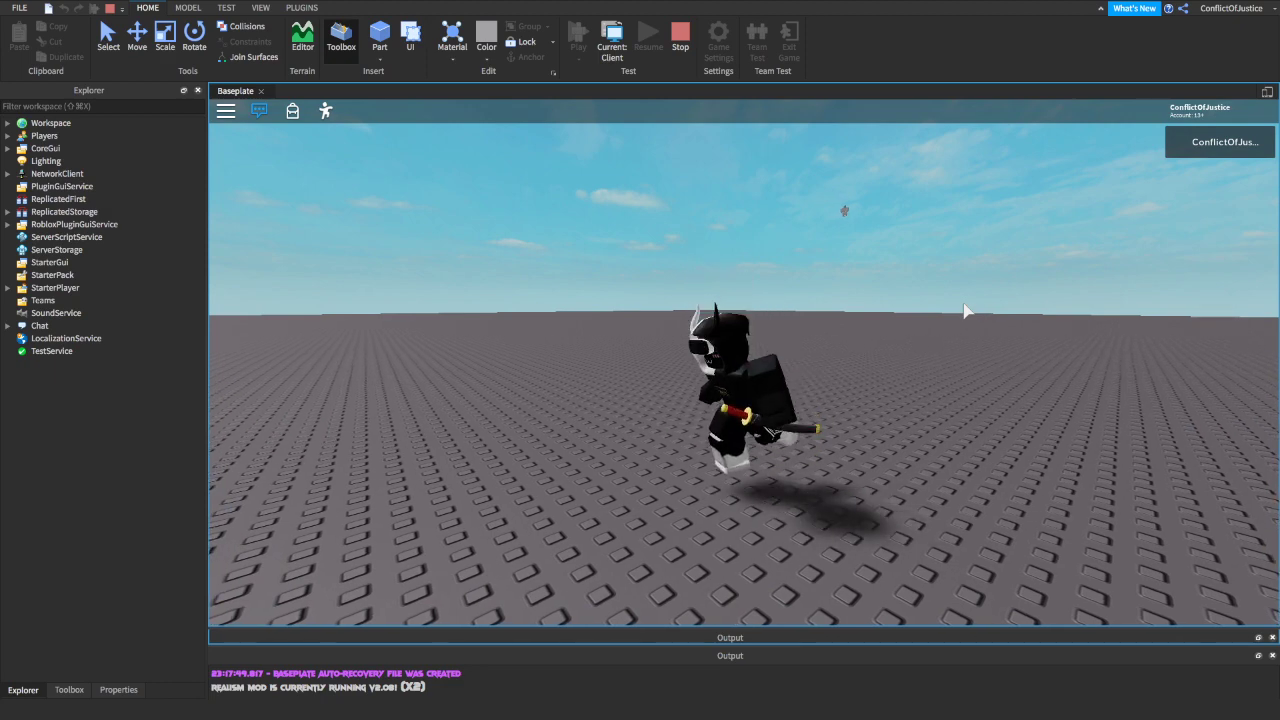
key(s)
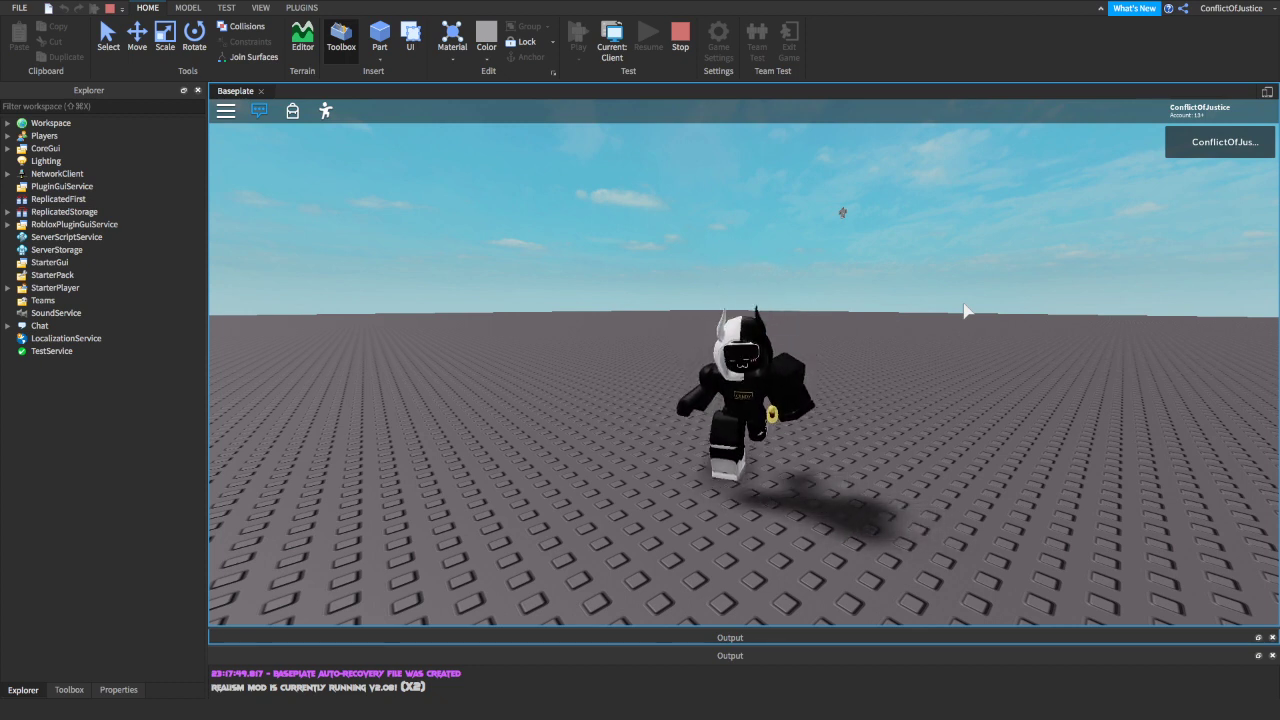
key(space)
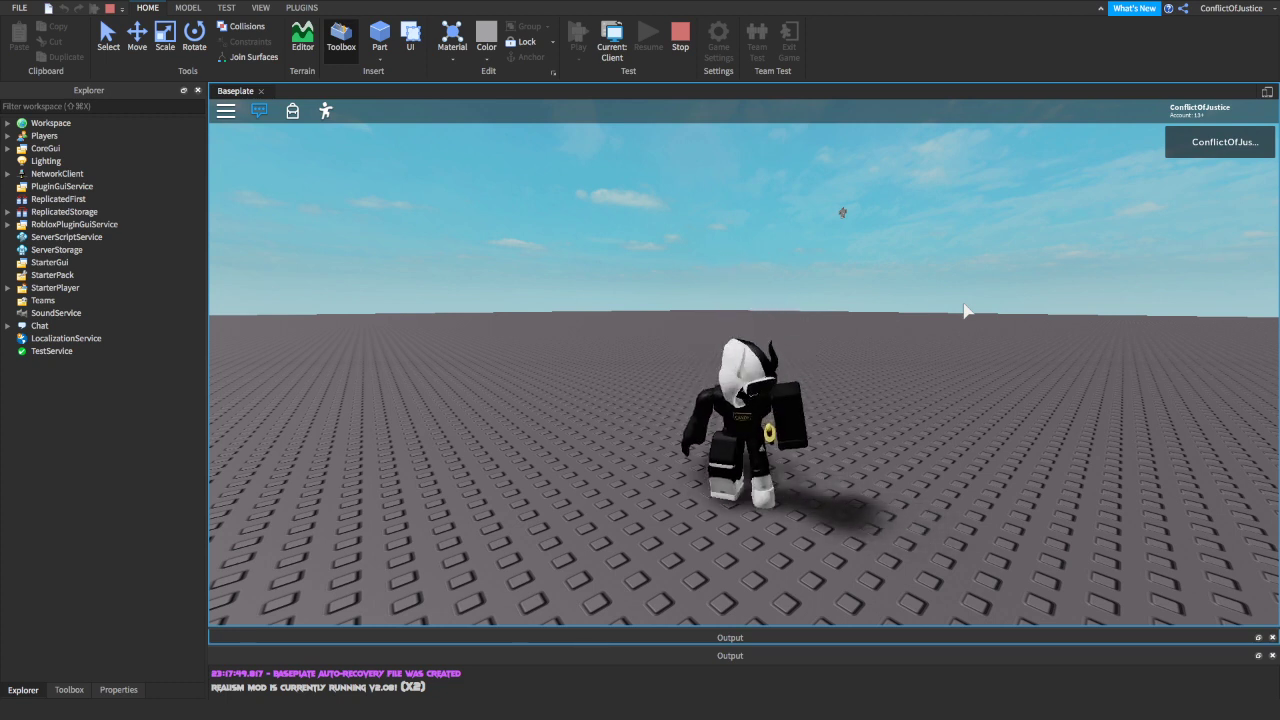
key(space)
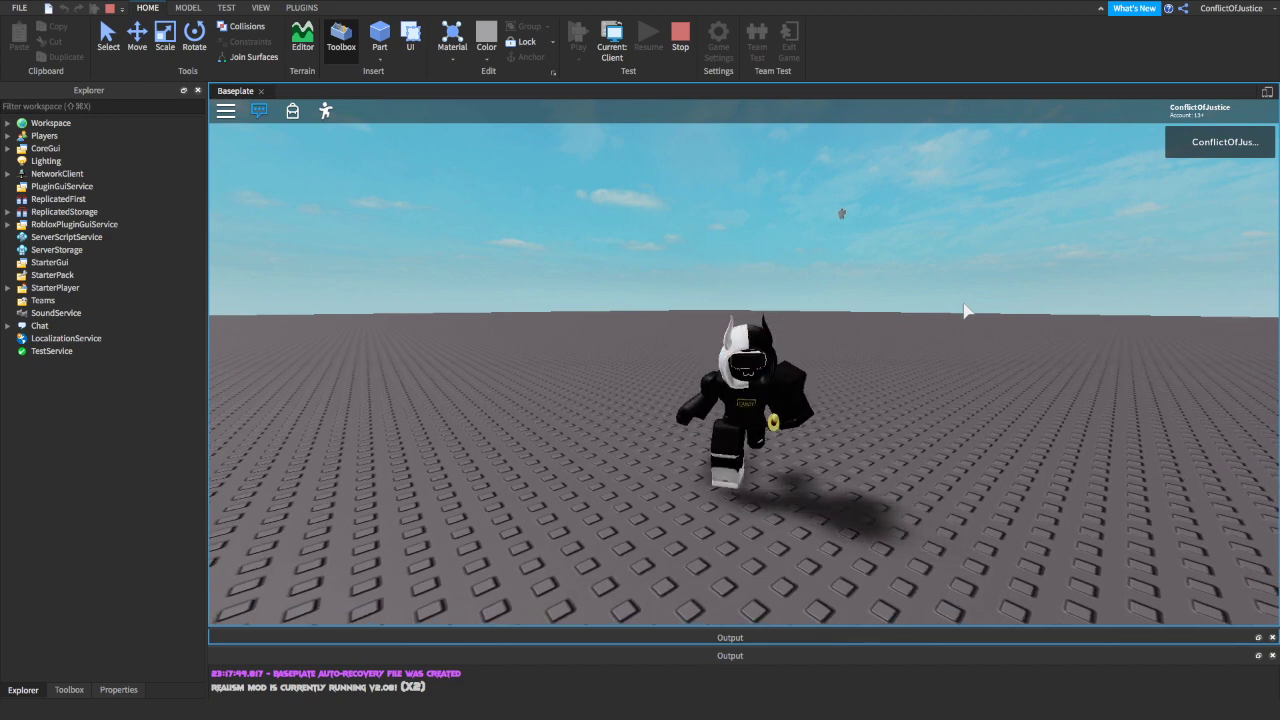
key(space)
key(space)
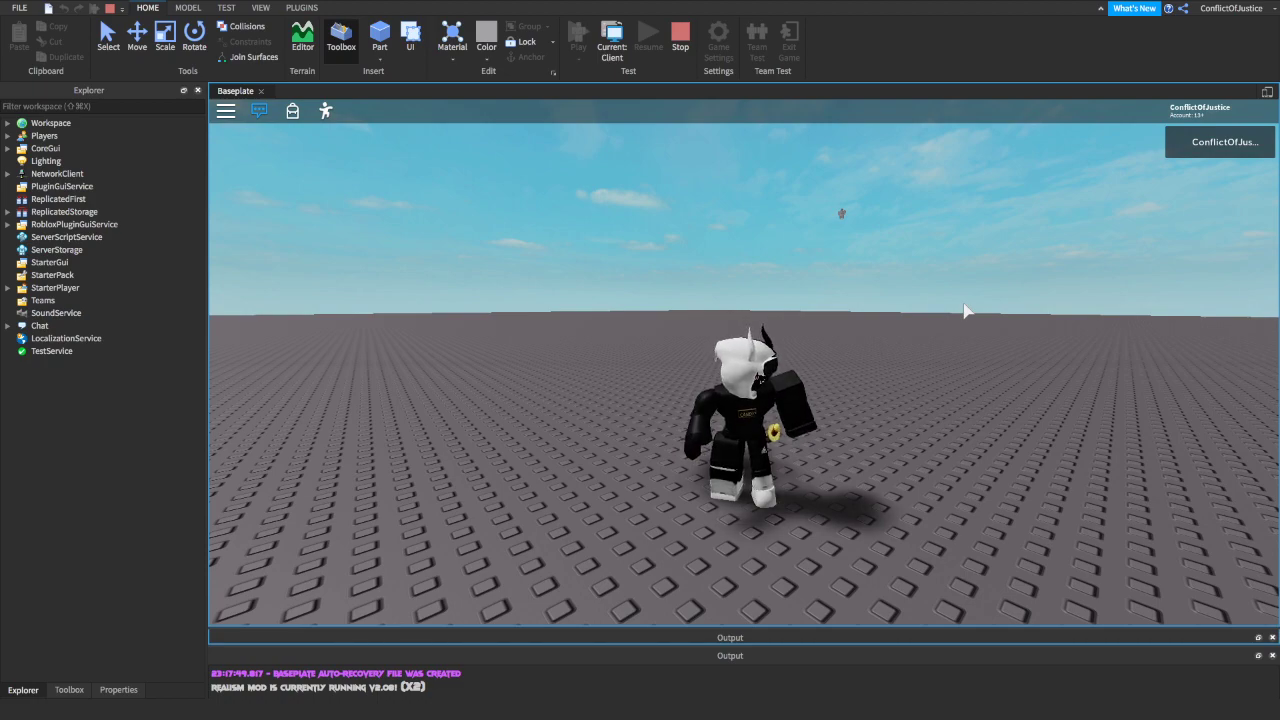
right_drag(965, 311, 955, 307)
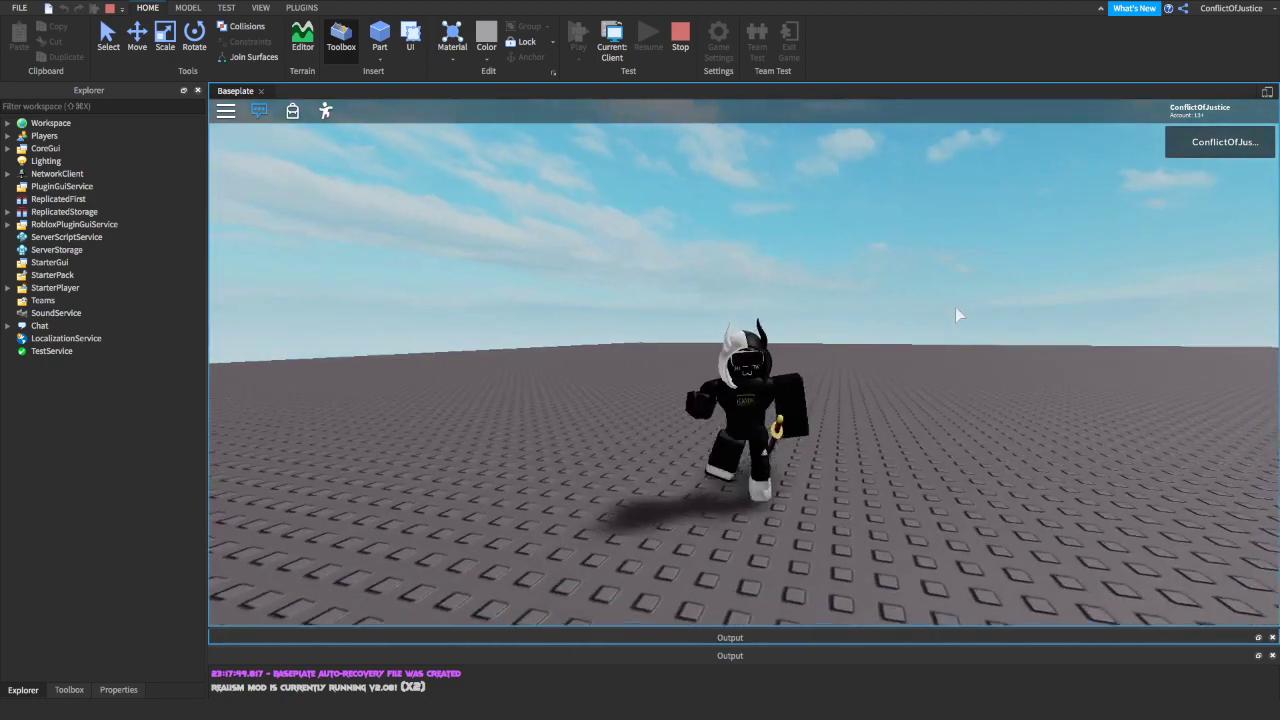
key(space)
key(space)
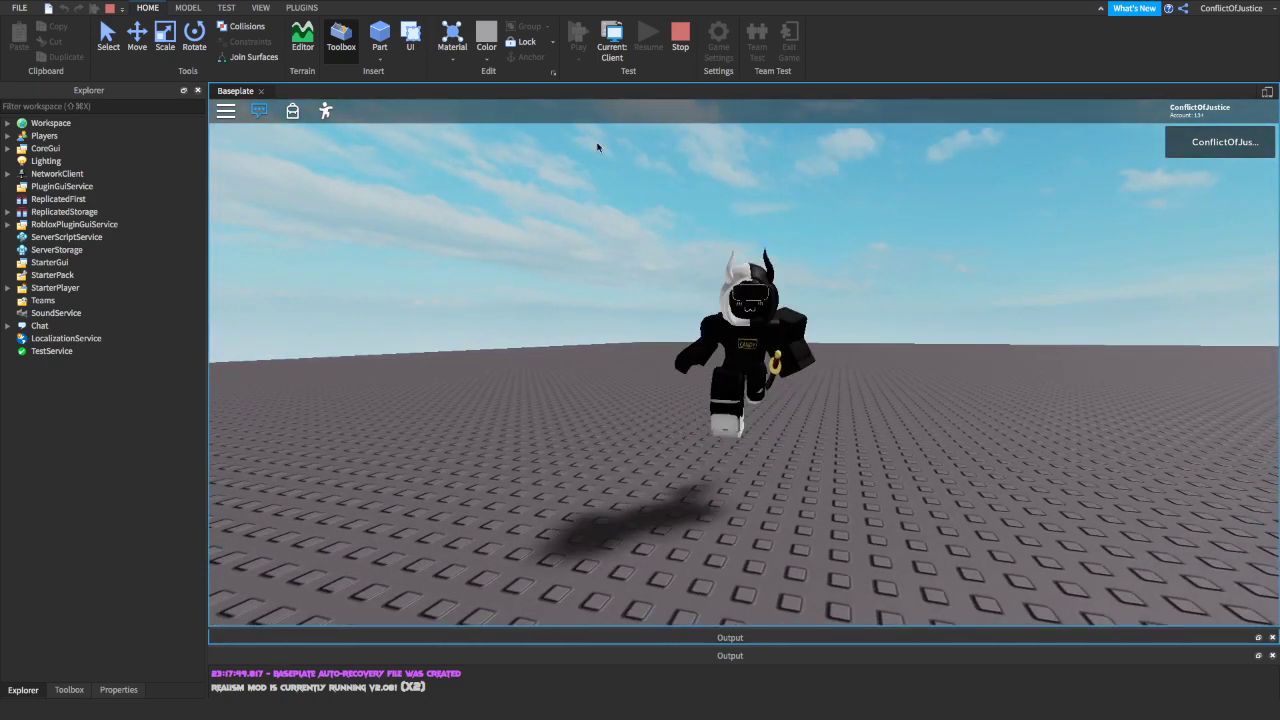
click(680, 40)
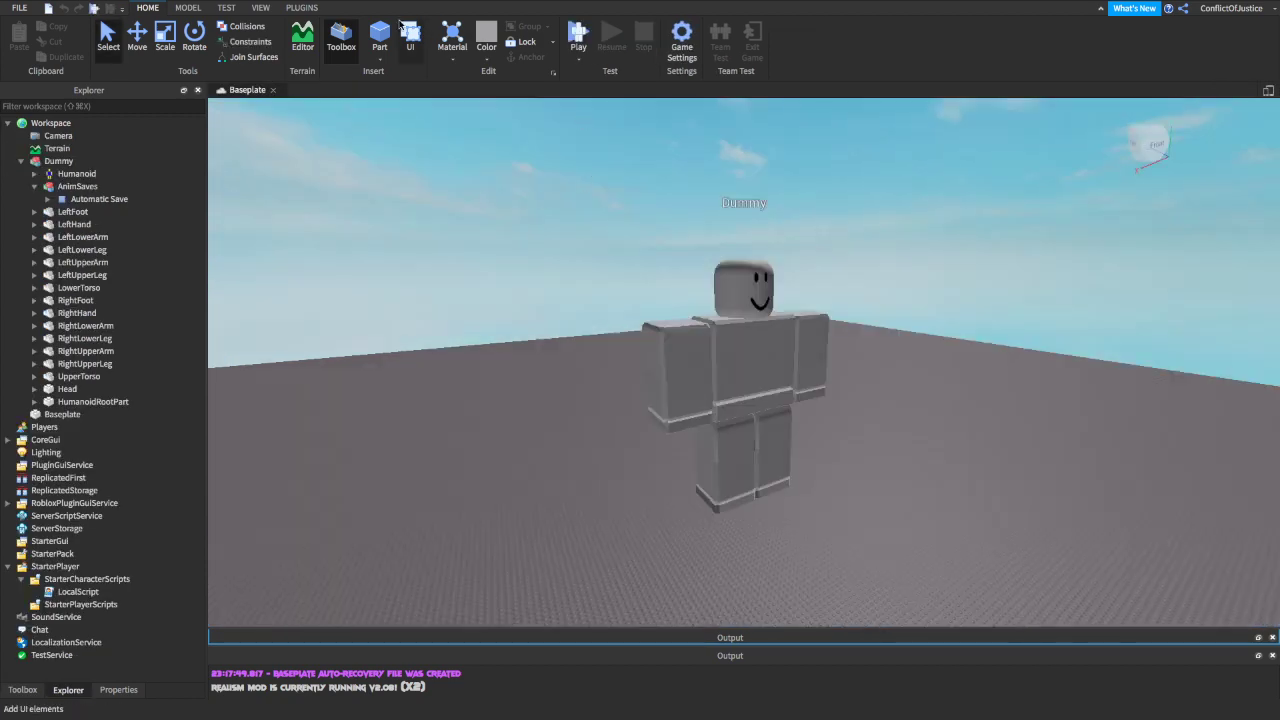
Step: Check the avatar type in the game's Avatar settings and close the settings without saving
click(688, 47)
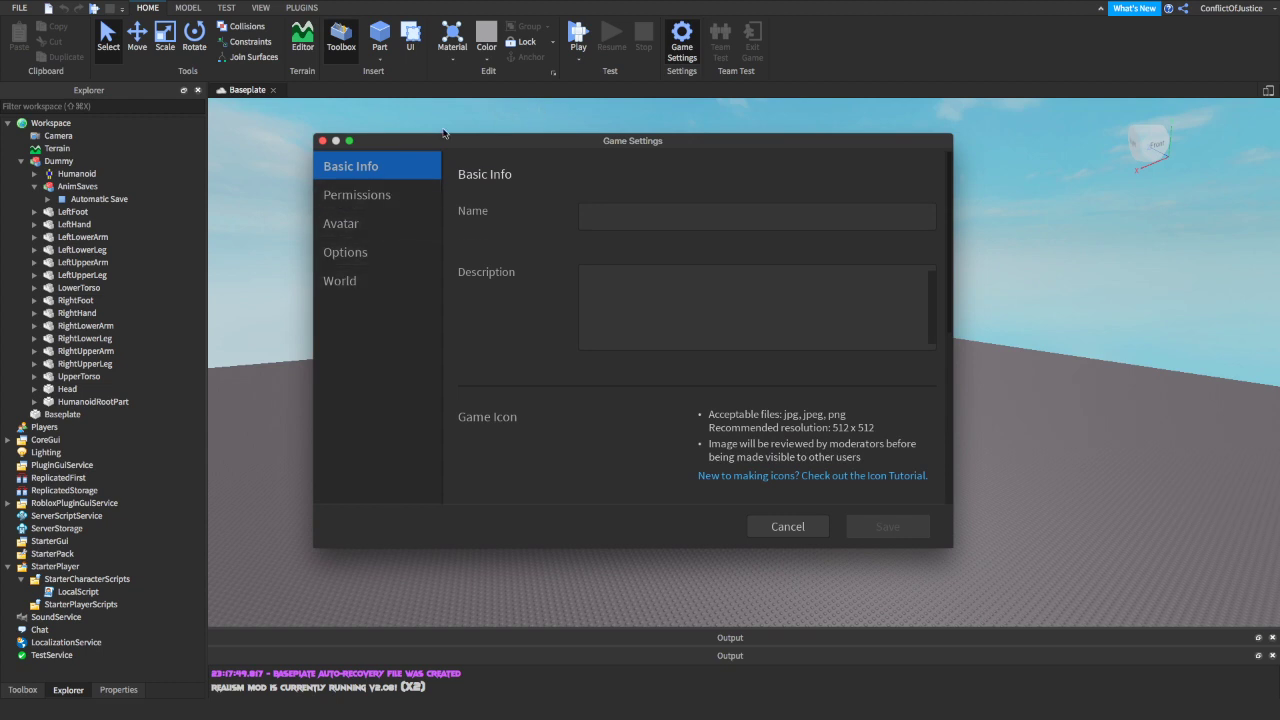
click(351, 225)
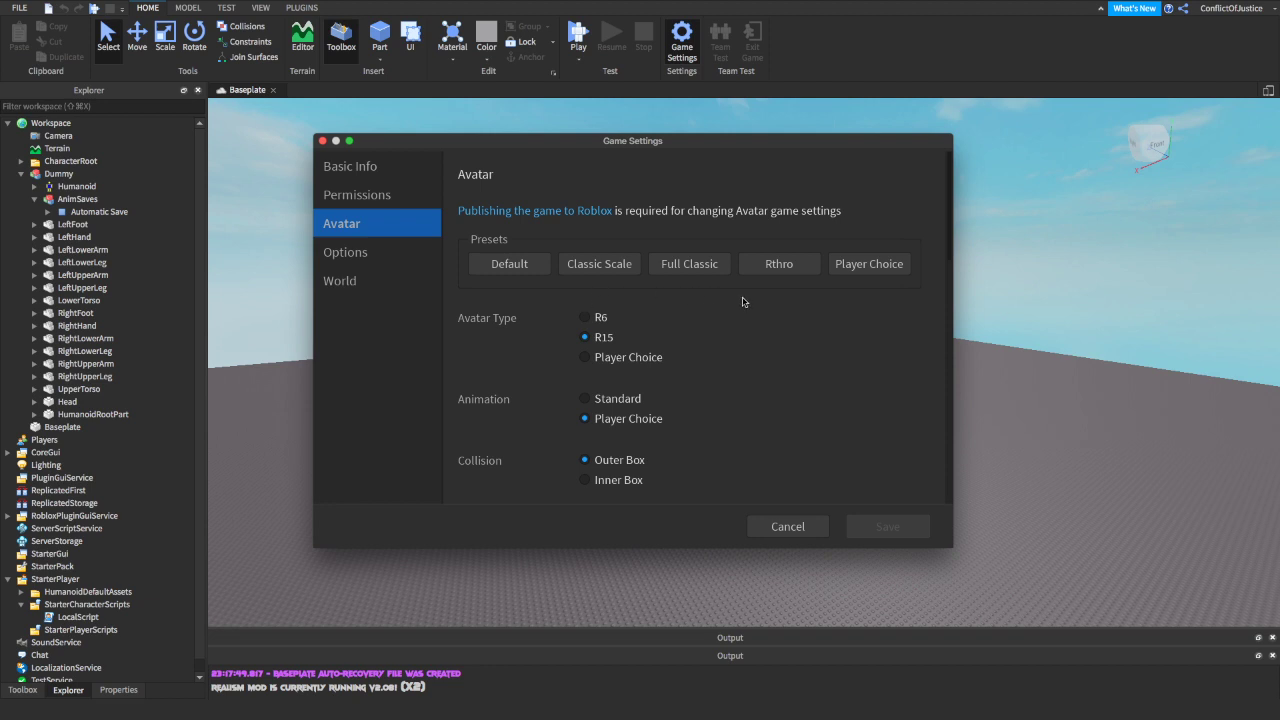
click(787, 526)
scroll(526, 273, down, 5)
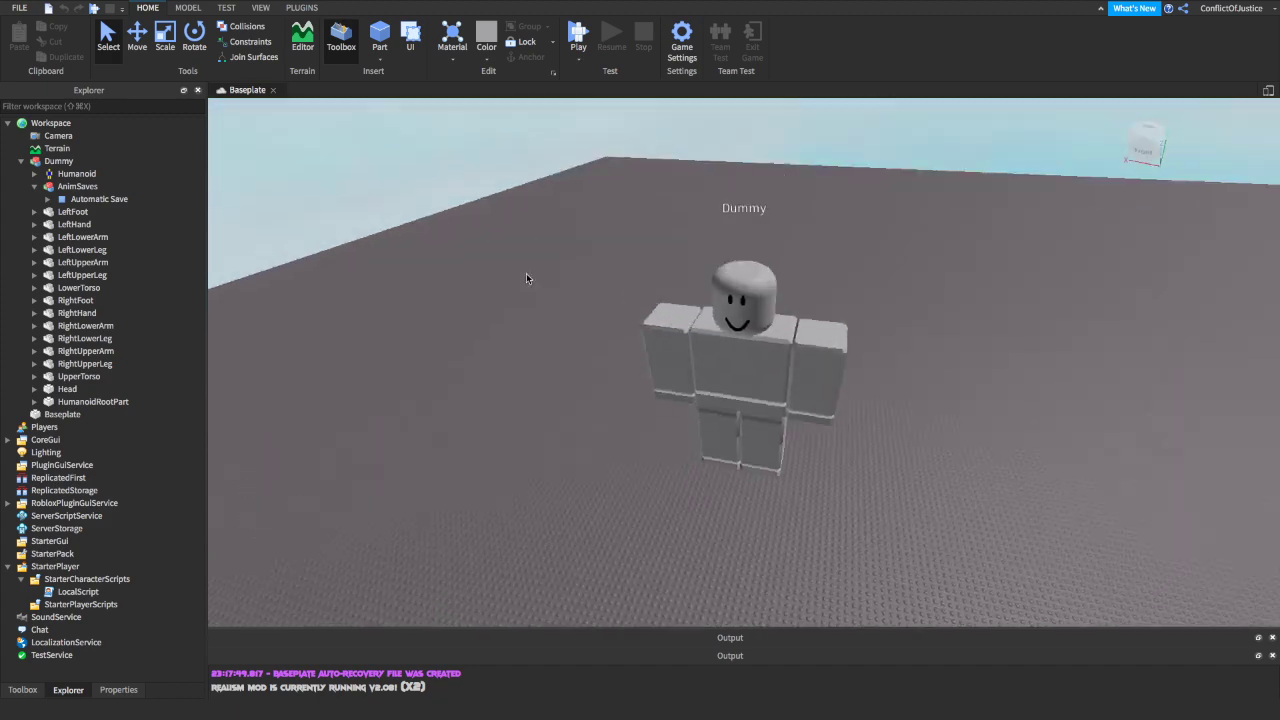
scroll(717, 286, down, 3)
scroll(717, 286, up, 5)
key(a)
right_drag(717, 286, 691, 225)
key(d)
key(a)
key(w)
right_drag(703, 343, 703, 347)
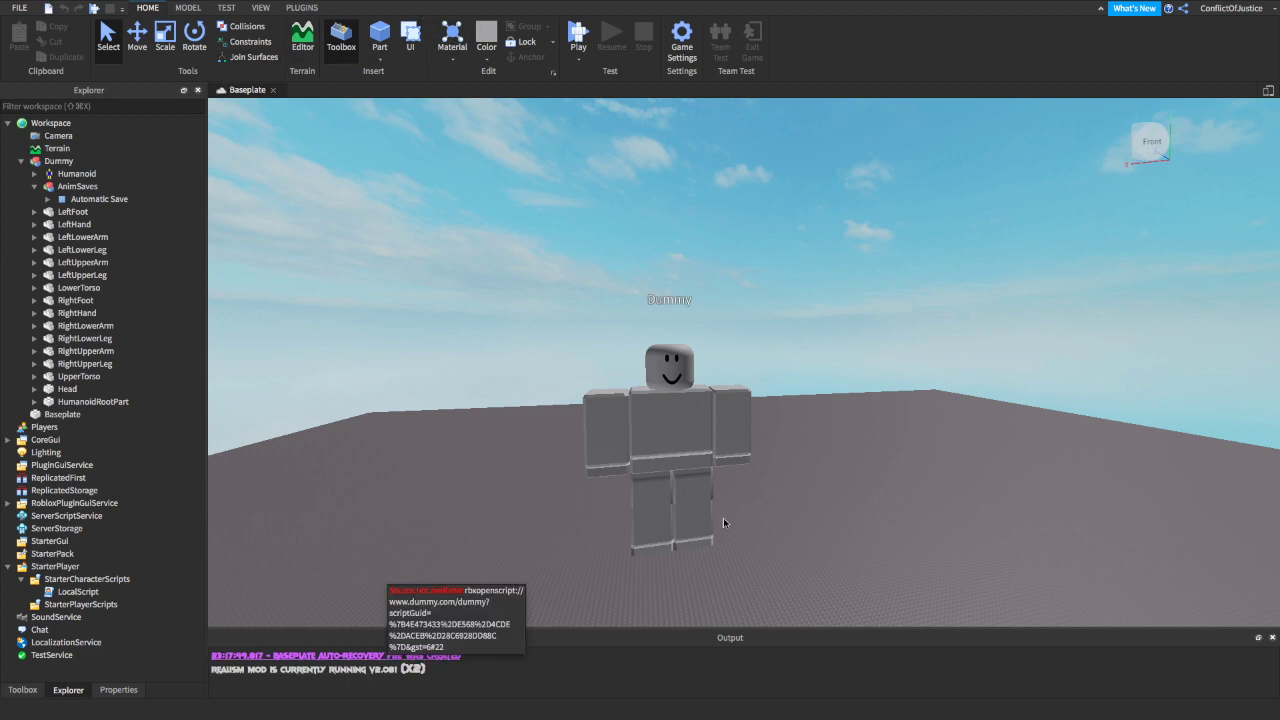
click(261, 8)
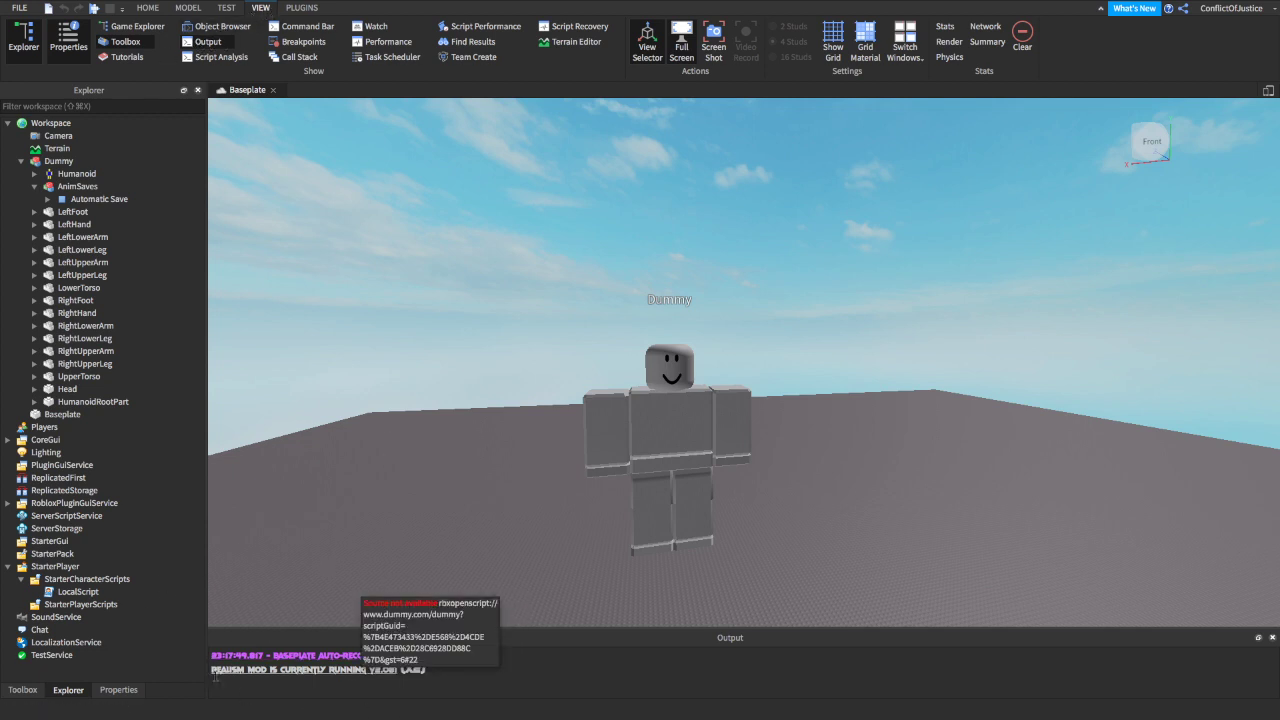
mouse_move(247, 716)
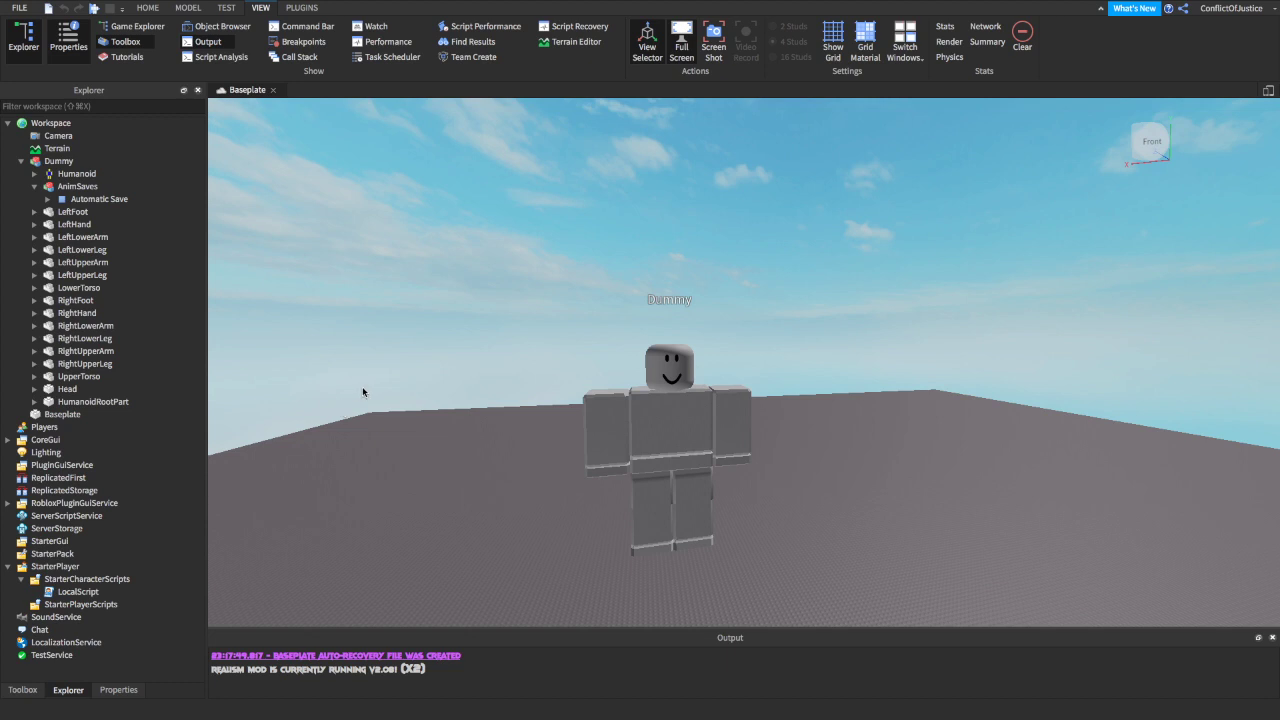
key(w)
right_drag(362, 387, 357, 394)
key(a)
key(a)
key(s)
right_drag(488, 321, 544, 321)
key(a)
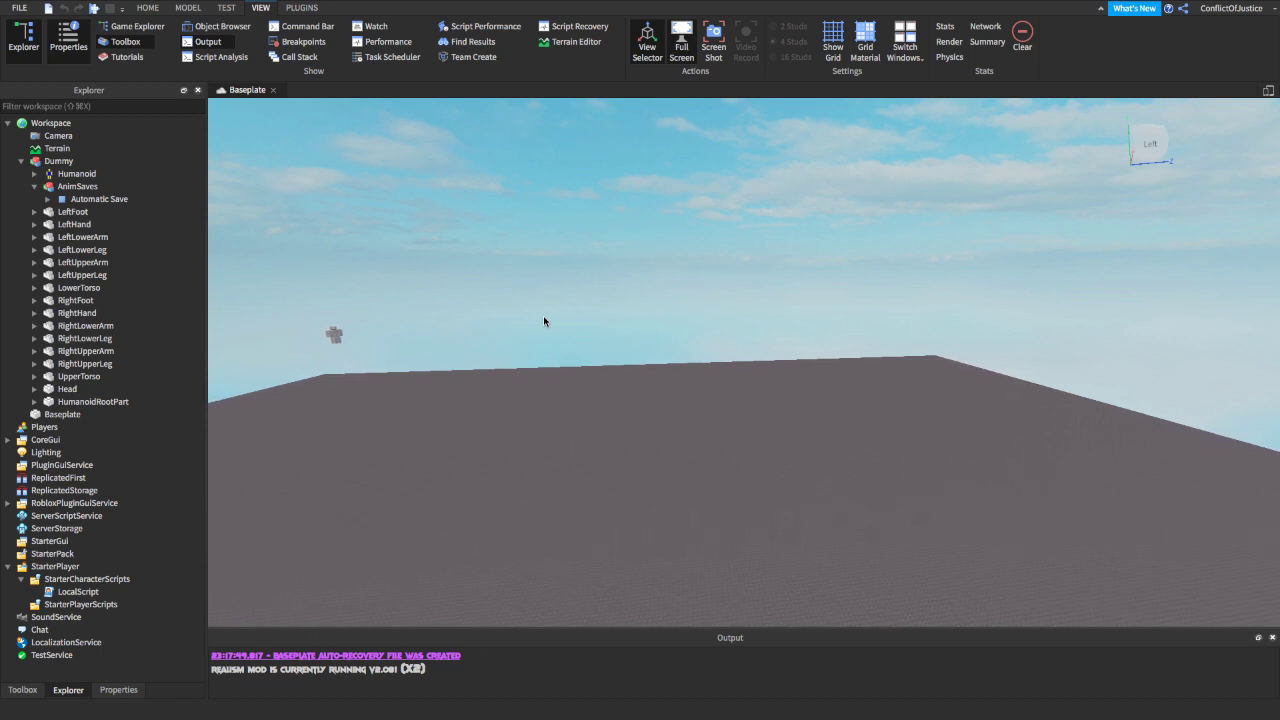
key(a)
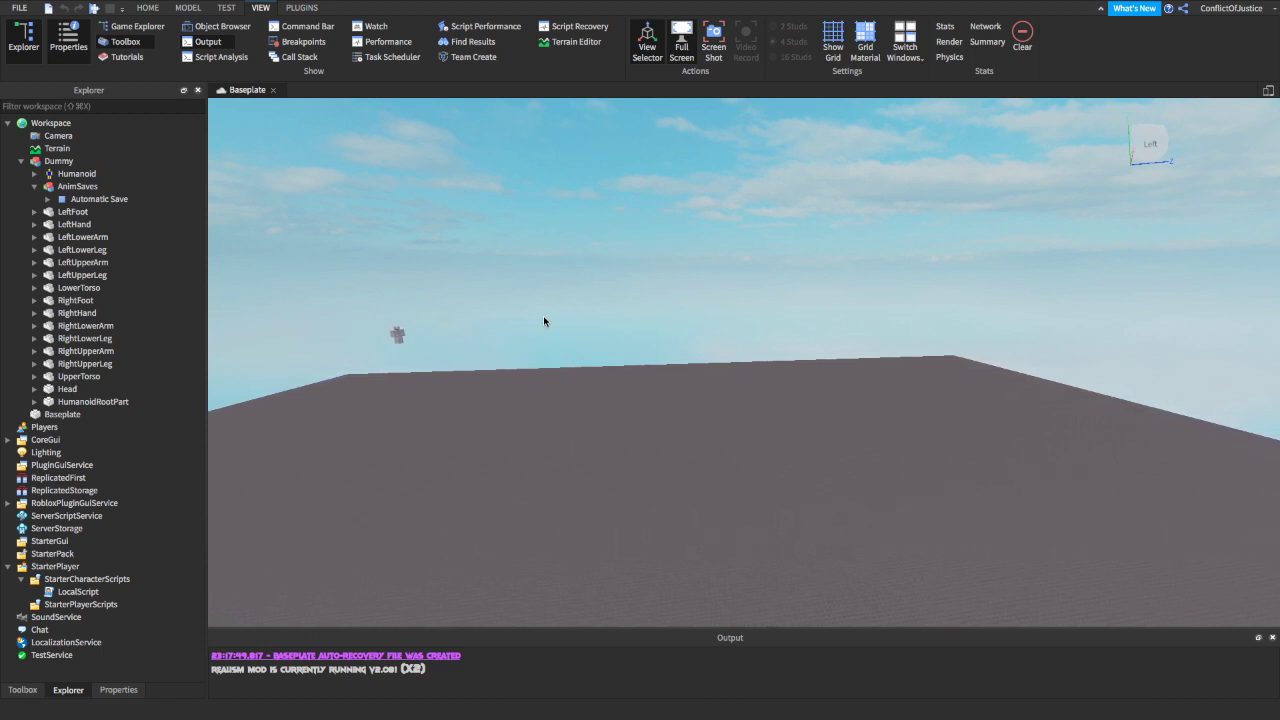
key(a)
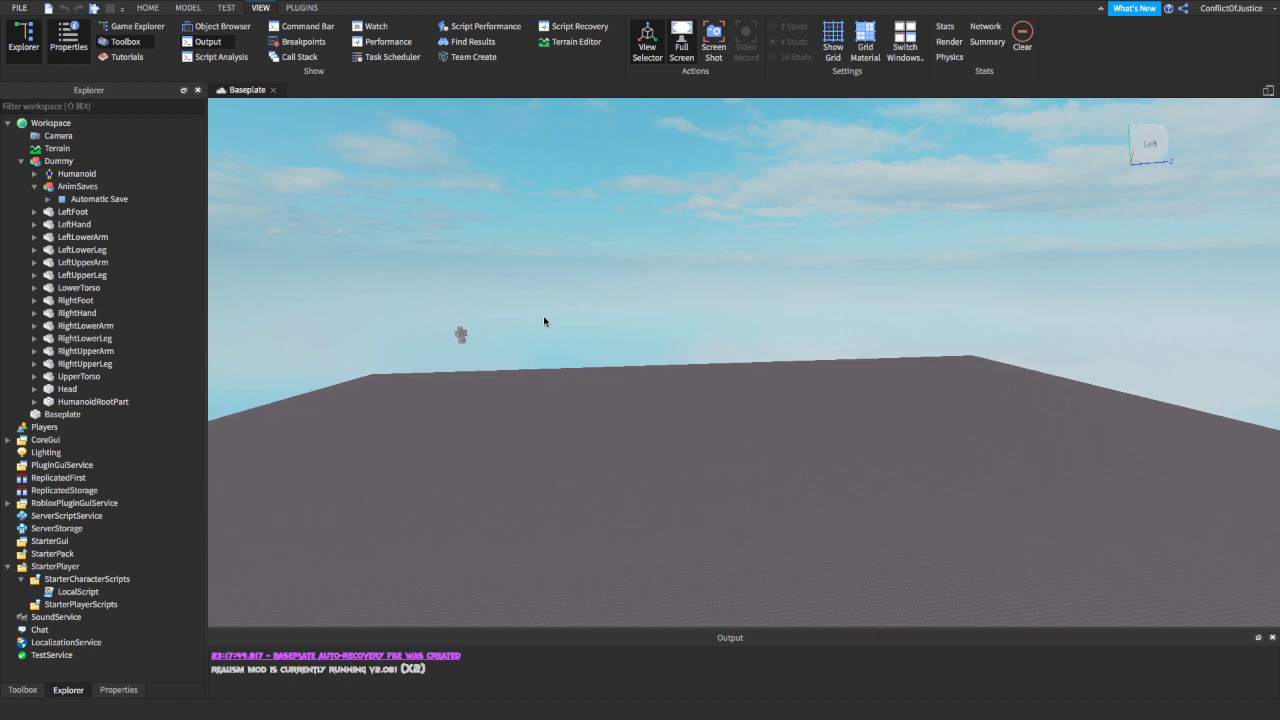
key(a)
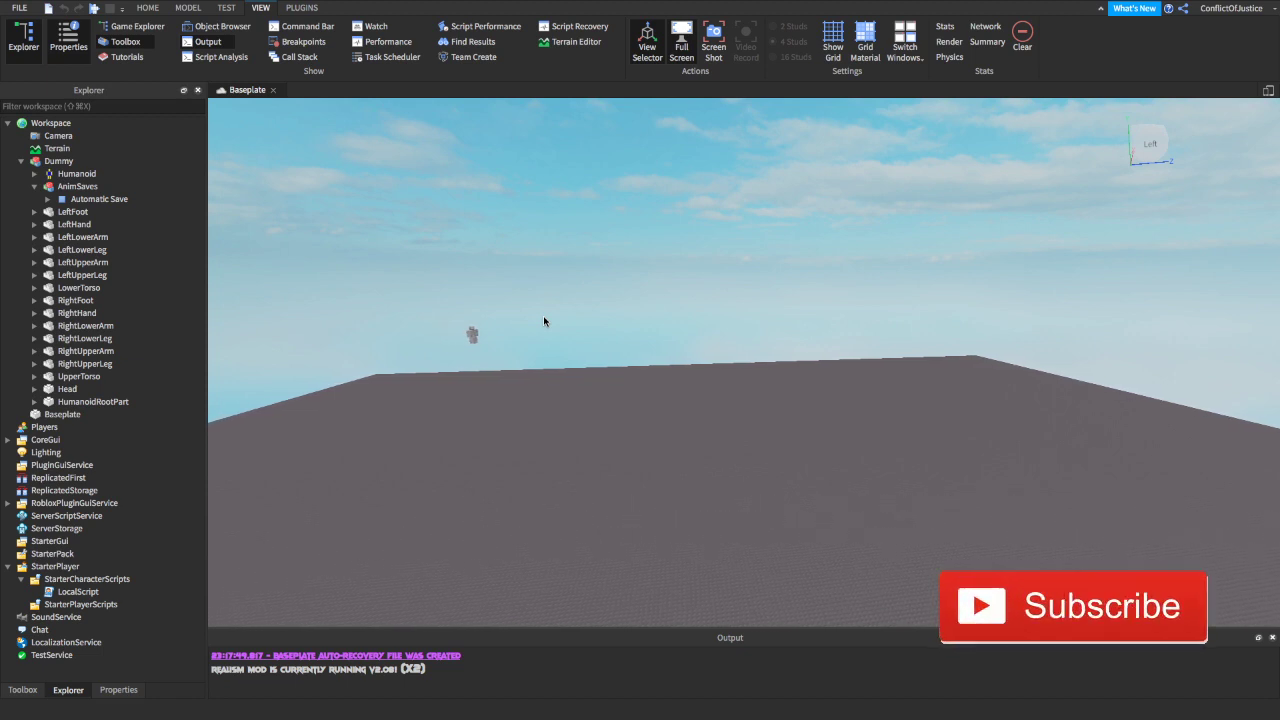